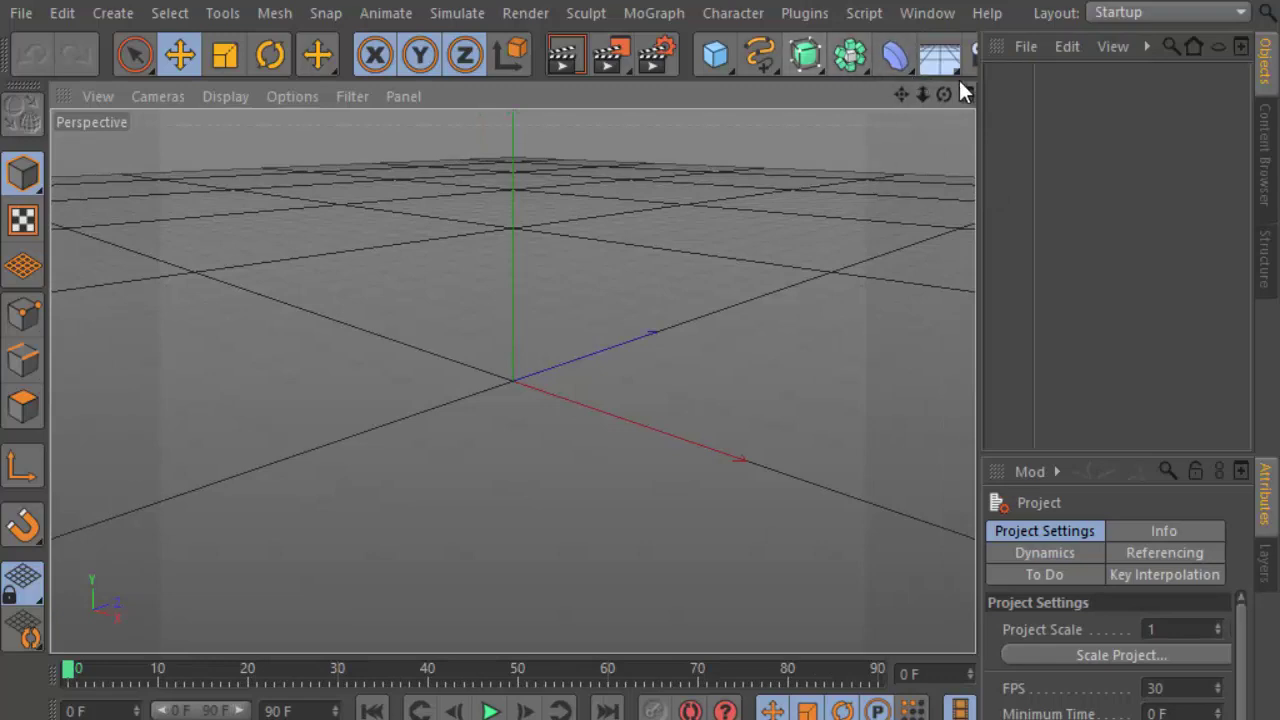
Add a Floor object and give it a Collider Body dynamics tag with Dynamic off.
left_click_drag(942, 61, 704, 96)
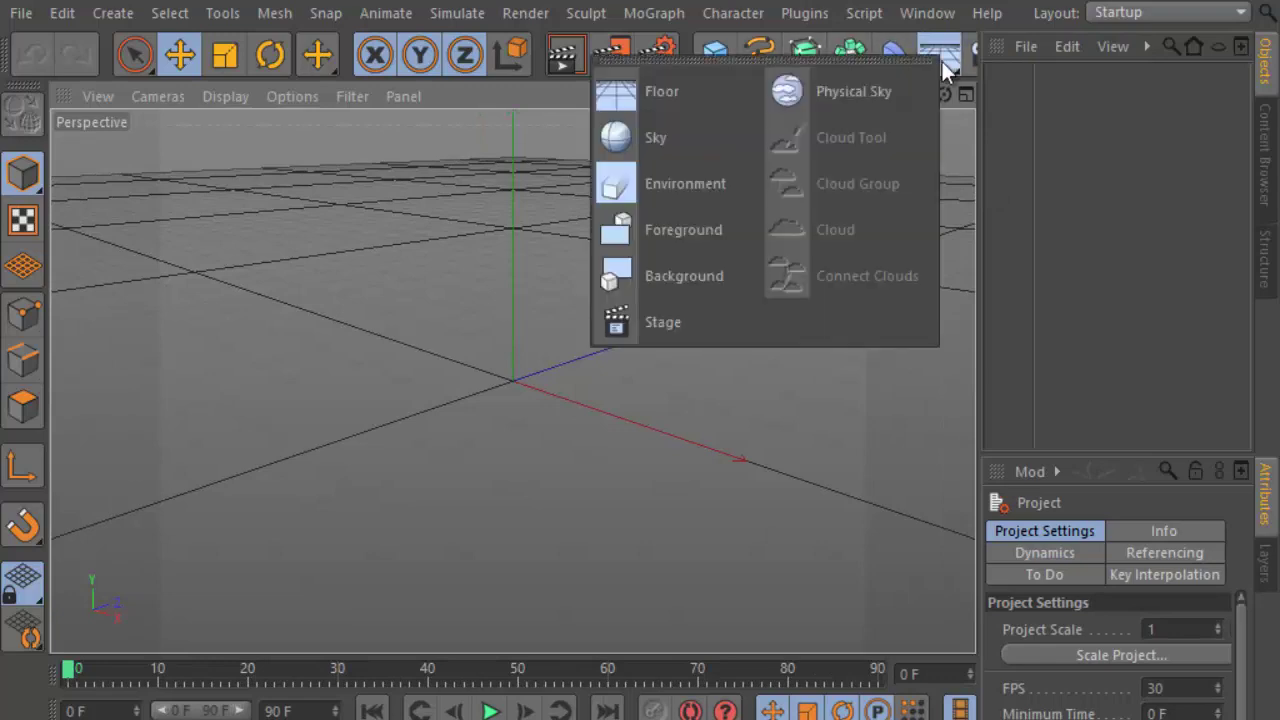
left_click(704, 94)
left_click_drag(1092, 372, 1140, 268)
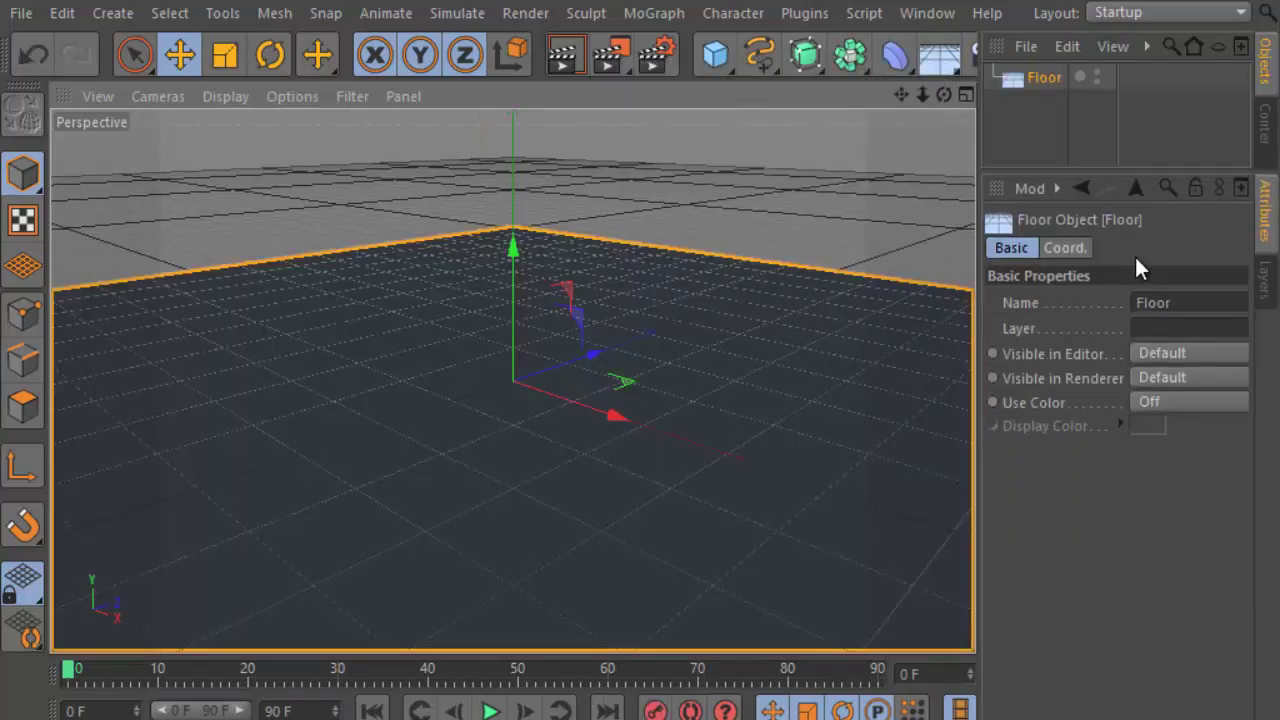
right_click(1053, 74)
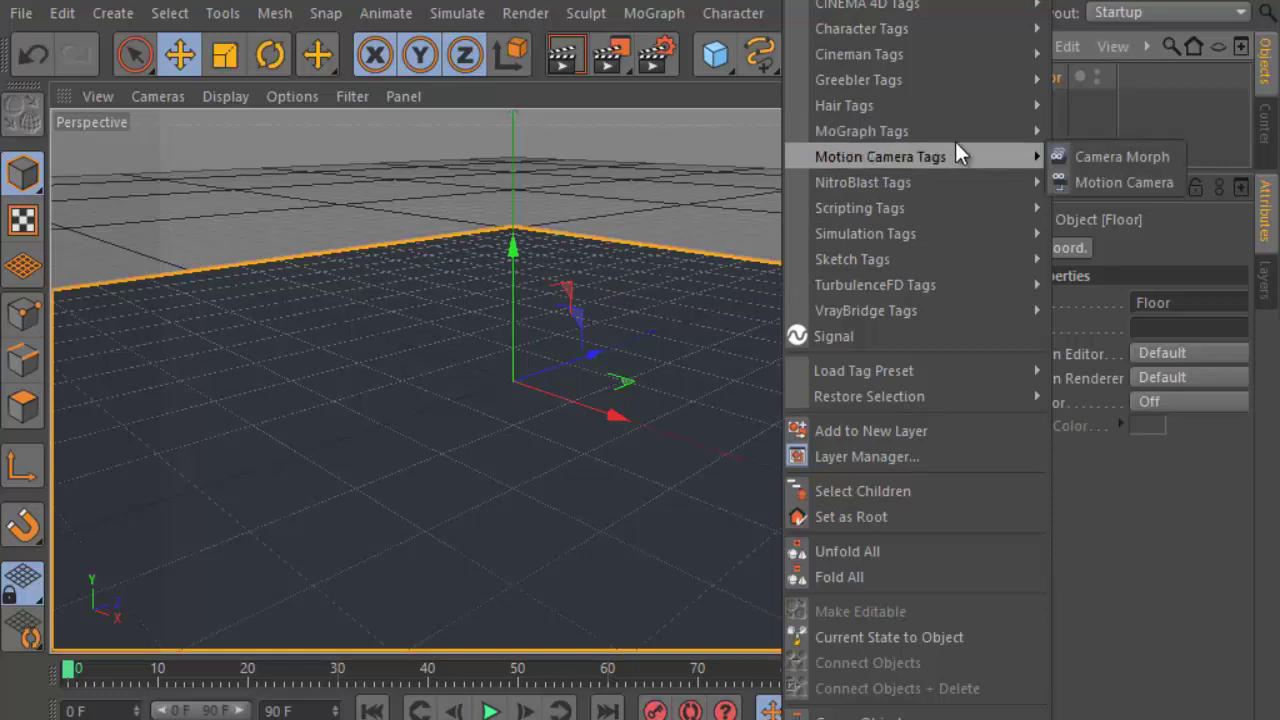
mouse_move(866, 233)
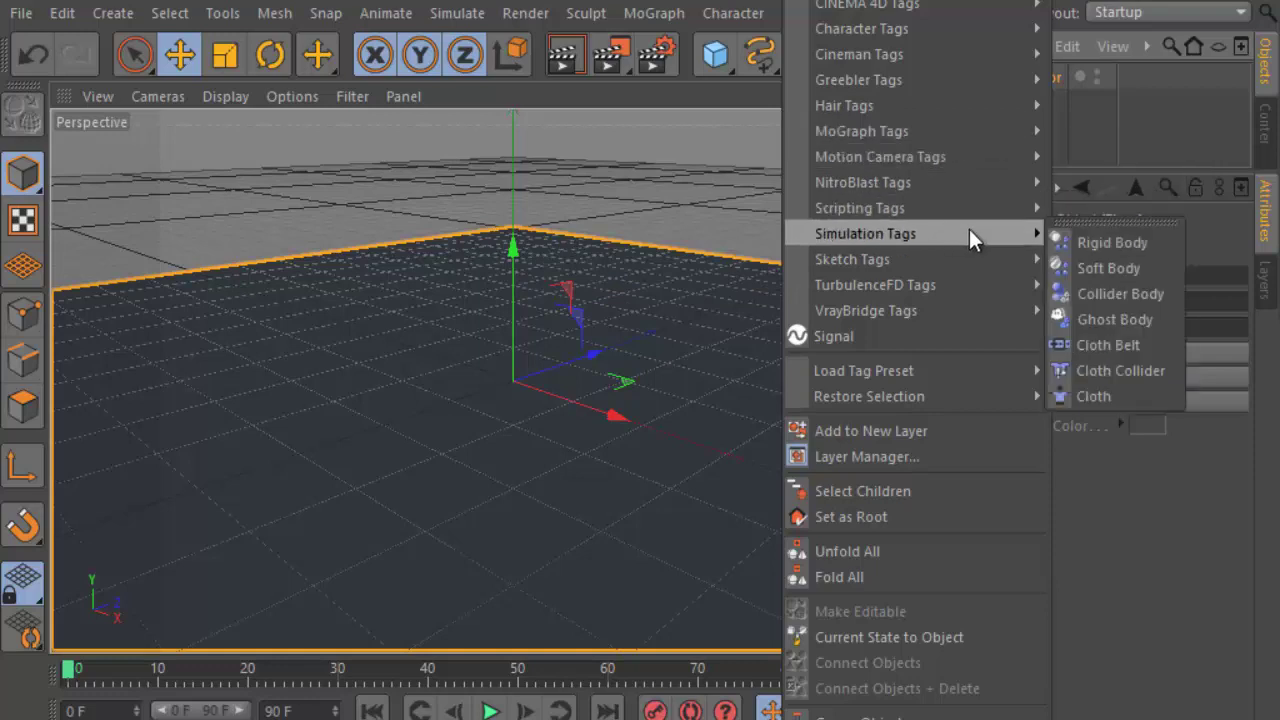
left_click(1119, 274)
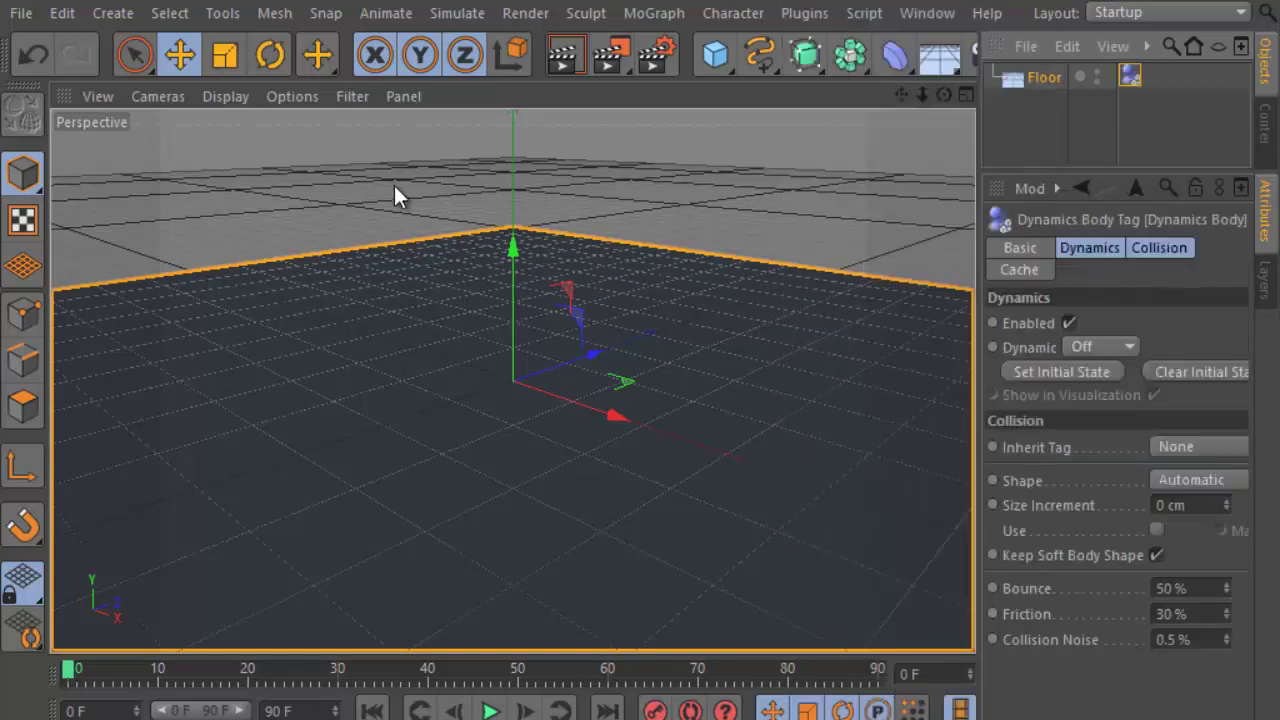
left_click(733, 13)
mouse_move(652, 13)
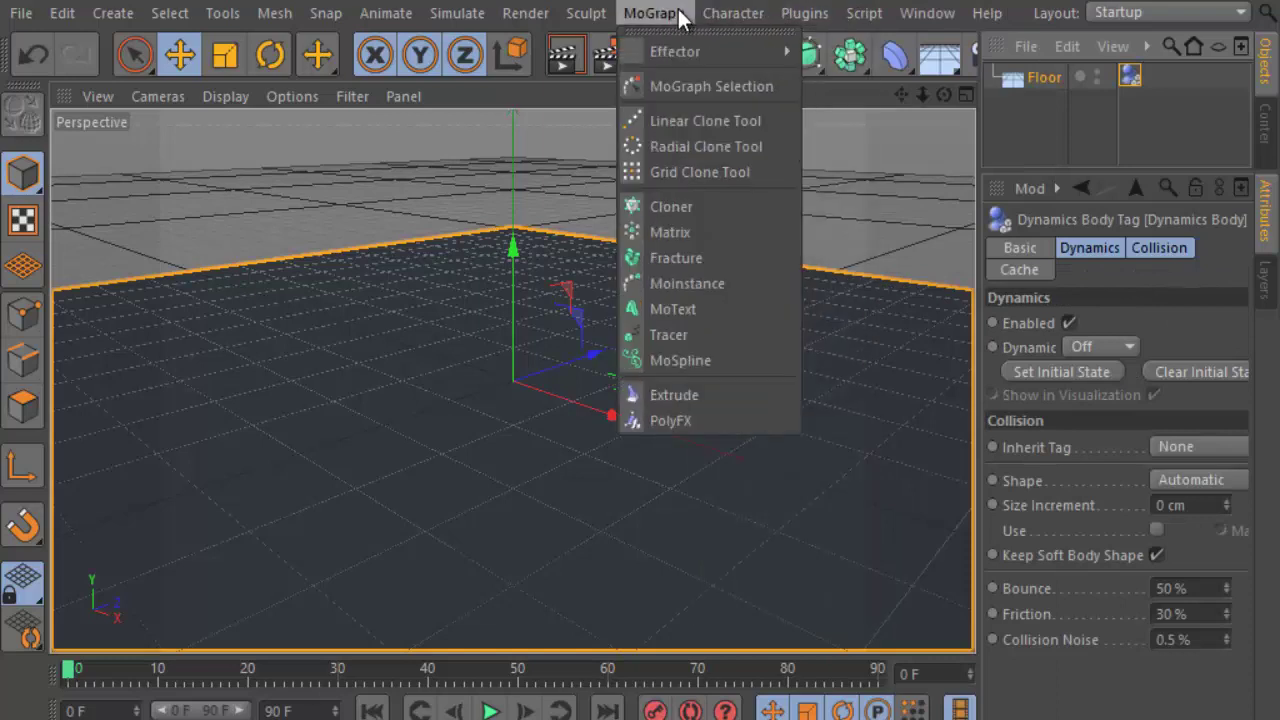
Add a MoText object aligned Middle and replace its text with 'SlowMotion'.
left_click(679, 310)
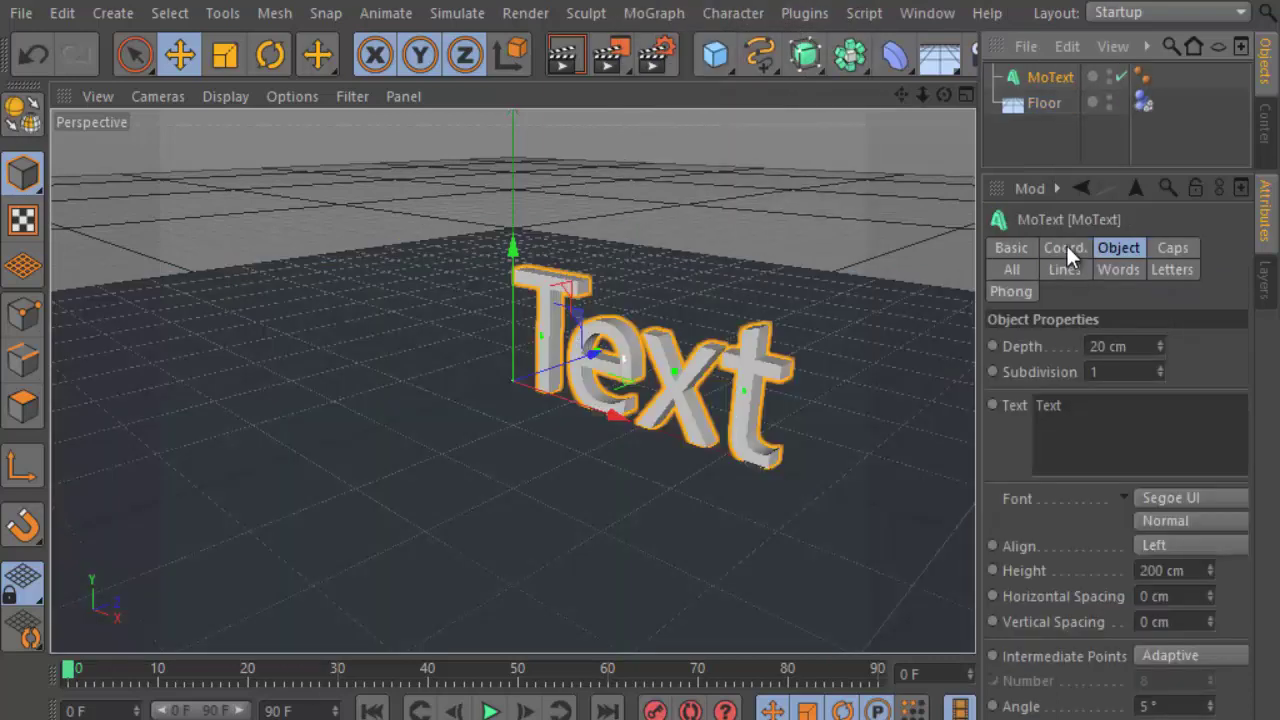
left_click(1195, 544)
left_click(1150, 594)
left_click(1094, 423)
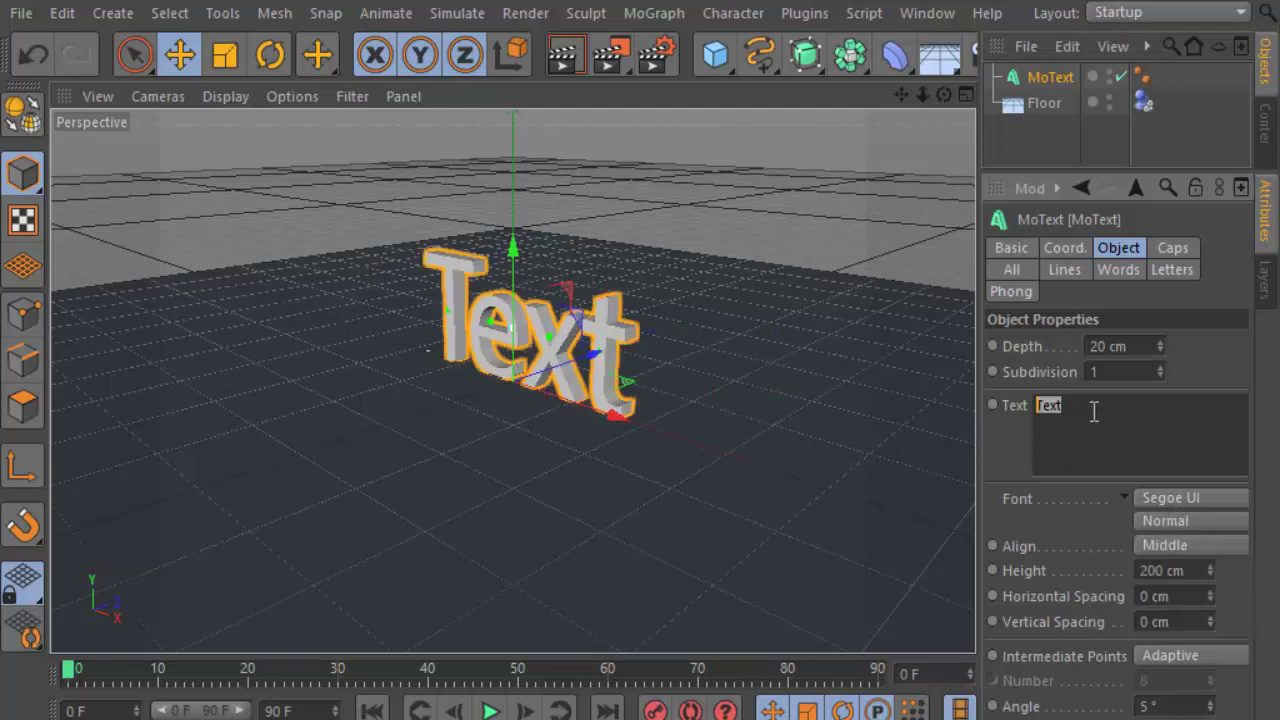
Set the text font to Segoe UI Black Italic.
left_click(1214, 491)
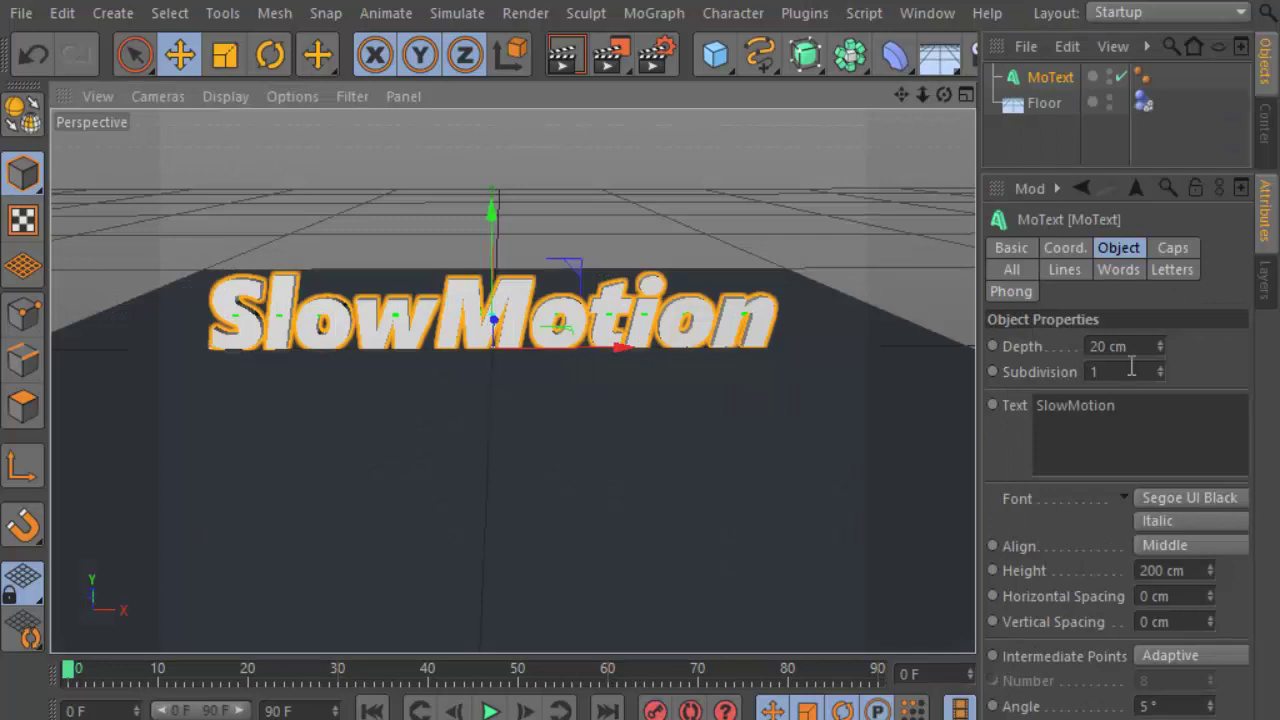
left_click(1202, 501)
left_click(1167, 507)
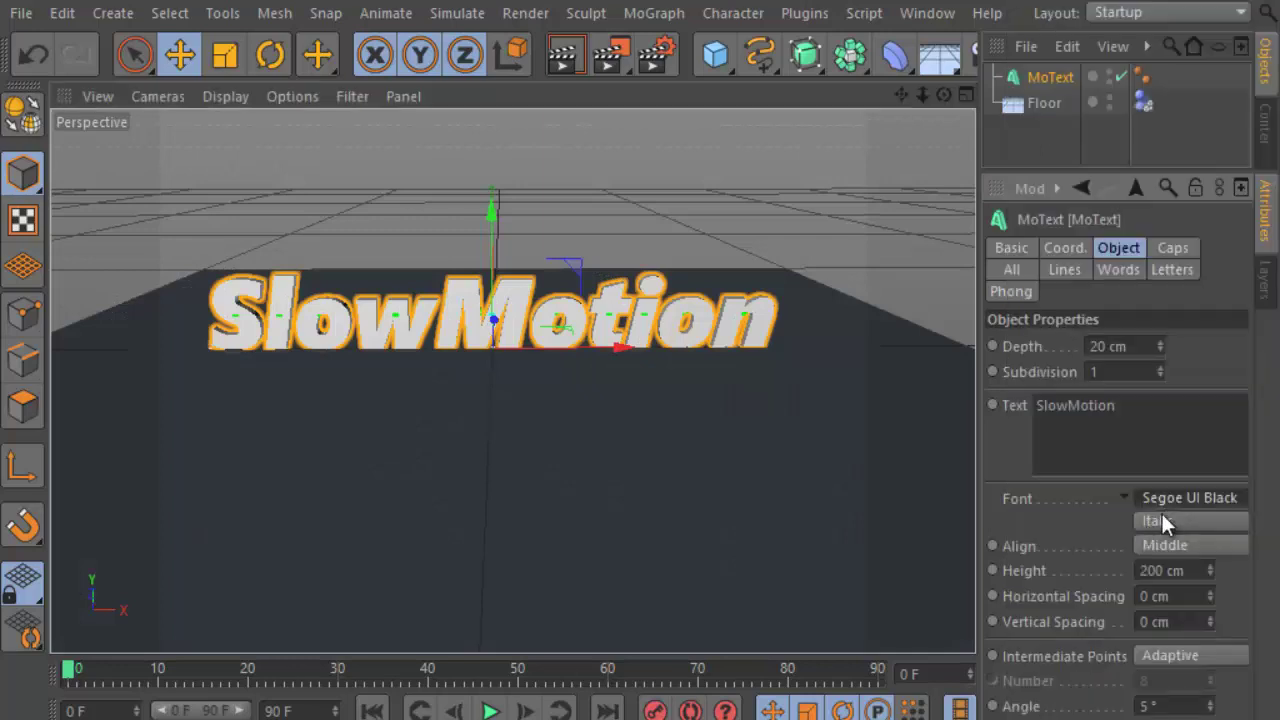
left_click(1185, 498)
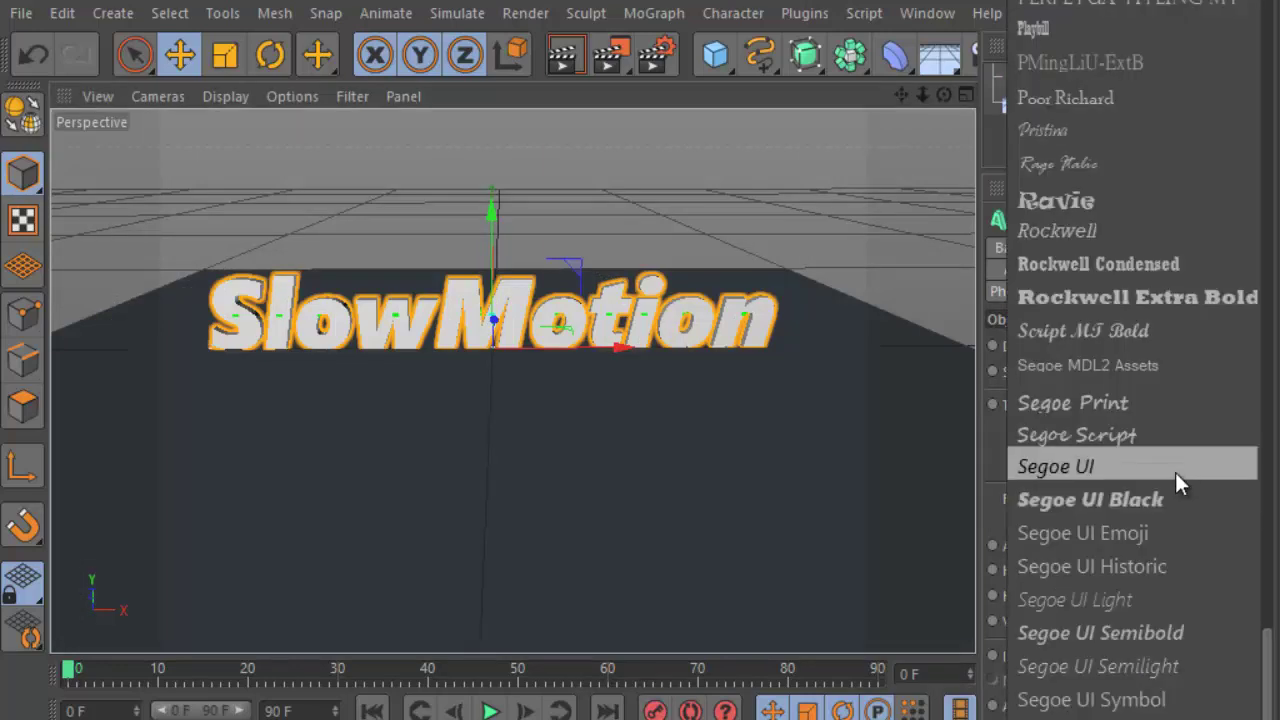
left_click(1175, 467)
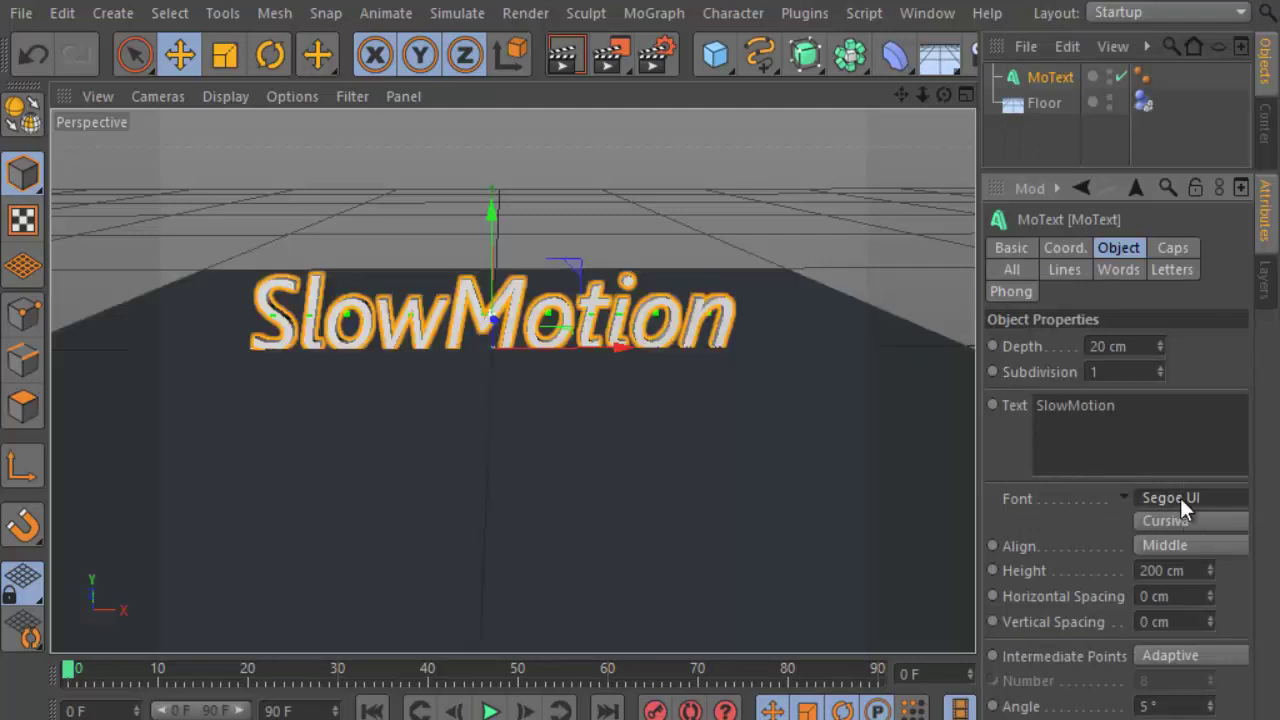
left_click(1180, 498)
left_click(1141, 538)
left_click(1108, 346)
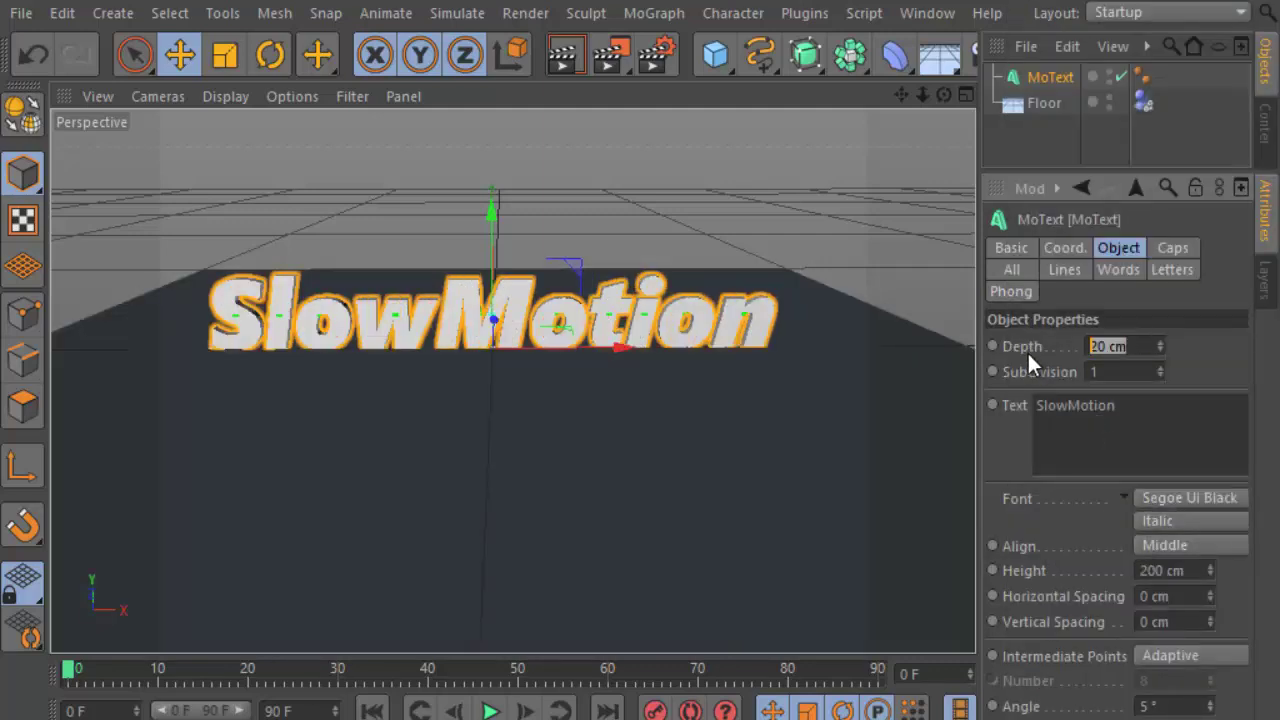
type("100")
Set text depth to 100 cm and give both start and end caps fillets with 5 steps.
key("Return")
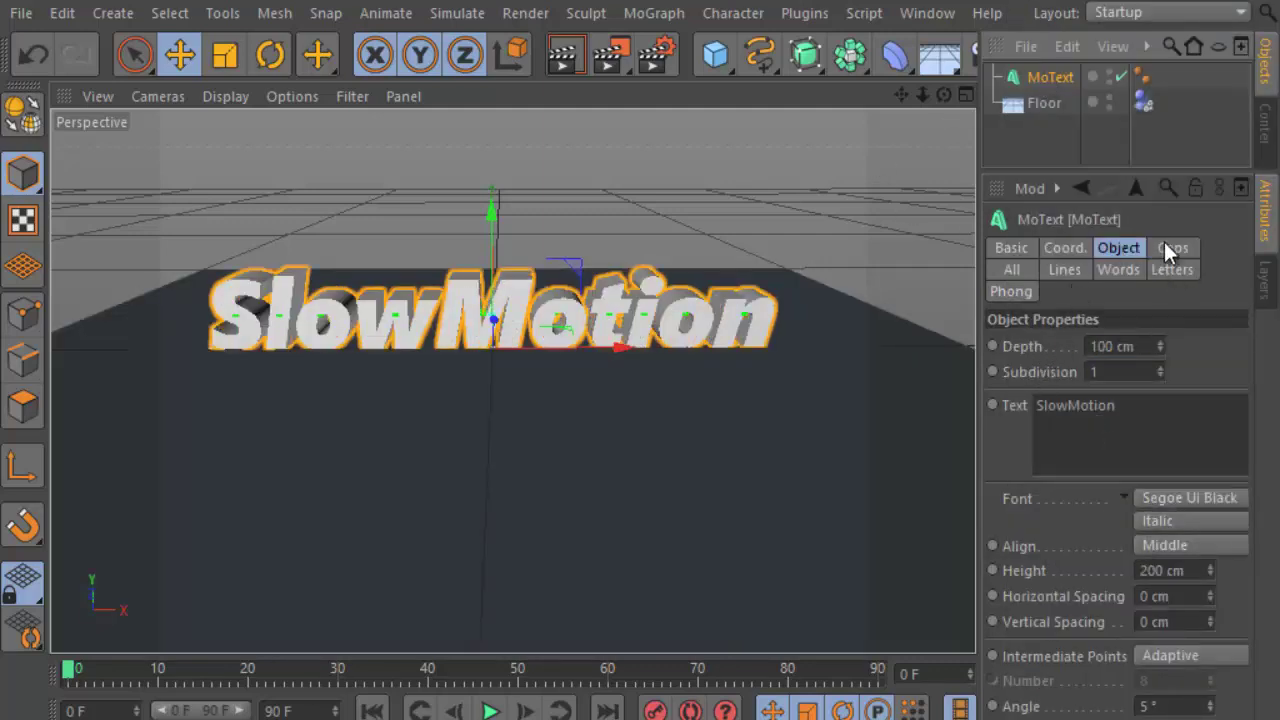
left_click(1168, 248)
left_click(1170, 345)
left_click(1128, 449)
left_click(1104, 370)
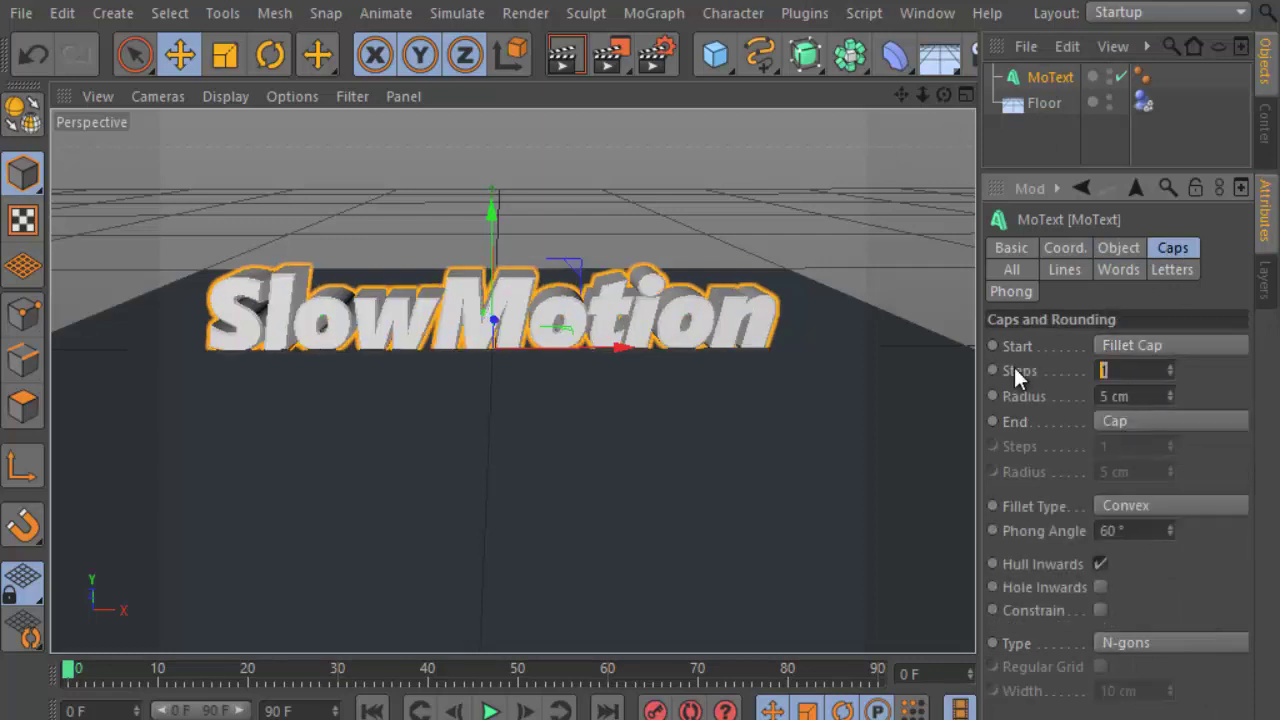
left_click(1159, 423)
left_click(1161, 508)
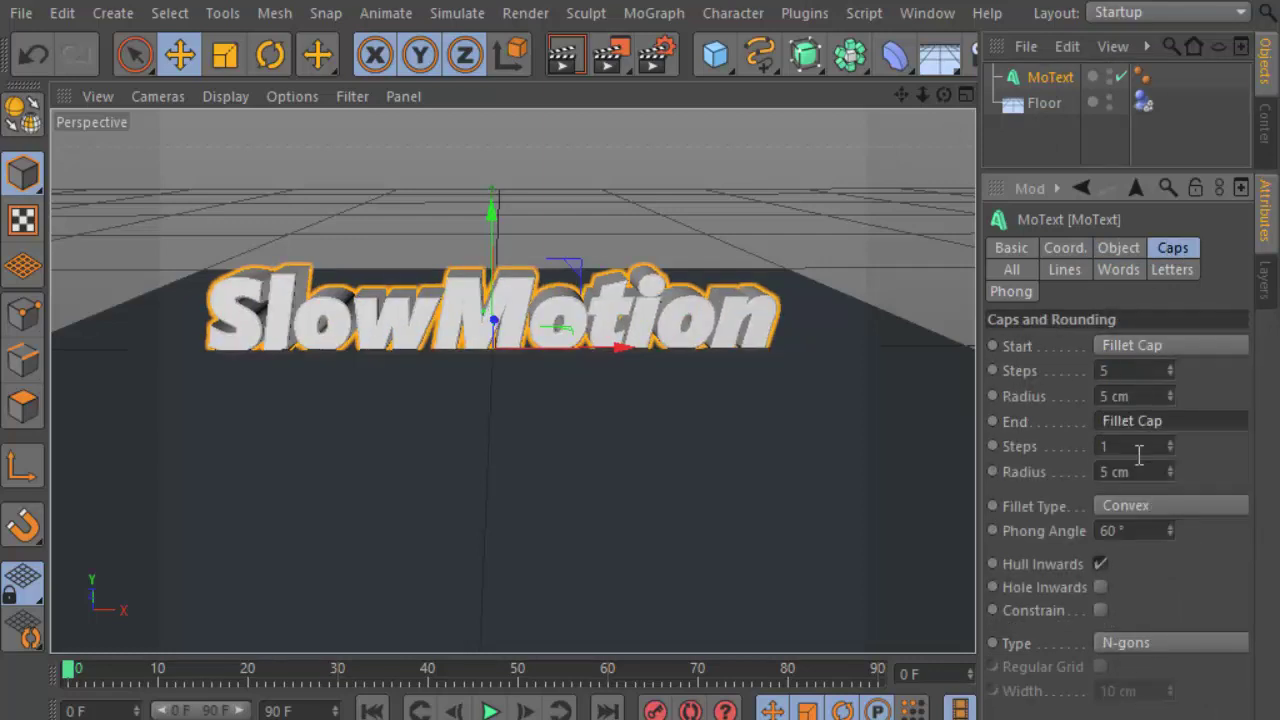
type("5")
scroll(617, 323, "up", 2)
scroll(617, 323, "down", 1)
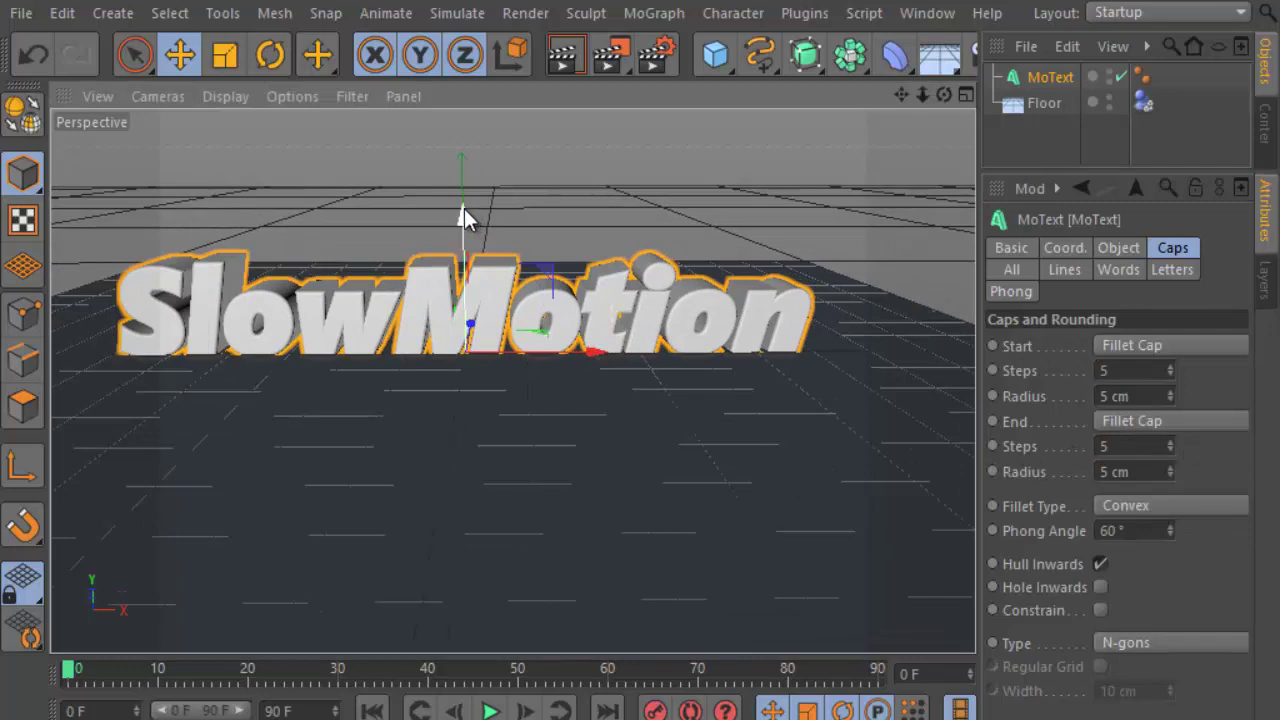
Raise the SlowMotion text above the floor and reframe the view on it.
left_click_drag(464, 208, 820, 182)
mouse_move(893, 104)
left_mouse_down()
mouse_move(640, 448)
mouse_move(537, 366)
left_mouse_up()
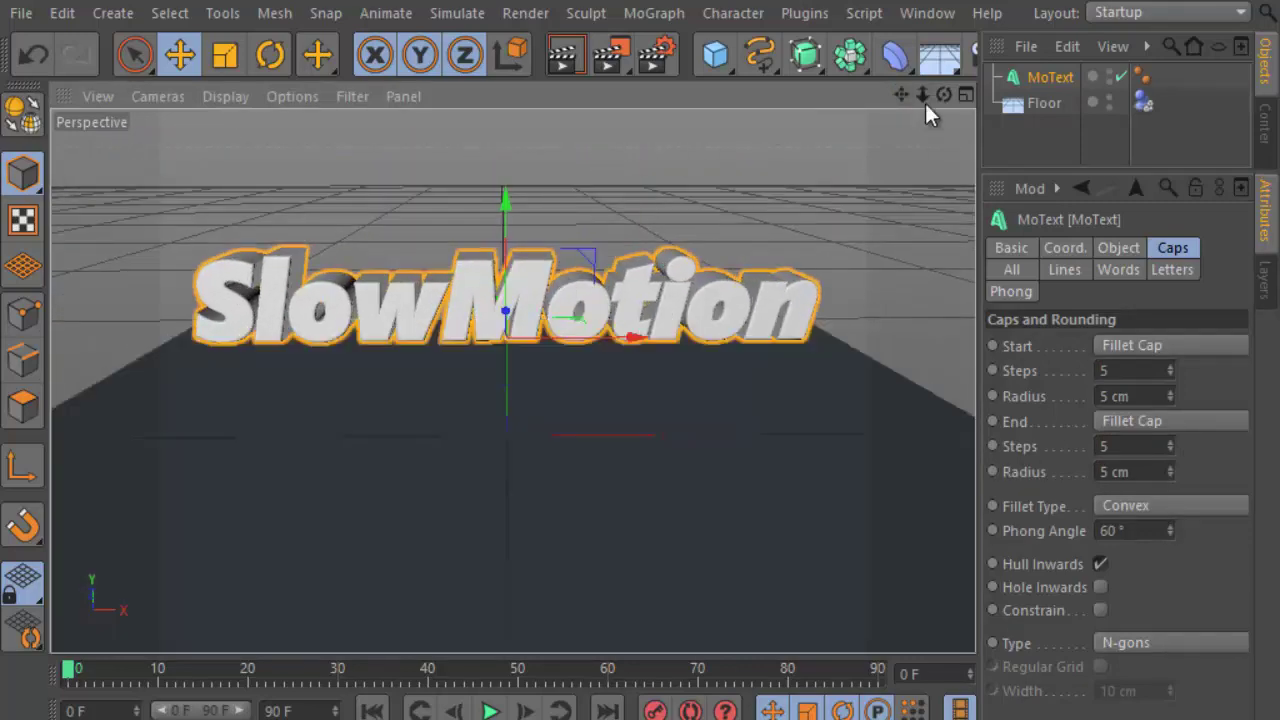
left_click_drag(925, 103, 640, 145)
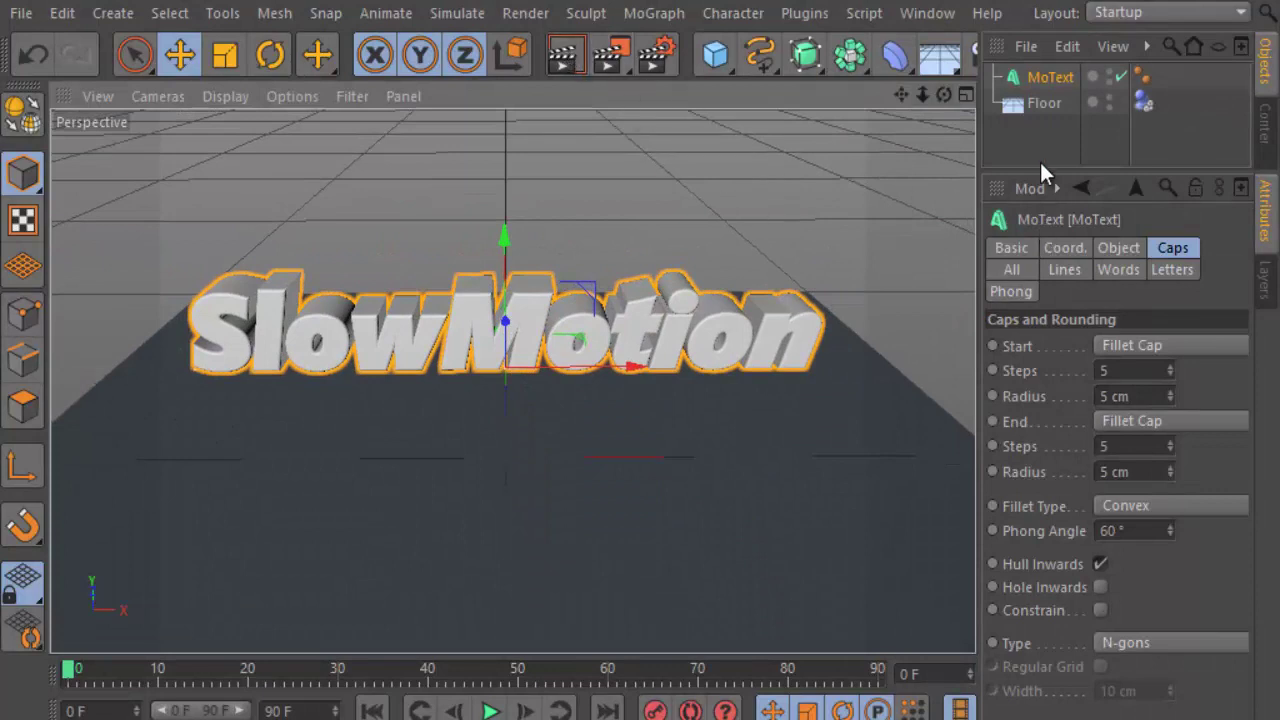
Set the letters' horizontal spacing to 10 cm.
left_click(1104, 252)
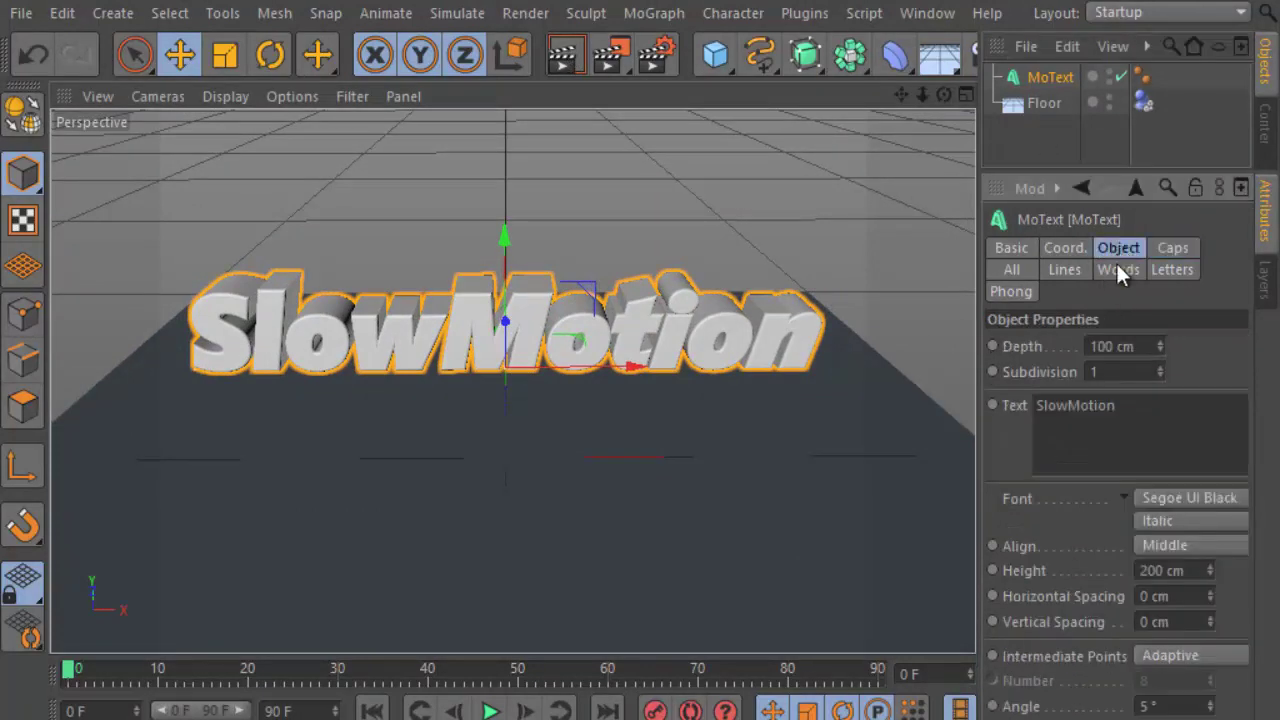
left_click_drag(1217, 588, 1211, 570)
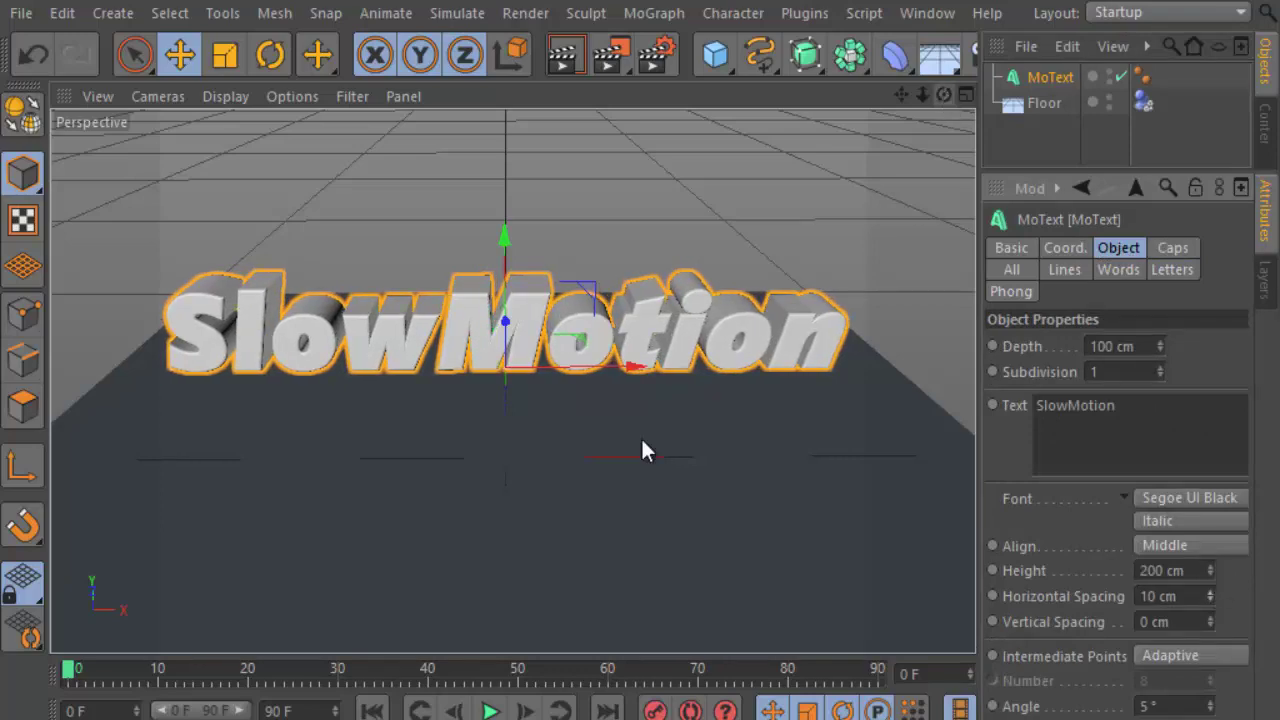
left_click_drag(641, 436, 642, 435, "alt")
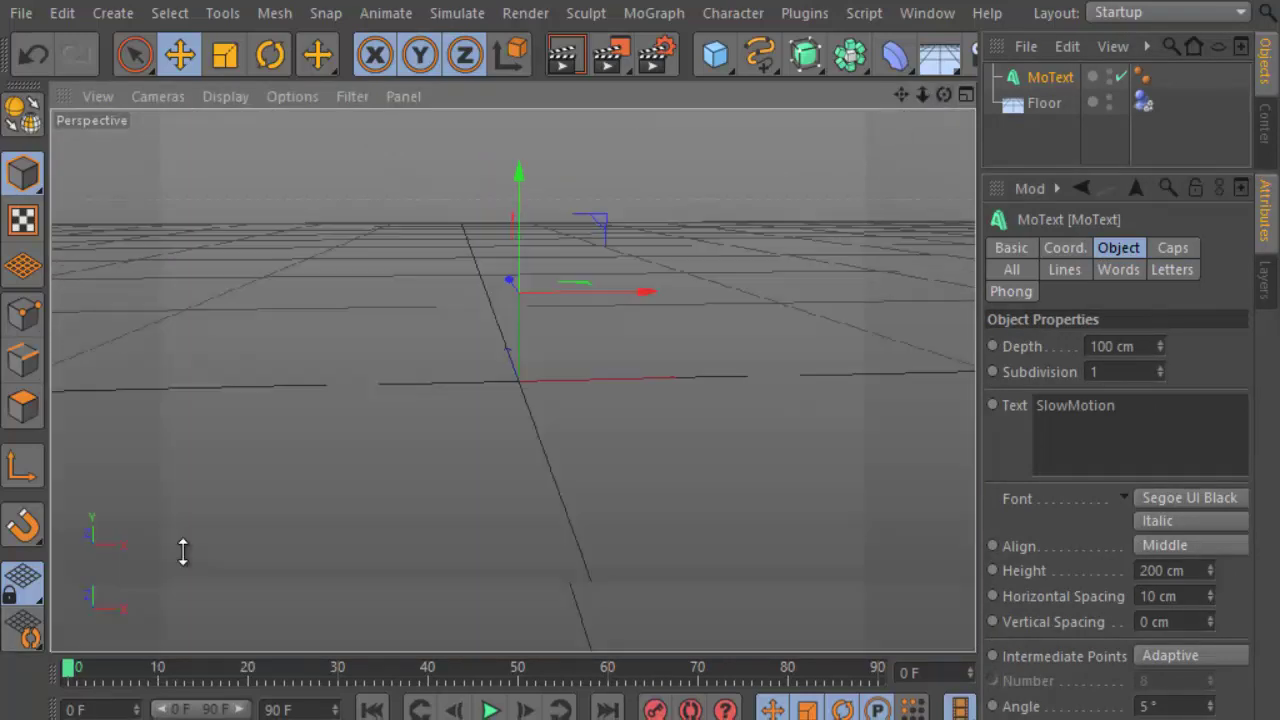
left_click_drag(160, 700, 118, 612)
Load a library of materials into the Material Manager, dismissing the missing-plugins warning.
left_click(153, 624)
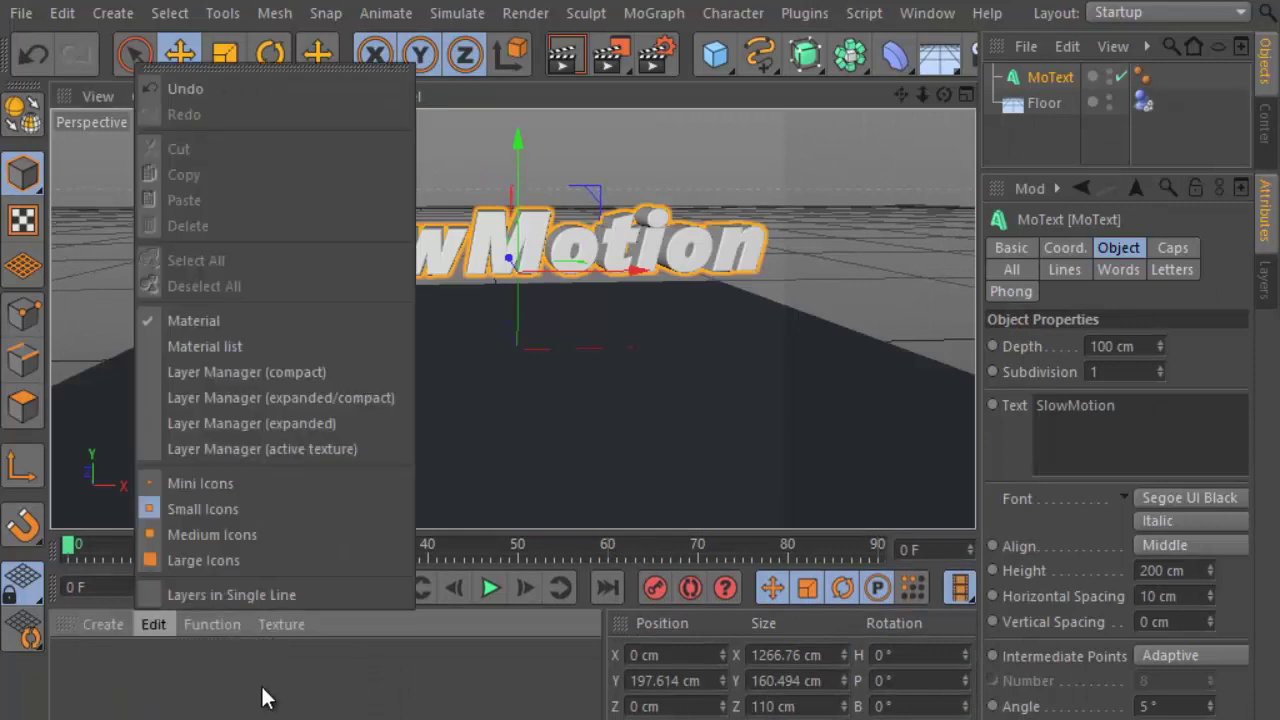
left_click(97, 624)
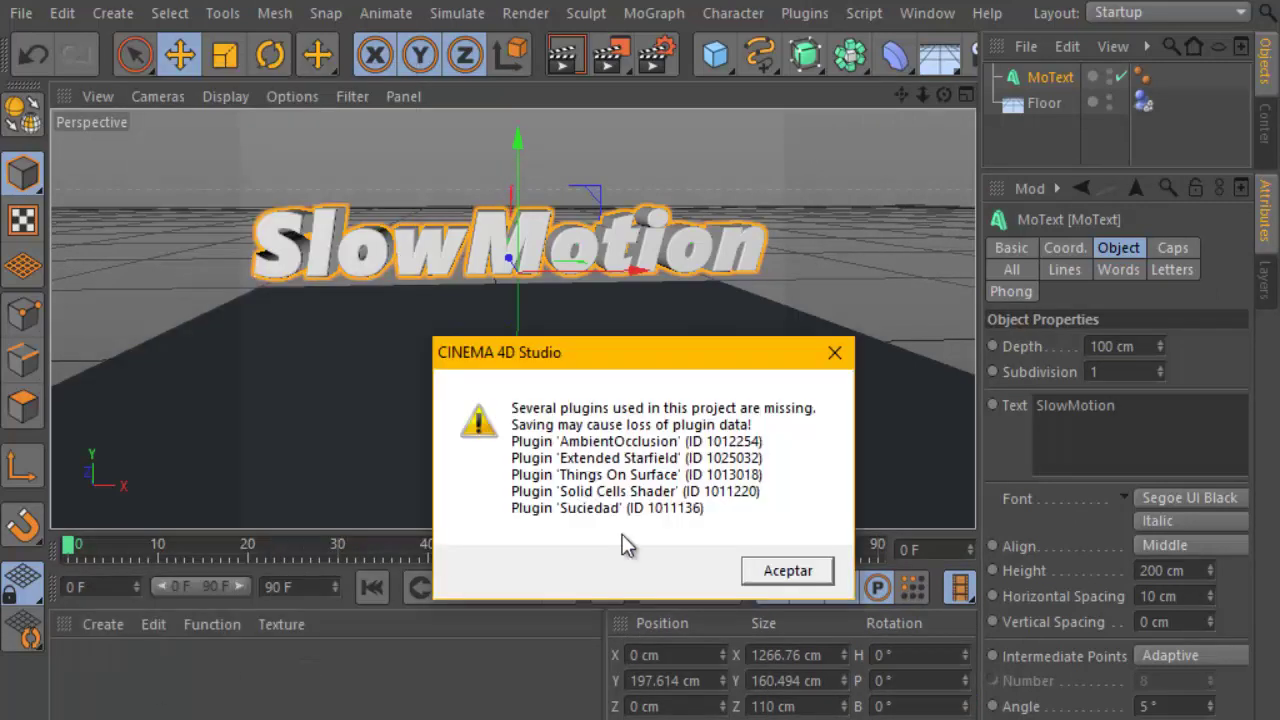
left_click(788, 571)
left_click_drag(570, 524, 592, 385)
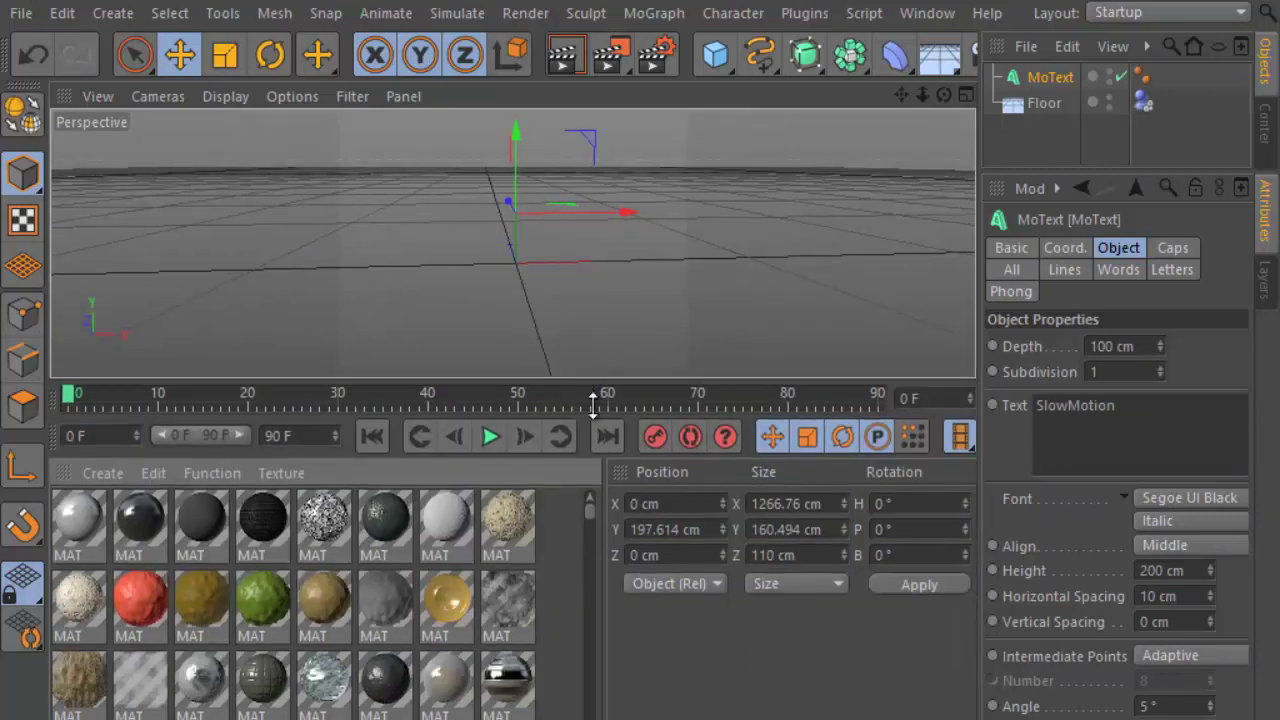
left_click_drag(588, 506, 593, 553)
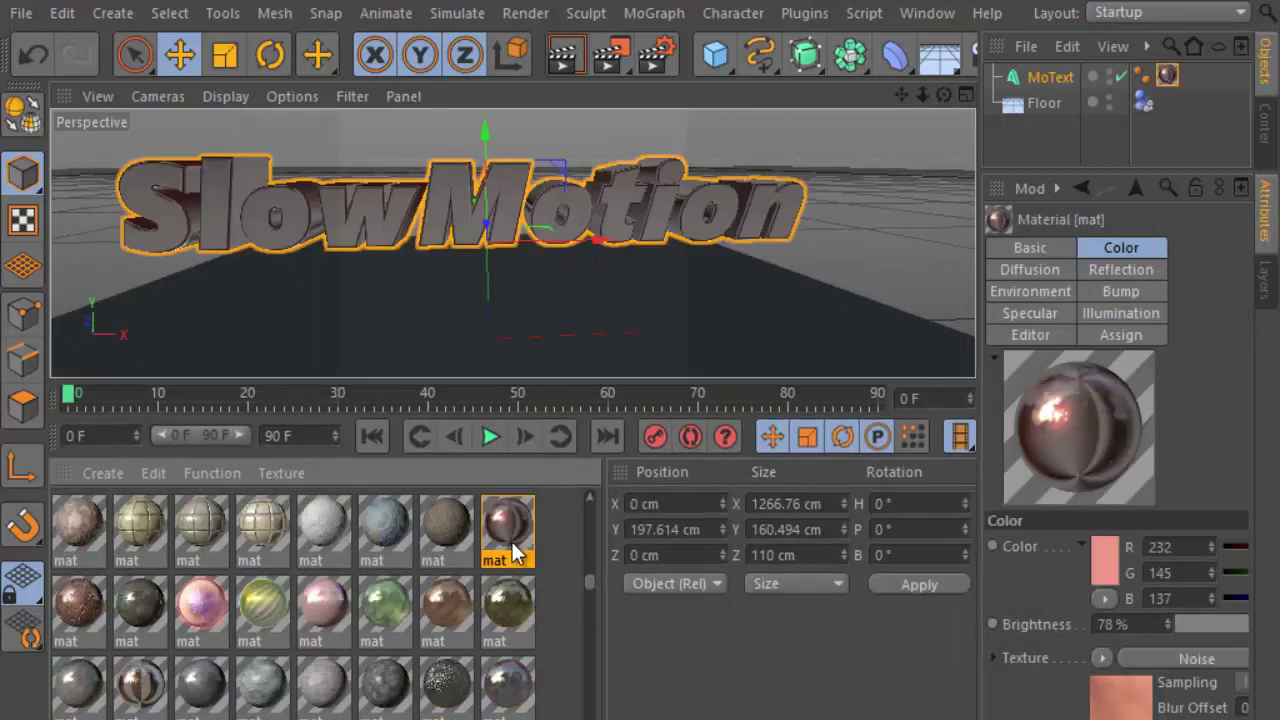
Apply a library material to the SlowMotion text with Cubic projection and render a preview.
mouse_move(518, 545)
left_mouse_down()
mouse_move(1126, 138)
mouse_move(1167, 77)
left_mouse_up()
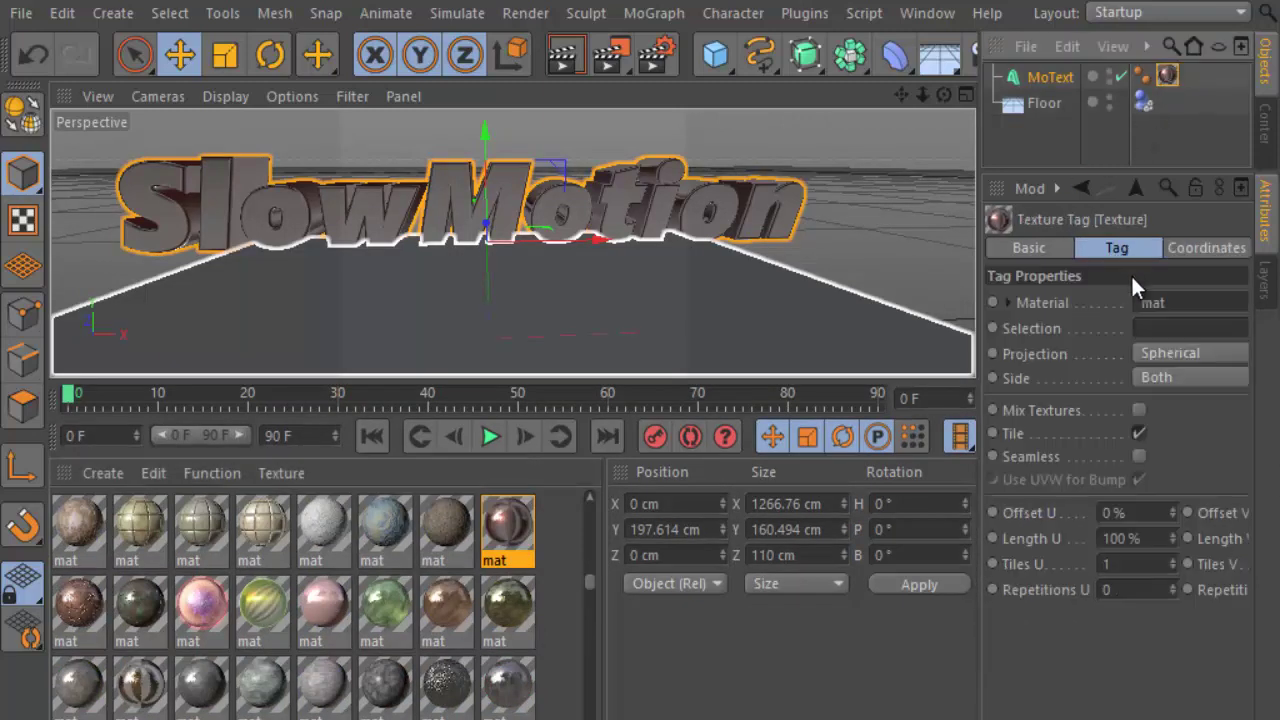
left_click(1190, 355)
left_click(1143, 457)
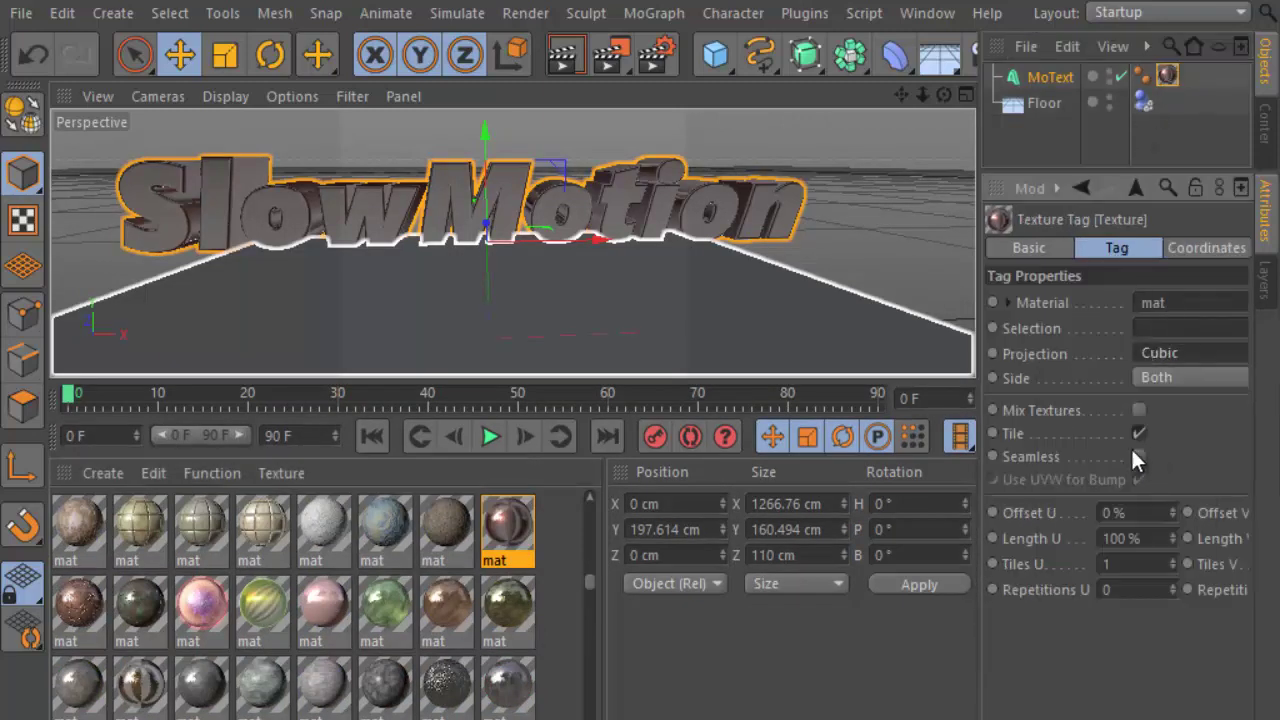
left_click(560, 57)
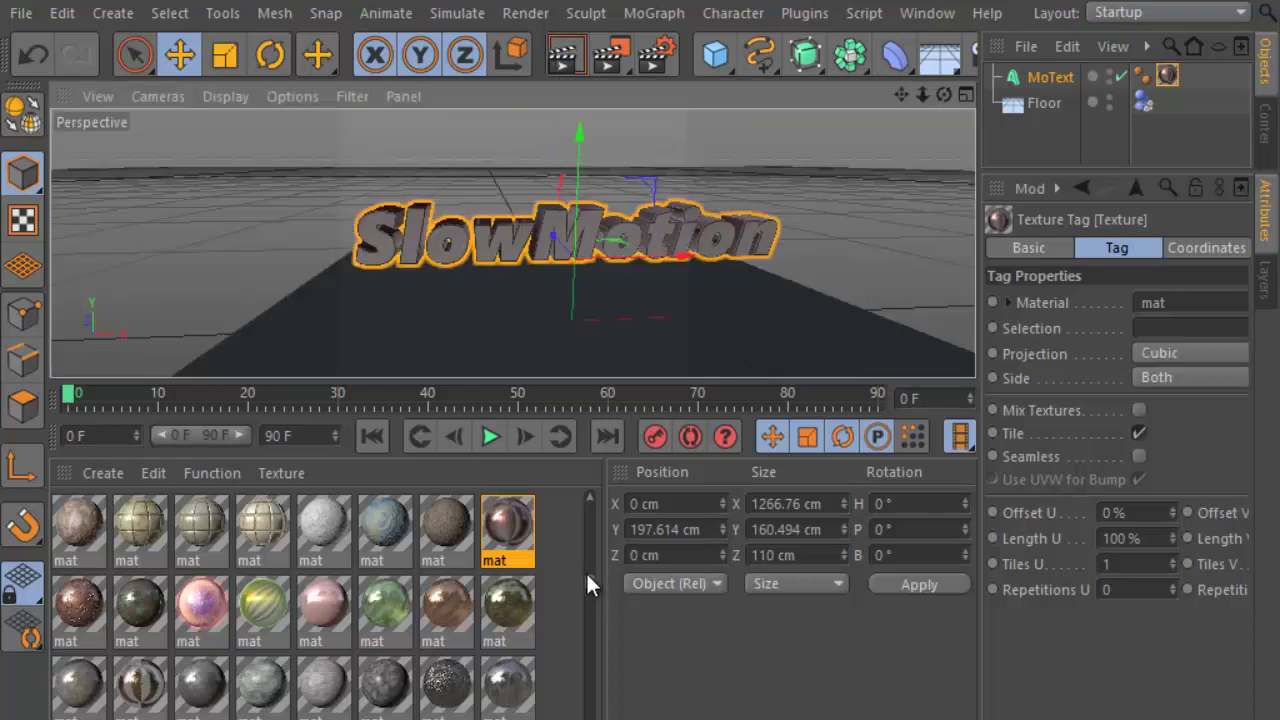
left_click_drag(587, 568, 593, 510)
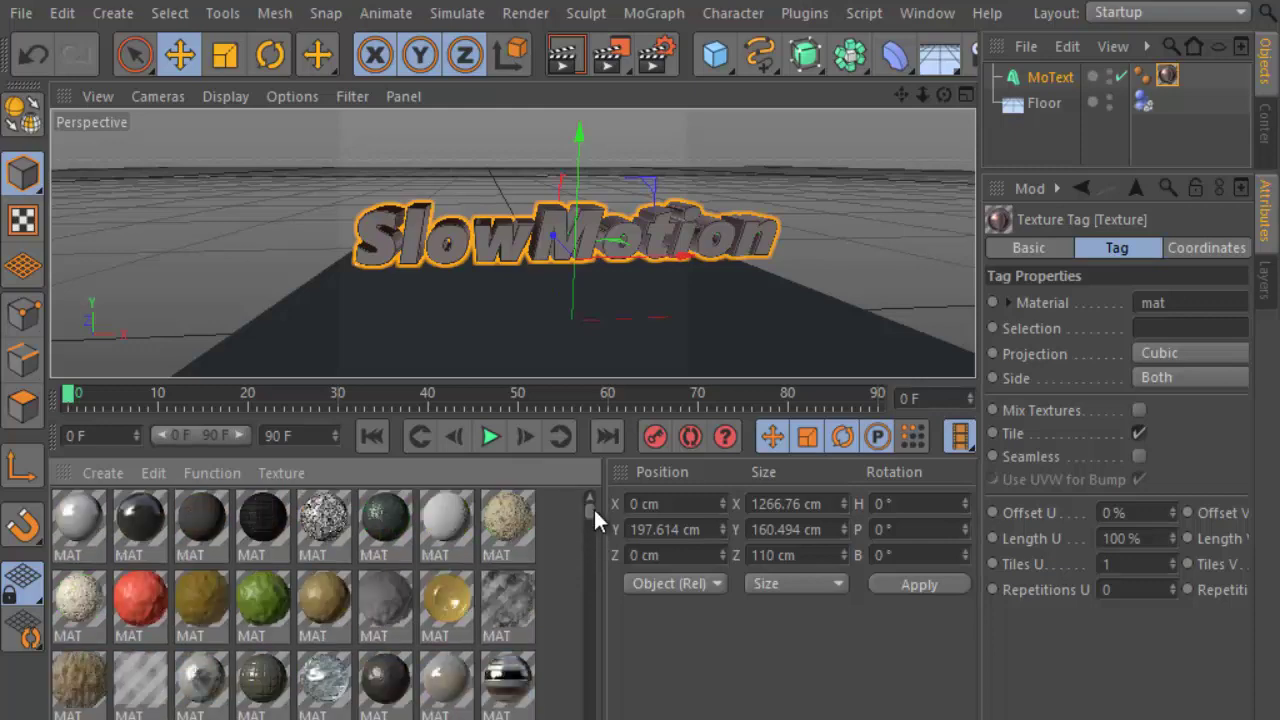
Create a new material with pure white (255) colour and 40% reflection brightness, and apply it to the Floor.
left_click(105, 472)
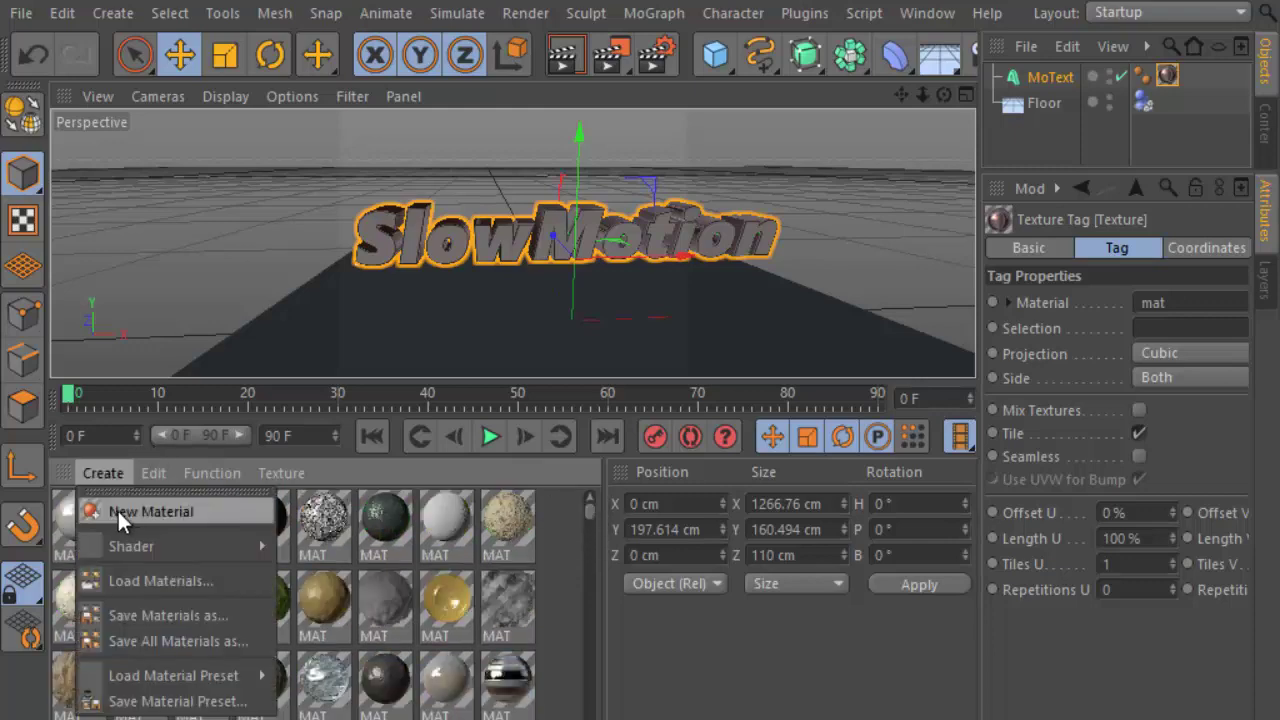
left_click(117, 508)
double_click(78, 520)
left_click(612, 272)
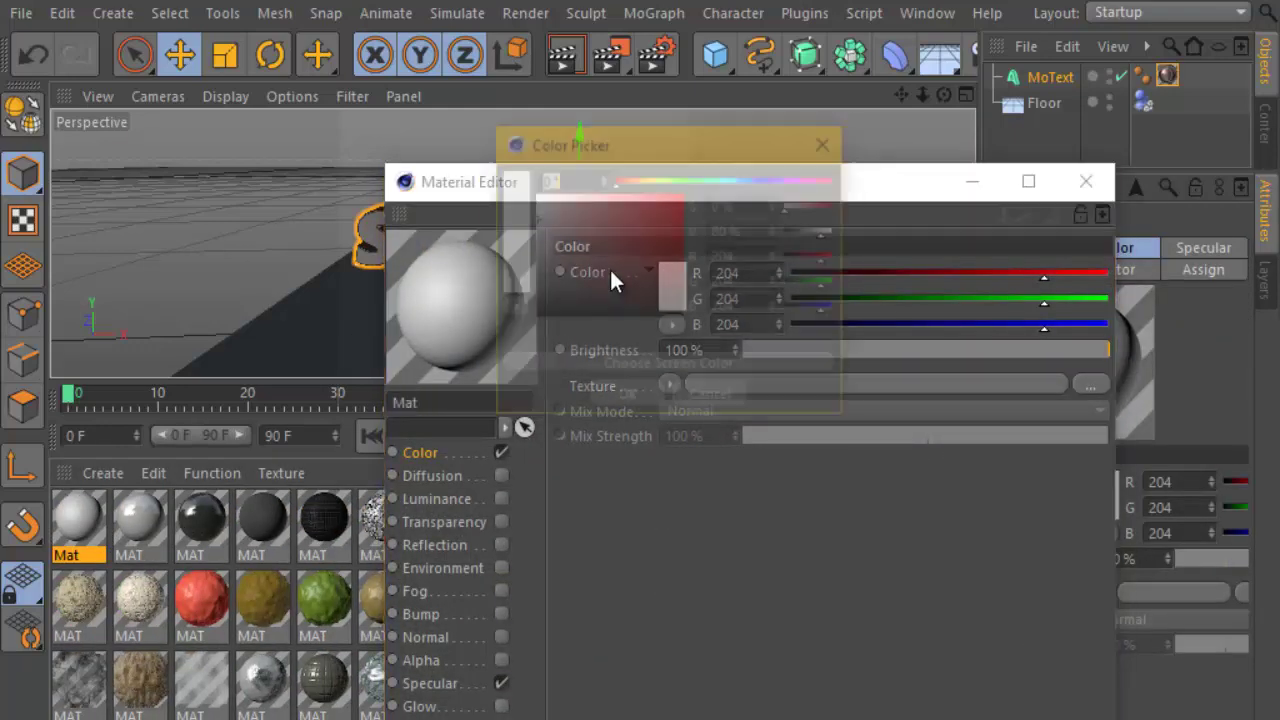
left_click(660, 398)
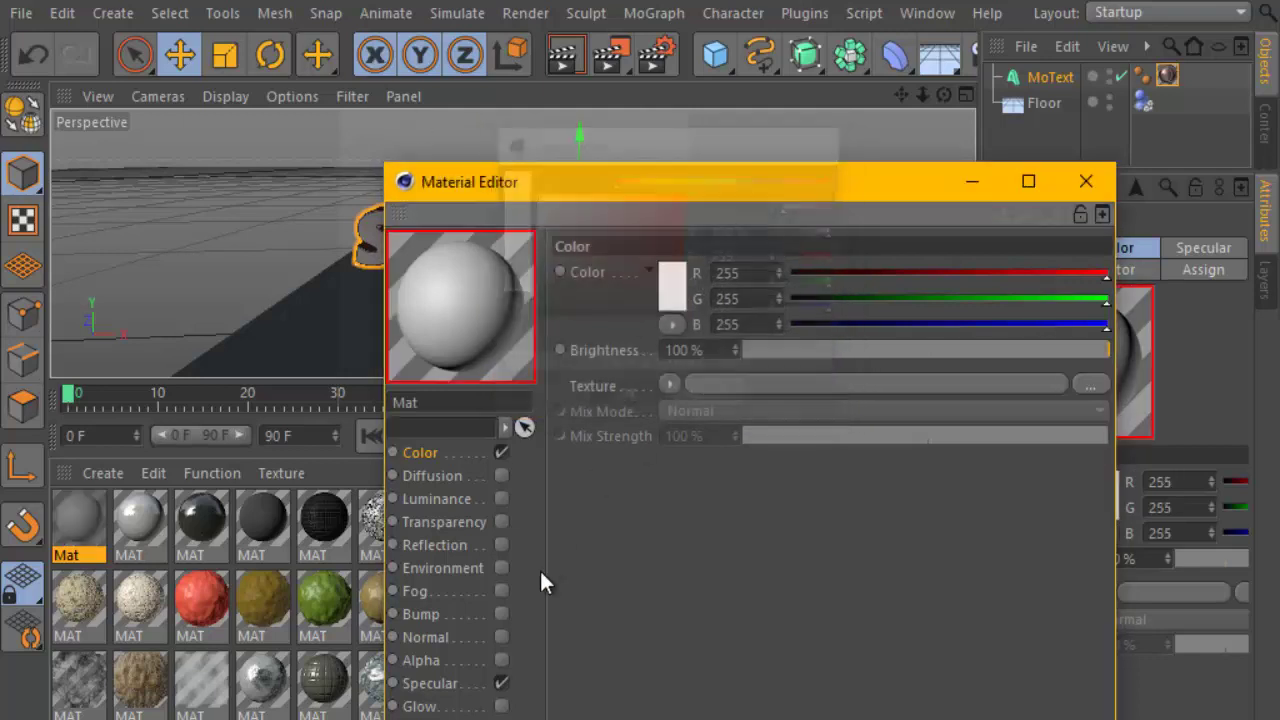
left_click(501, 545)
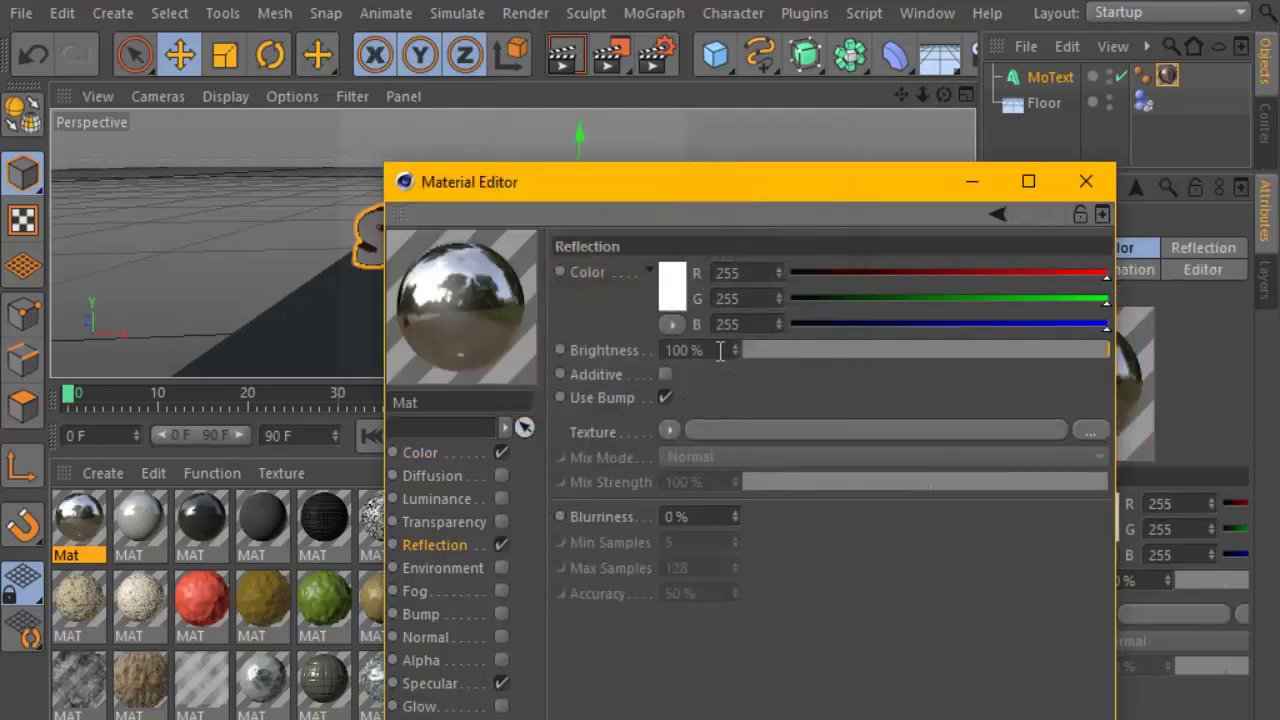
double_click(688, 350)
type("40")
key("Return")
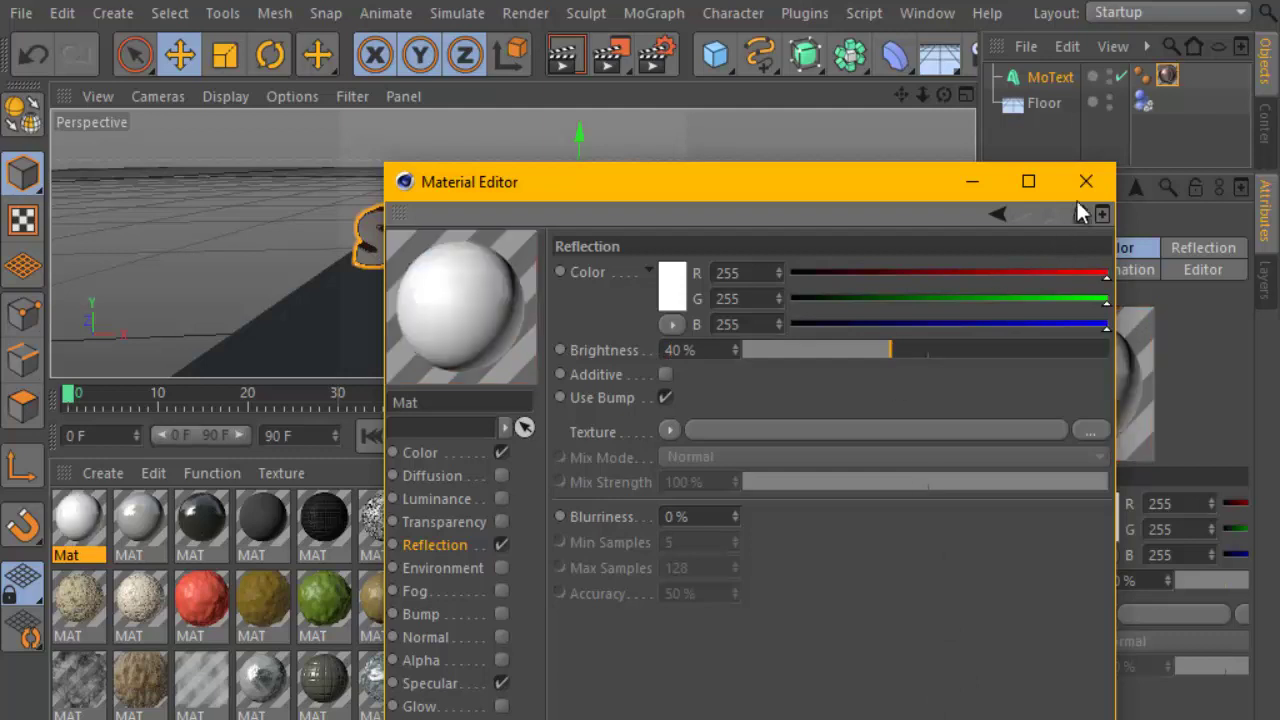
left_click(1086, 181)
left_click_drag(72, 517, 1035, 120)
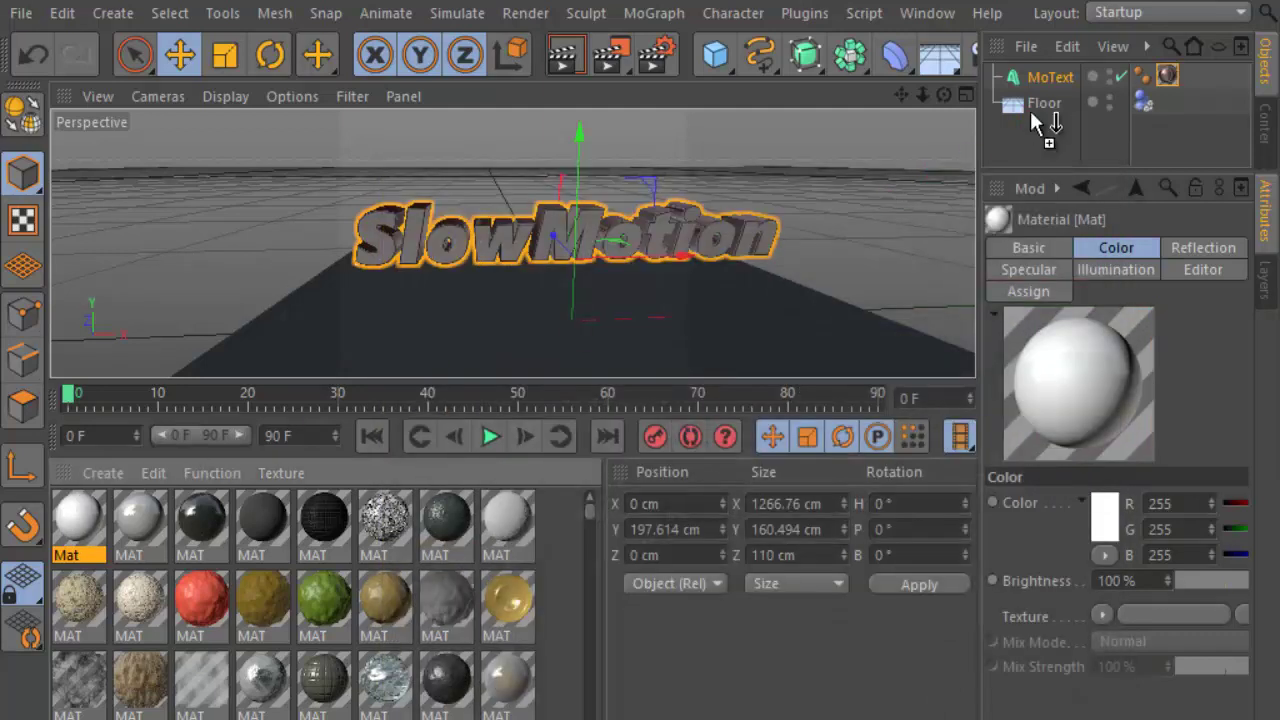
left_click_drag(836, 188, 830, 195)
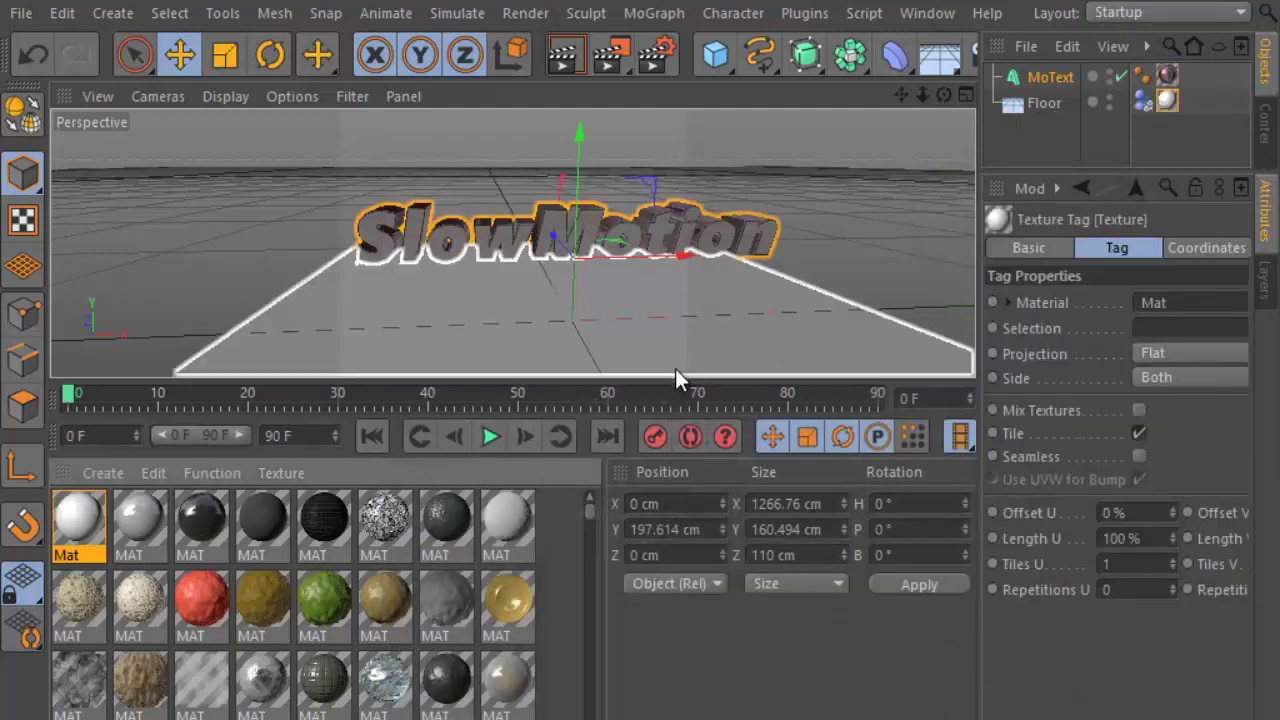
Test-render the scene in a taller viewport.
left_click(566, 55)
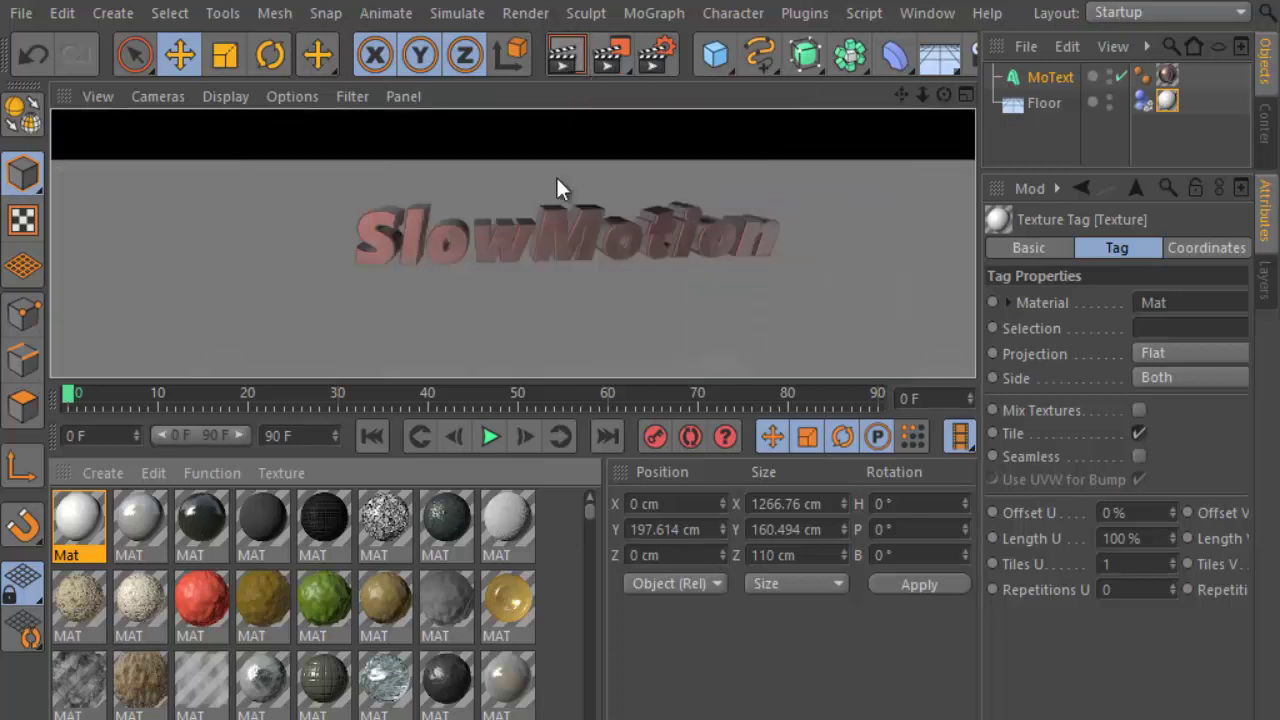
left_click_drag(607, 400, 606, 590)
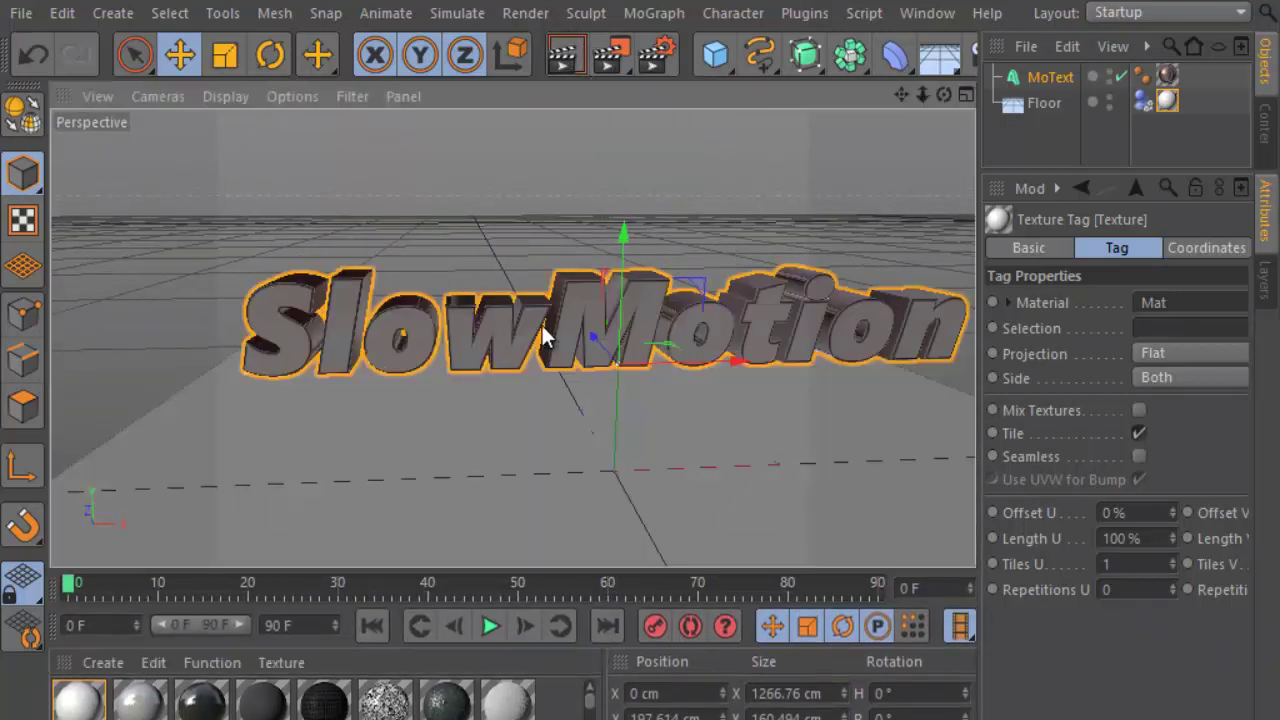
left_click(553, 58)
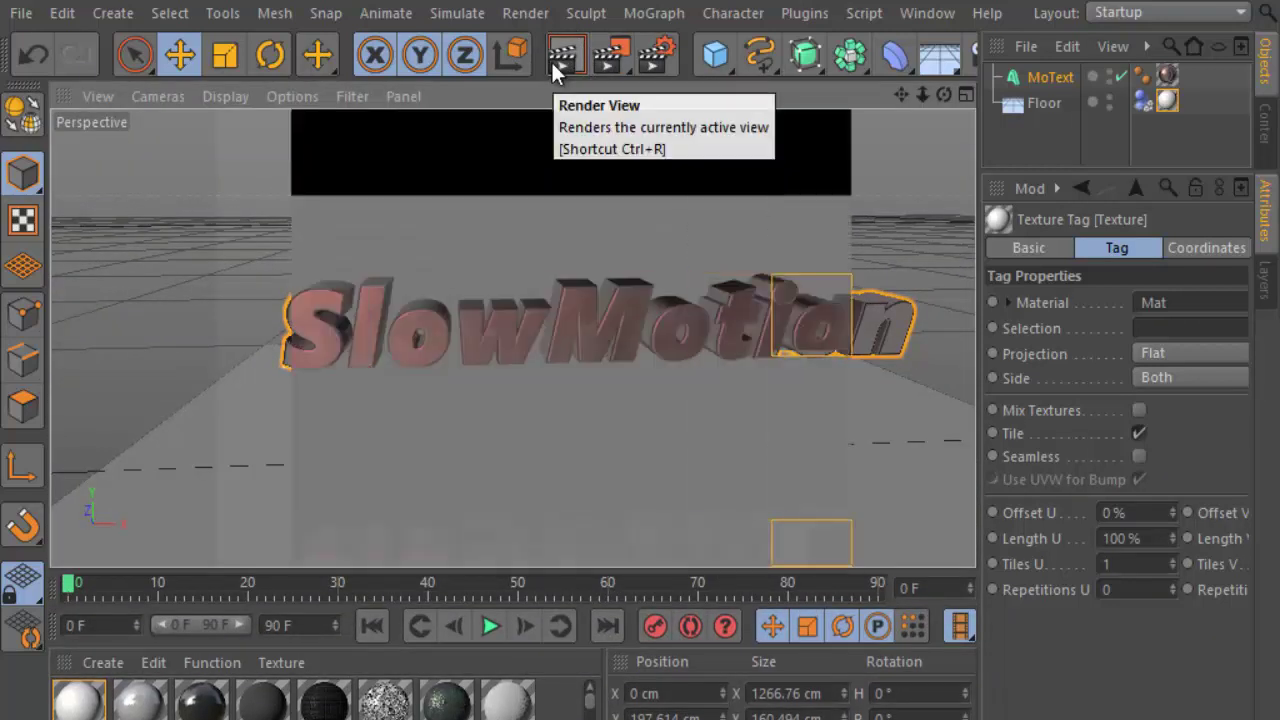
Raise the Mat material's reflection brightness to 60%.
double_click(78, 700)
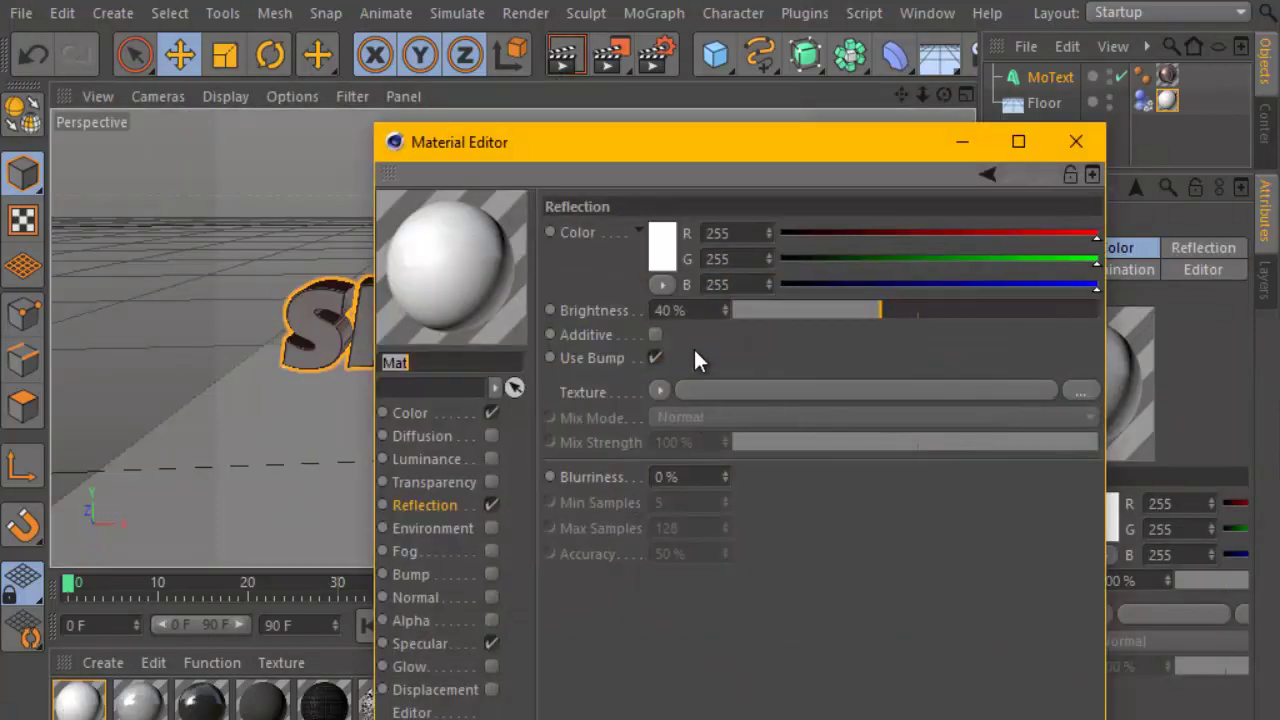
left_click(668, 310)
type("60")
key("Return")
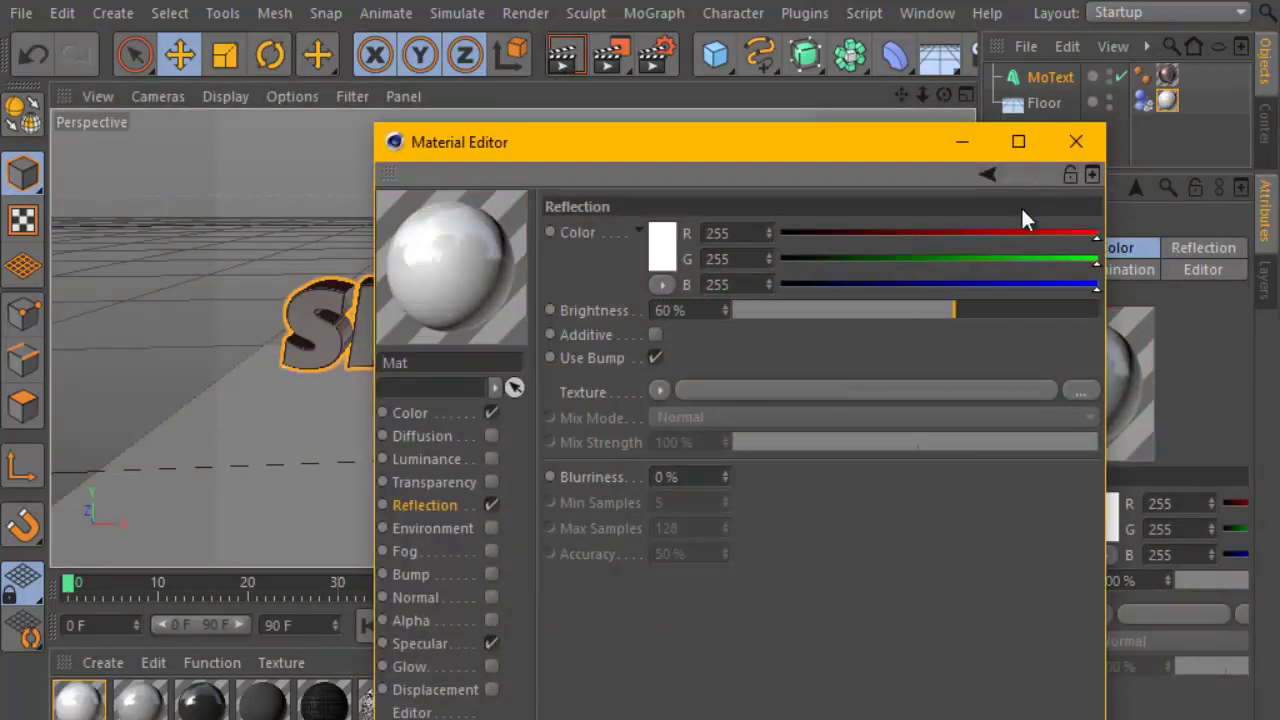
left_click(1076, 142)
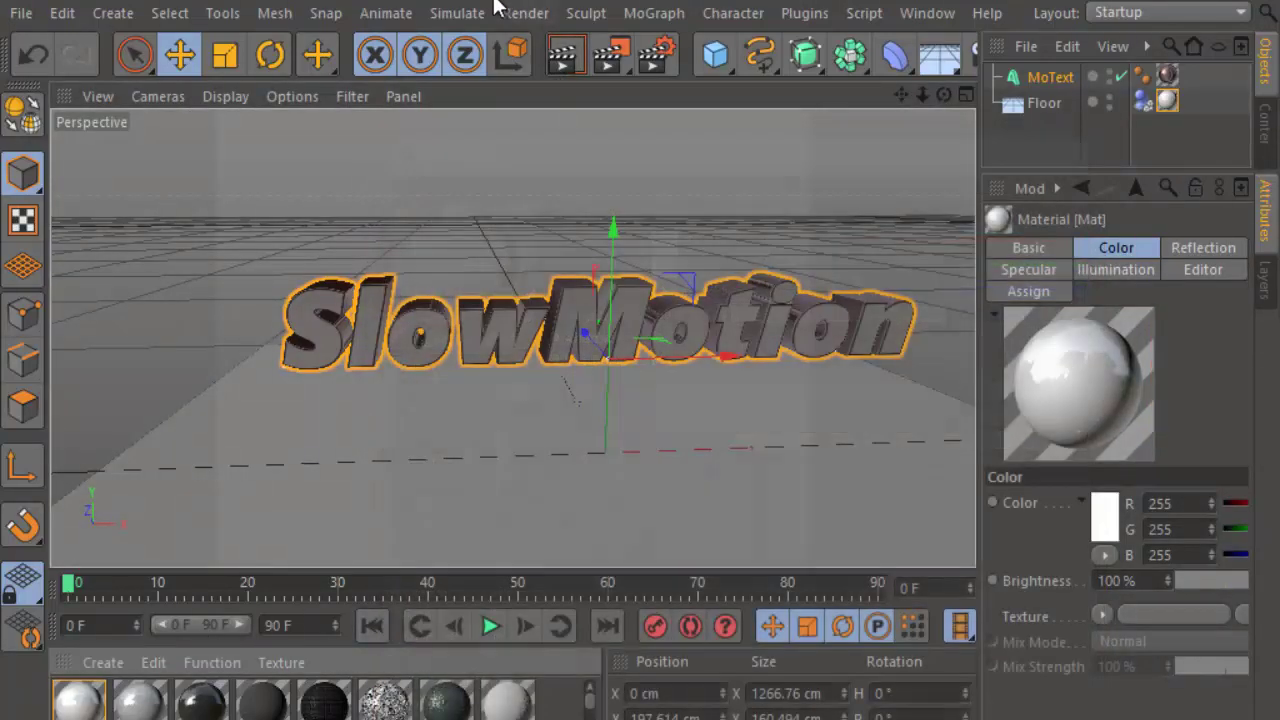
Re-render the scene, then orbit to look down over the floor.
left_click(555, 45)
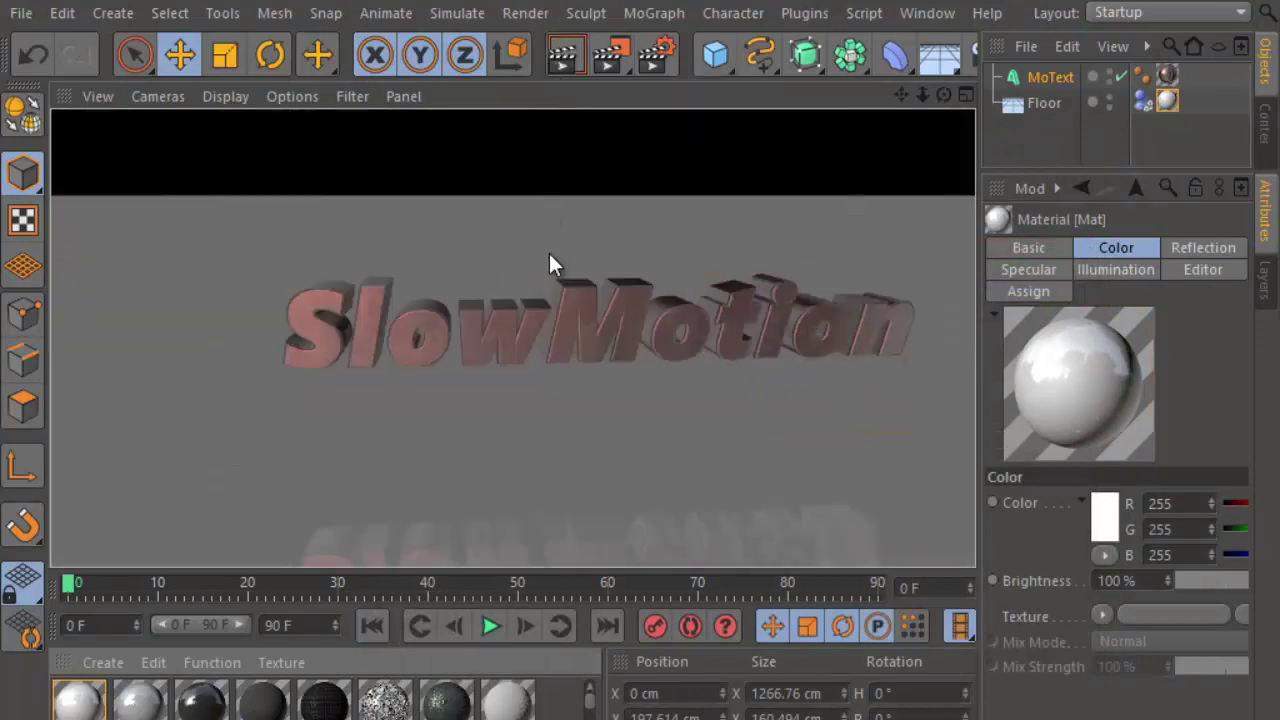
left_click(546, 306)
mouse_move(934, 97)
left_mouse_down()
mouse_move(644, 436)
mouse_move(809, 98)
left_mouse_up()
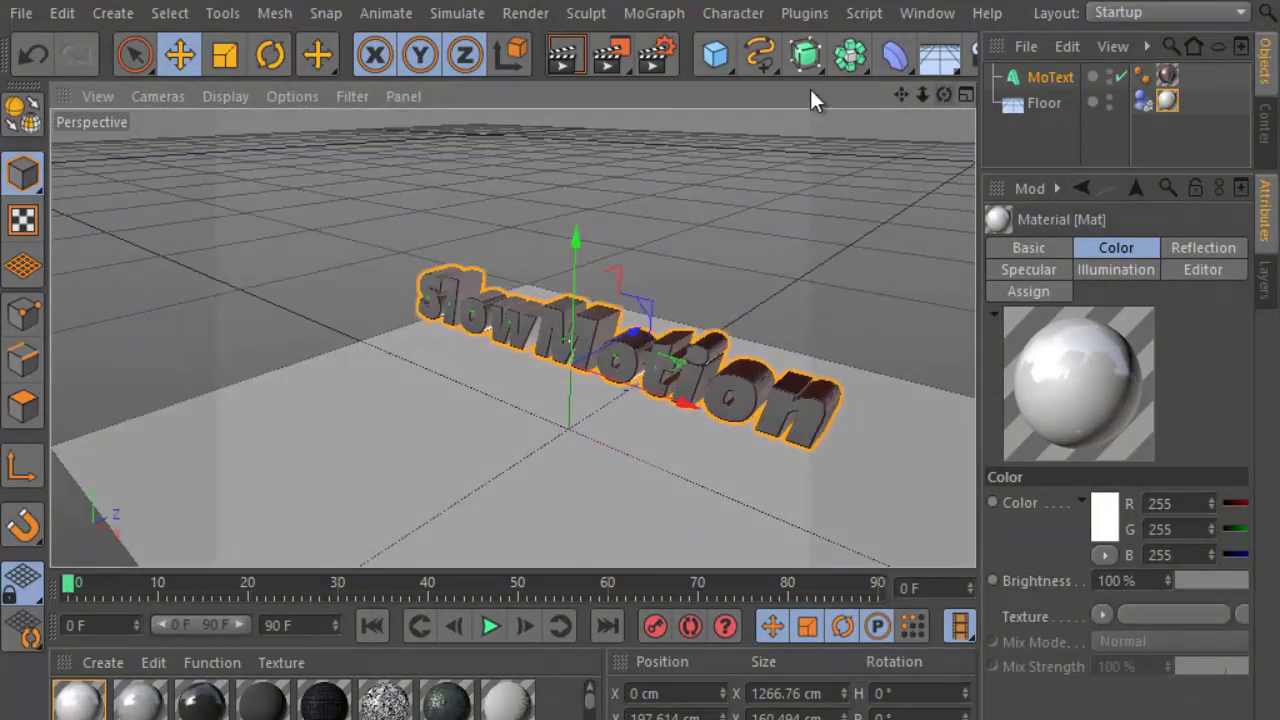
scroll(805, 55, "down", 2)
Add an Omni light with Shadow Maps (Soft) shadows.
left_click(942, 55)
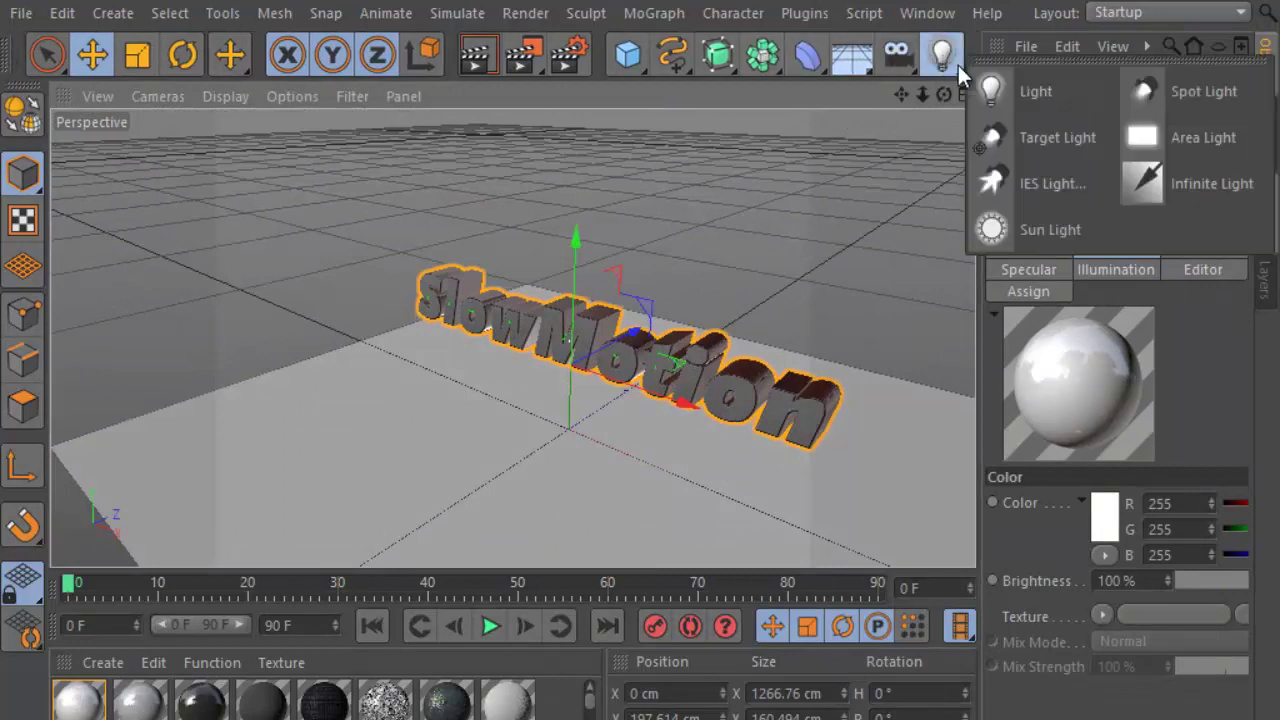
left_click(1036, 91)
left_click(1148, 494)
left_click(1145, 544)
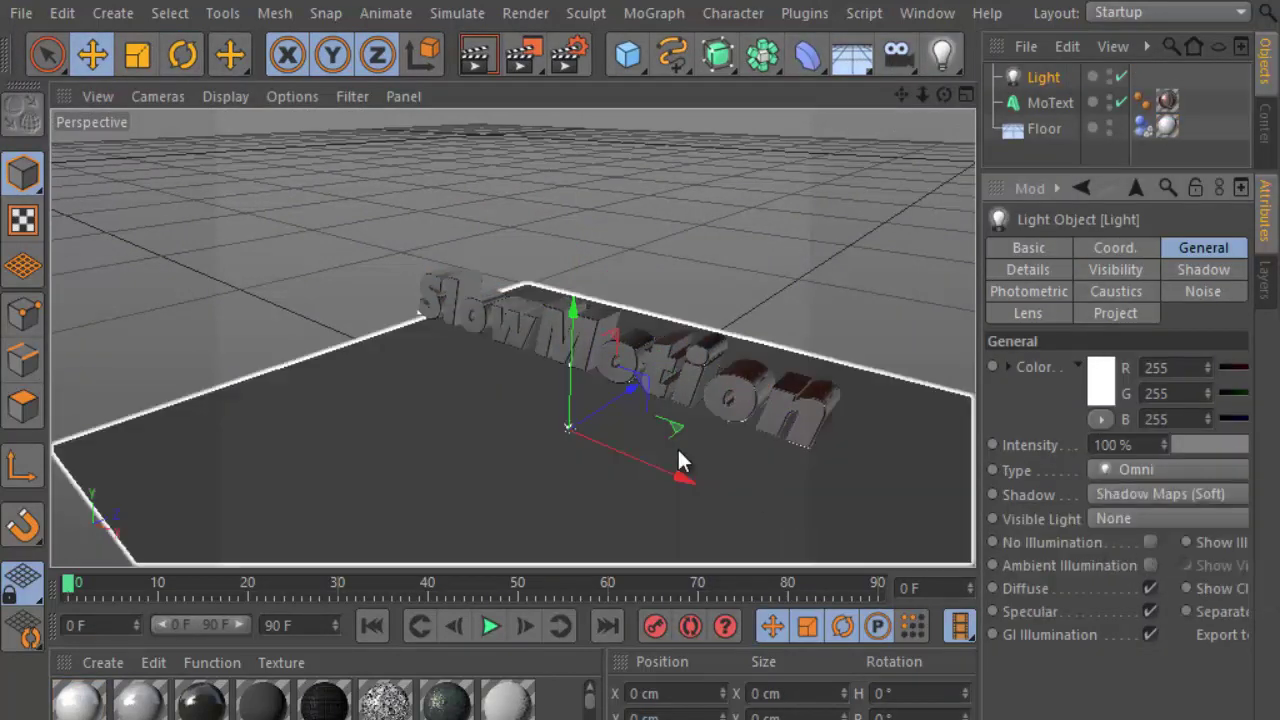
scroll(677, 462, "down", 2)
Lift the SlowMotion text higher, position the light to the lower left, and test-render.
left_click(1050, 102)
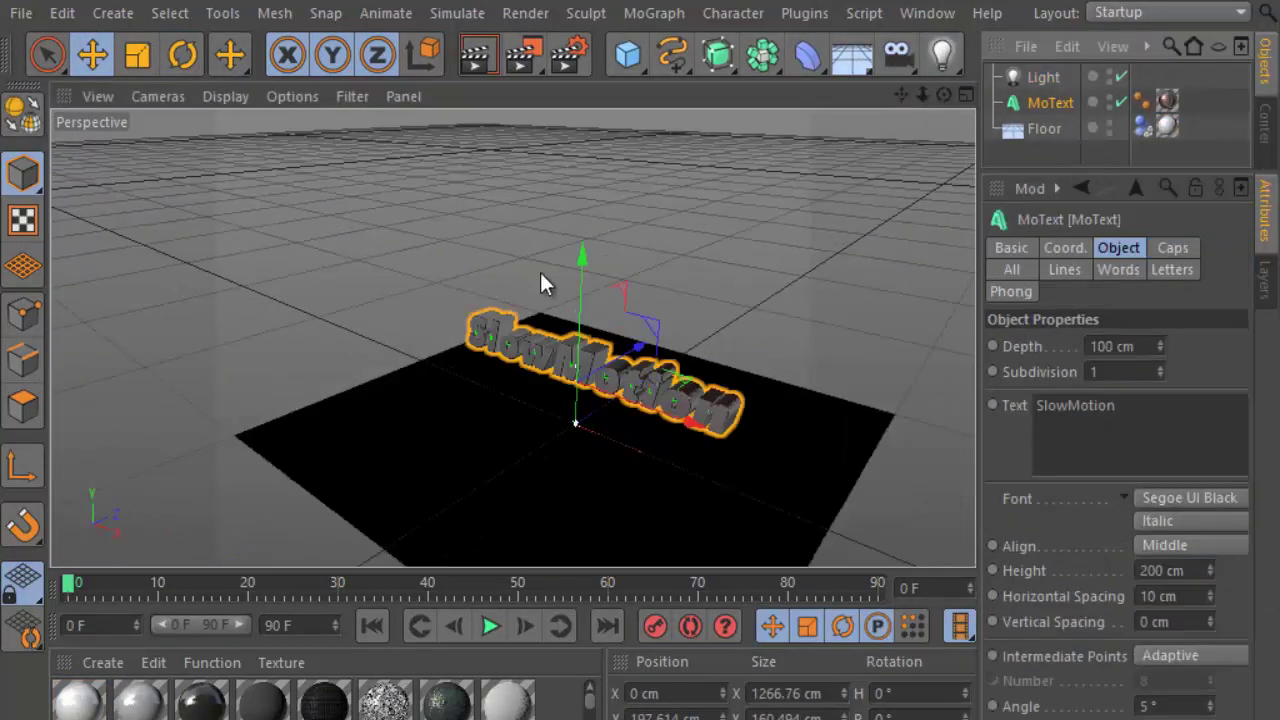
left_click_drag(583, 255, 586, 142)
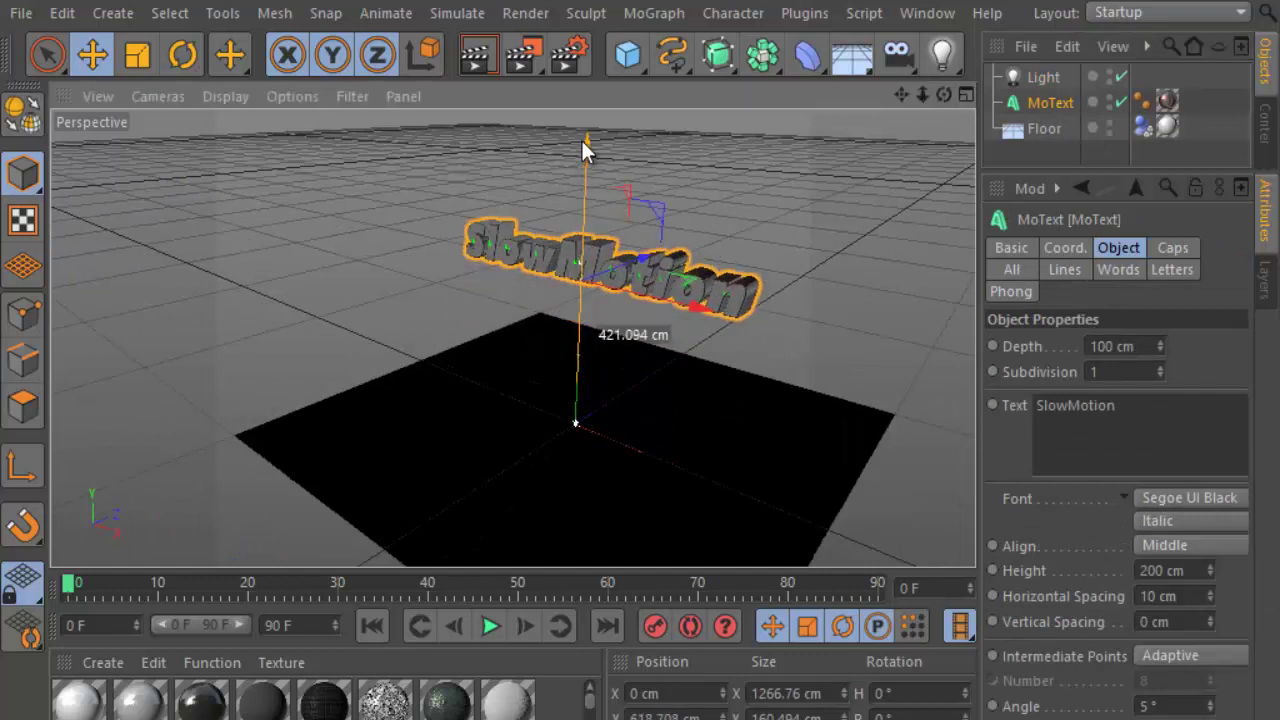
left_click(1032, 80)
left_click_drag(604, 371, 309, 480)
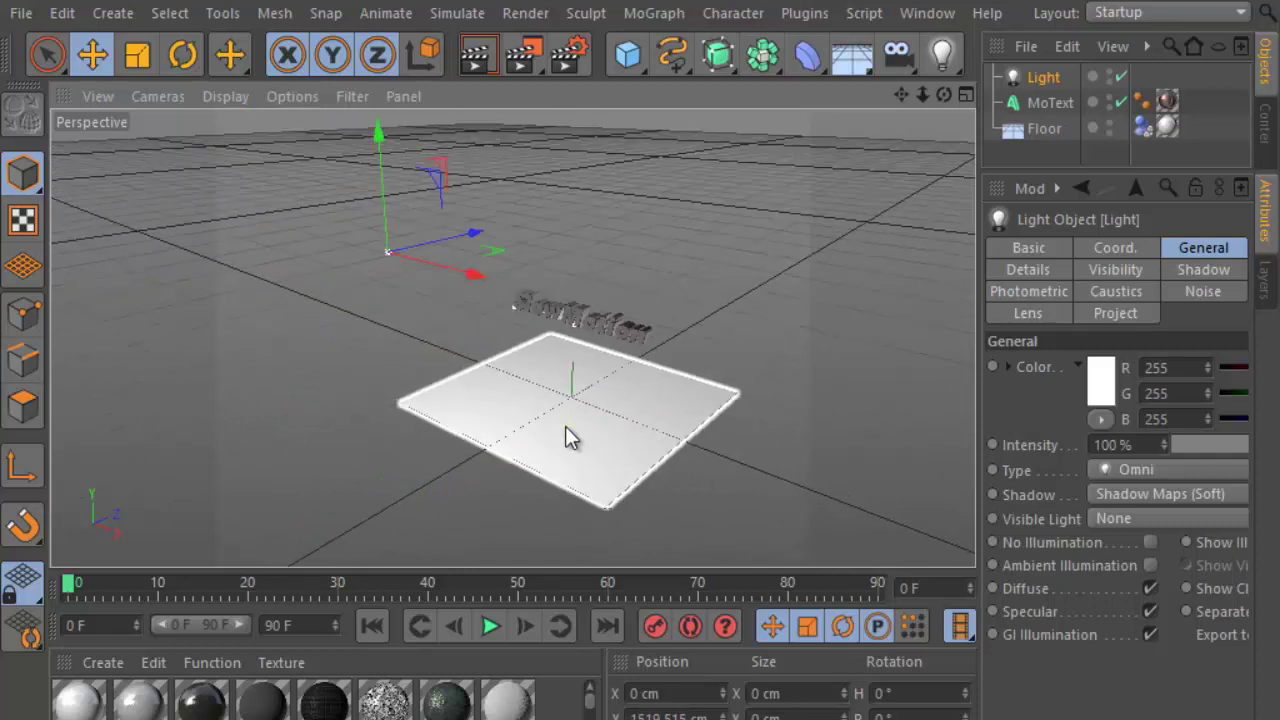
left_click_drag(470, 238, 411, 316)
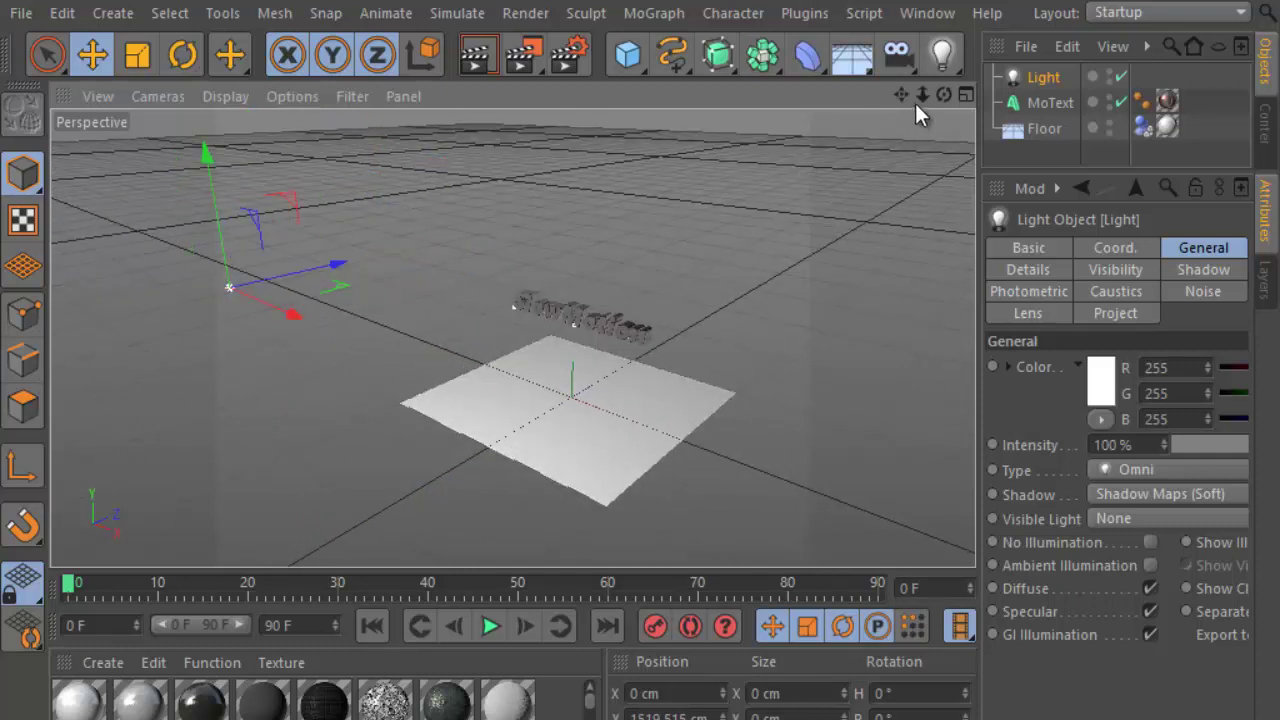
left_click_drag(916, 104, 637, 437)
left_click_drag(542, 316, 507, 300)
scroll(757, 360, "up", 3)
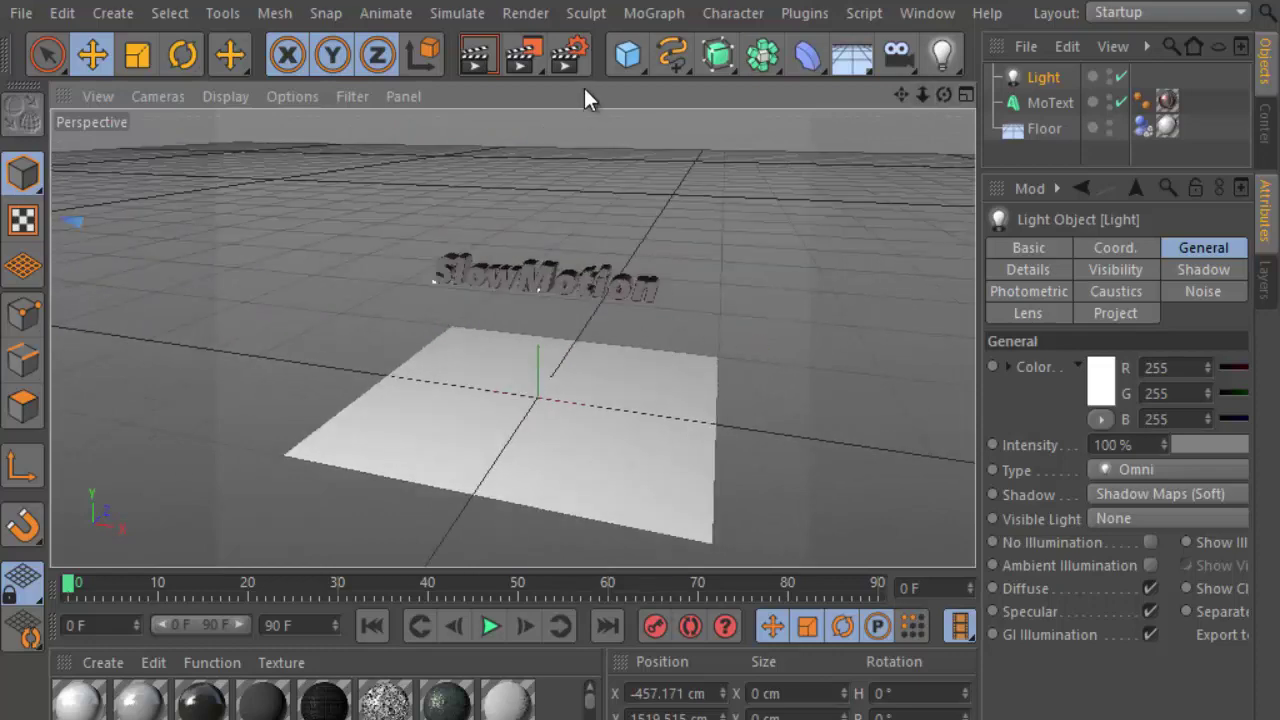
left_click(477, 58)
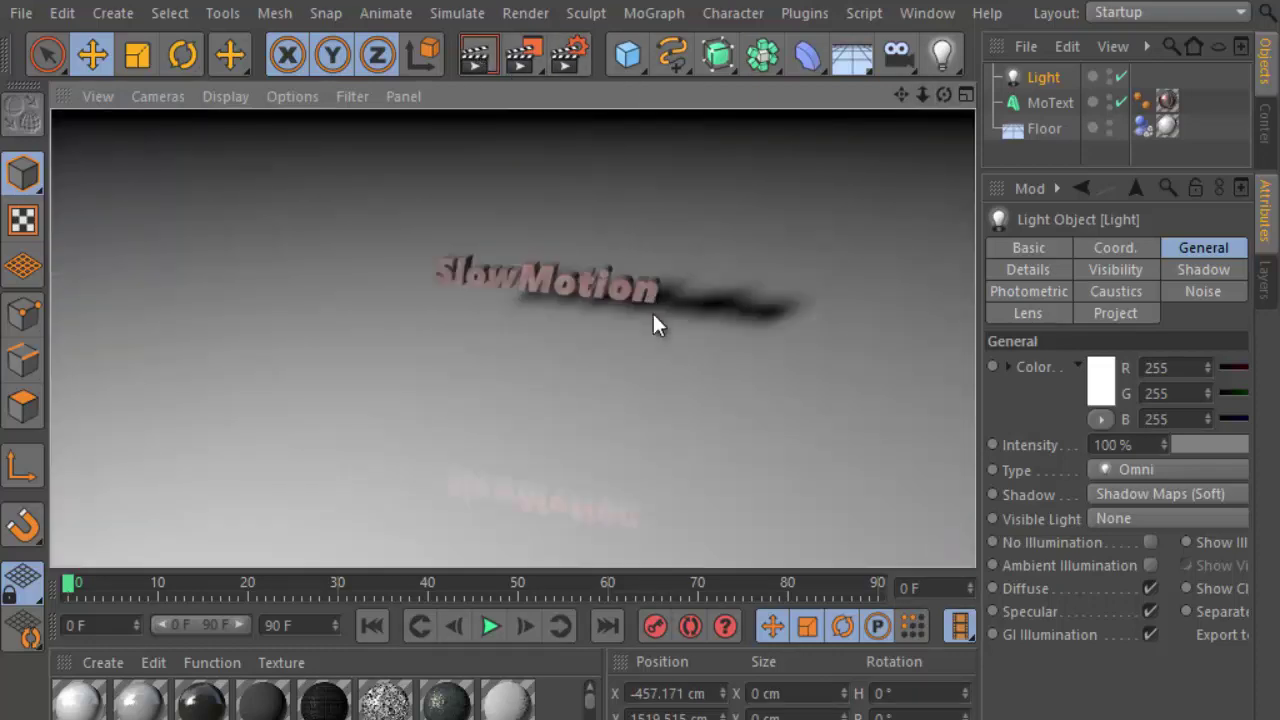
Duplicate the light as Light.1 and move it to the opposite side.
mouse_move(655, 325)
left_mouse_down("alt")
mouse_move(579, 368)
mouse_move(645, 432)
mouse_move(905, 118)
mouse_move(1080, 188)
left_mouse_up("alt")
left_click_drag(1050, 74, 1032, 103, "ctrl")
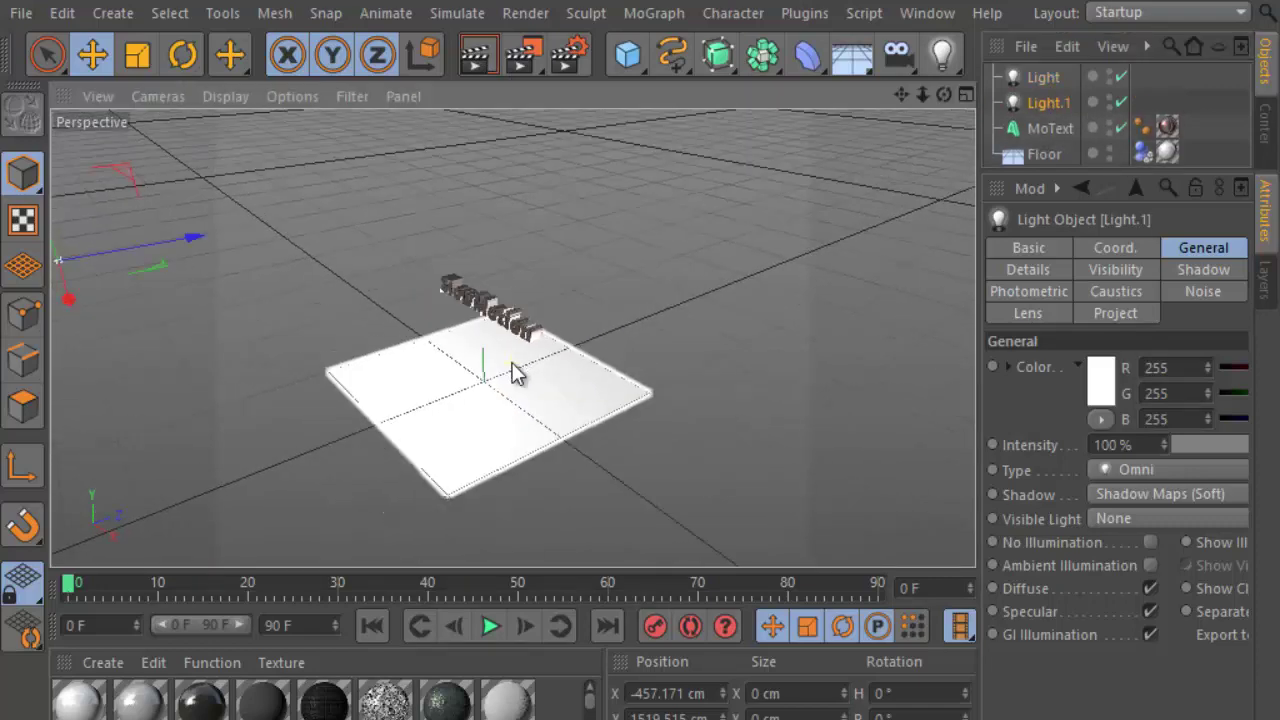
mouse_move(334, 283)
left_mouse_down()
mouse_move(705, 166)
mouse_move(831, 143)
mouse_move(640, 171)
mouse_move(354, 263)
mouse_move(907, 181)
mouse_move(880, 180)
left_mouse_up()
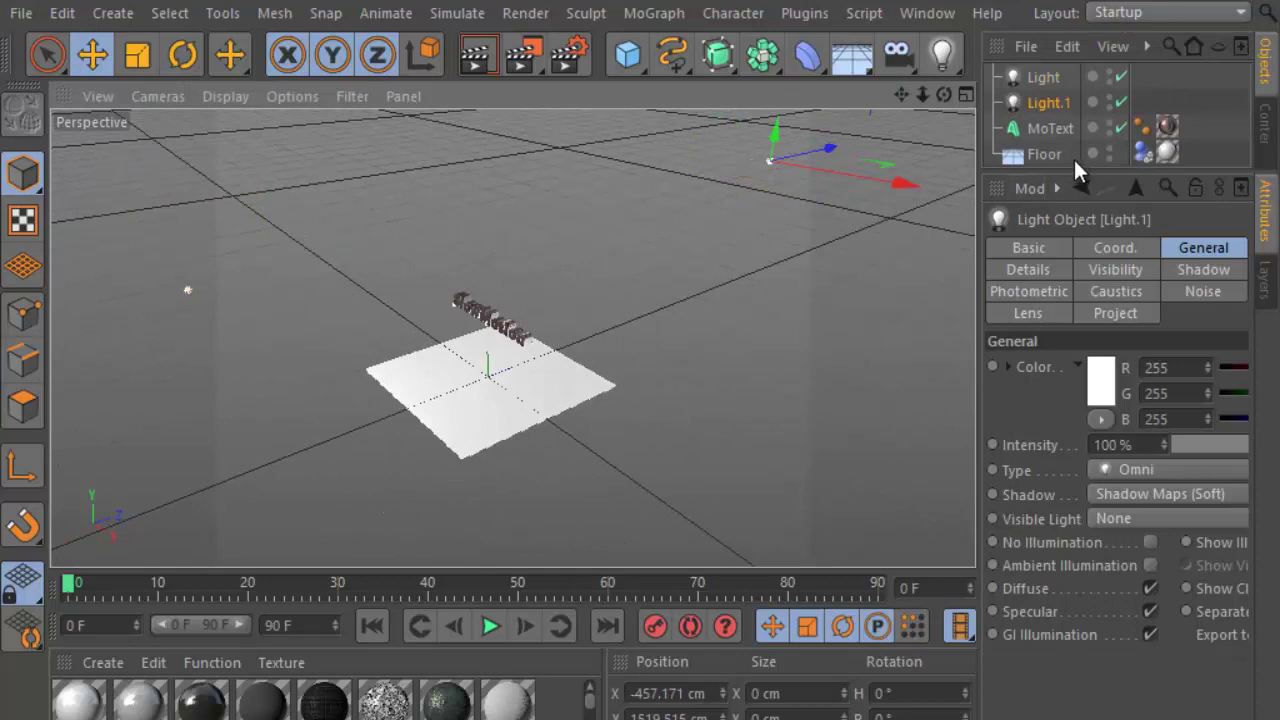
left_click_drag(1078, 186, 1064, 284)
Frame a close, low view of the text and render it.
left_click(1060, 255)
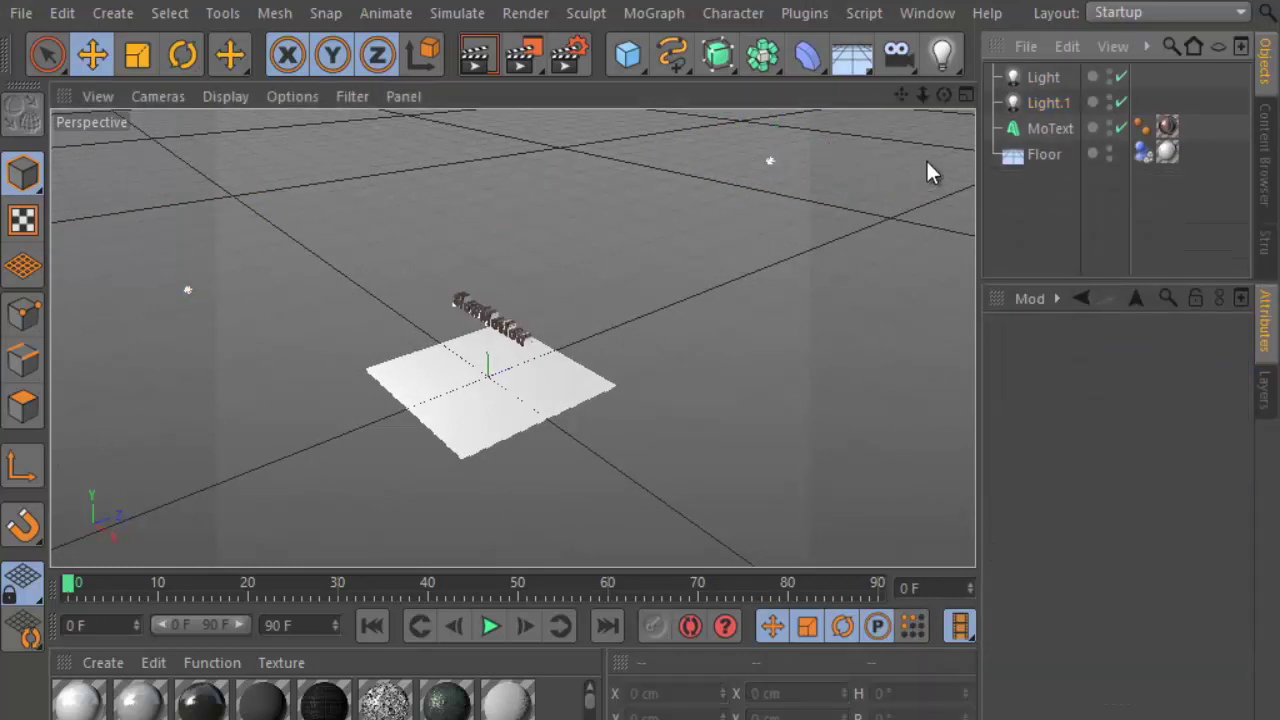
mouse_move(944, 95)
left_mouse_down()
mouse_move(640, 449)
mouse_move(884, 100)
mouse_move(540, 368)
left_mouse_up()
scroll(540, 368, "up", 5)
mouse_move(851, 77)
left_mouse_down("alt")
mouse_move(791, 160)
mouse_move(866, 136)
left_mouse_up("alt")
left_click_drag(907, 92, 639, 432)
left_click(488, 55)
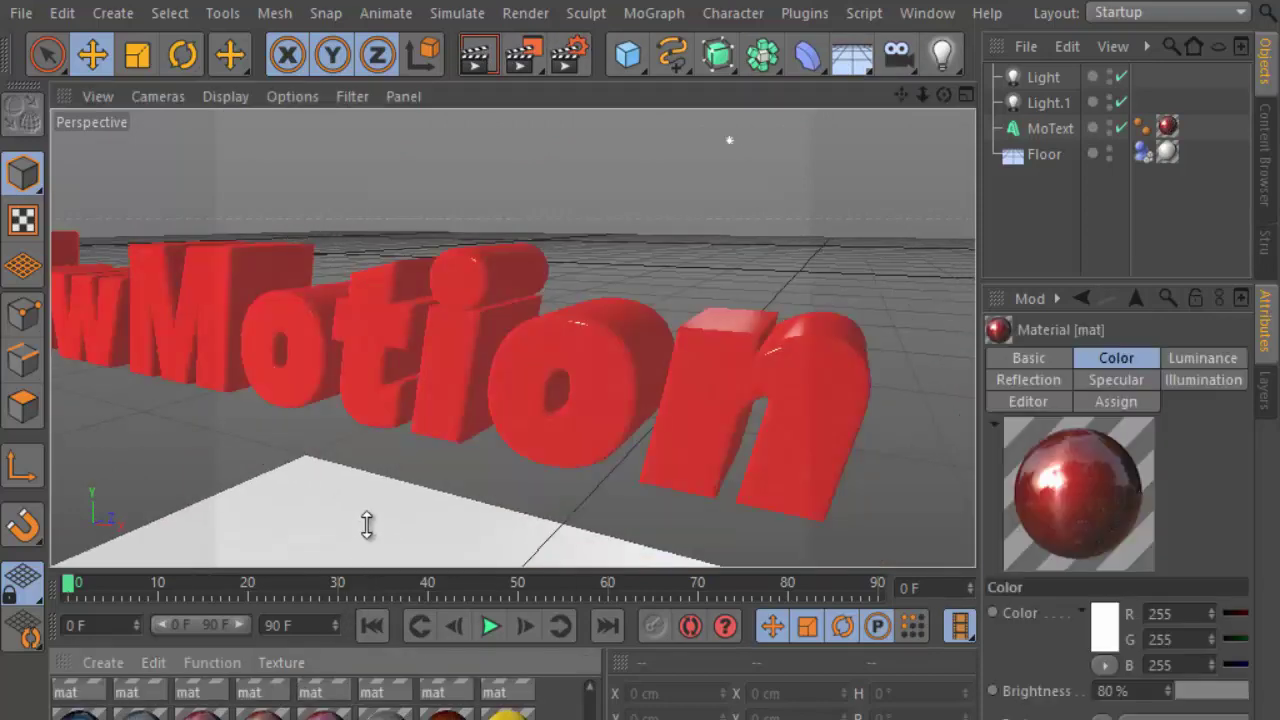
Enlarge the material list, reframe the text from a low front angle, and render the red letters.
left_click_drag(367, 525, 365, 400)
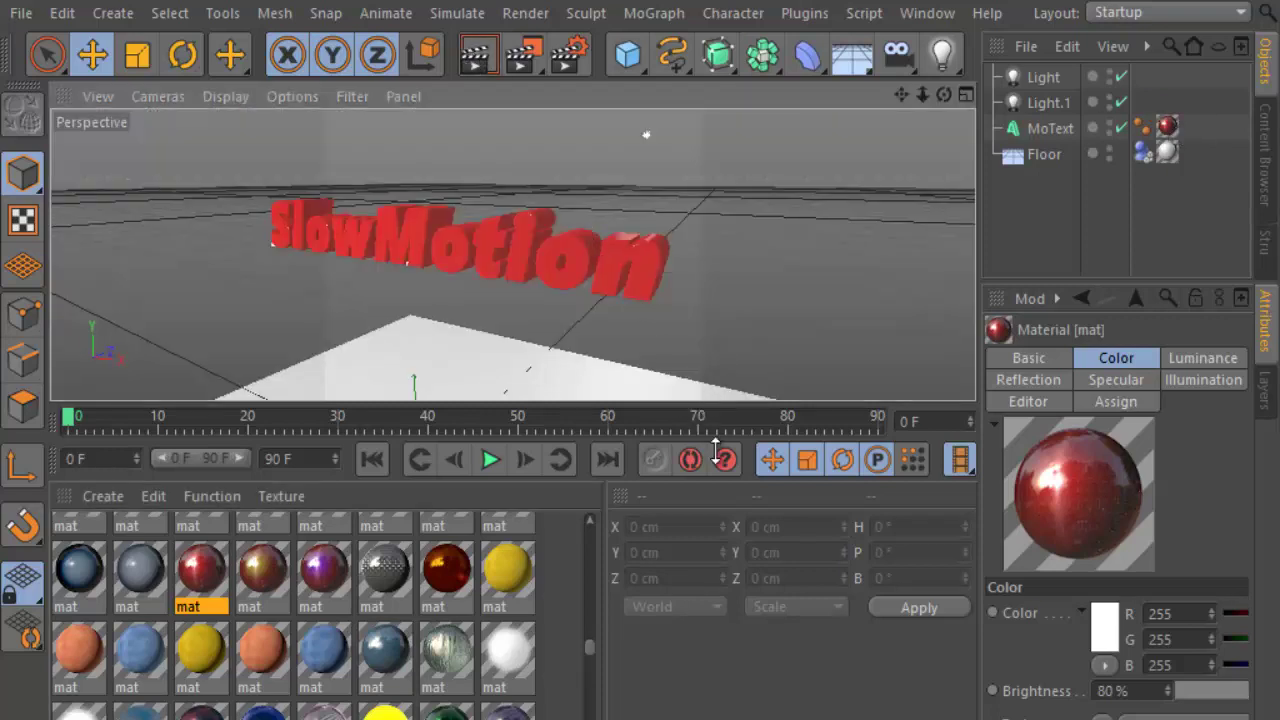
left_click_drag(696, 404, 700, 545)
mouse_move(938, 93)
left_mouse_down()
mouse_move(646, 444)
mouse_move(626, 306)
left_mouse_up()
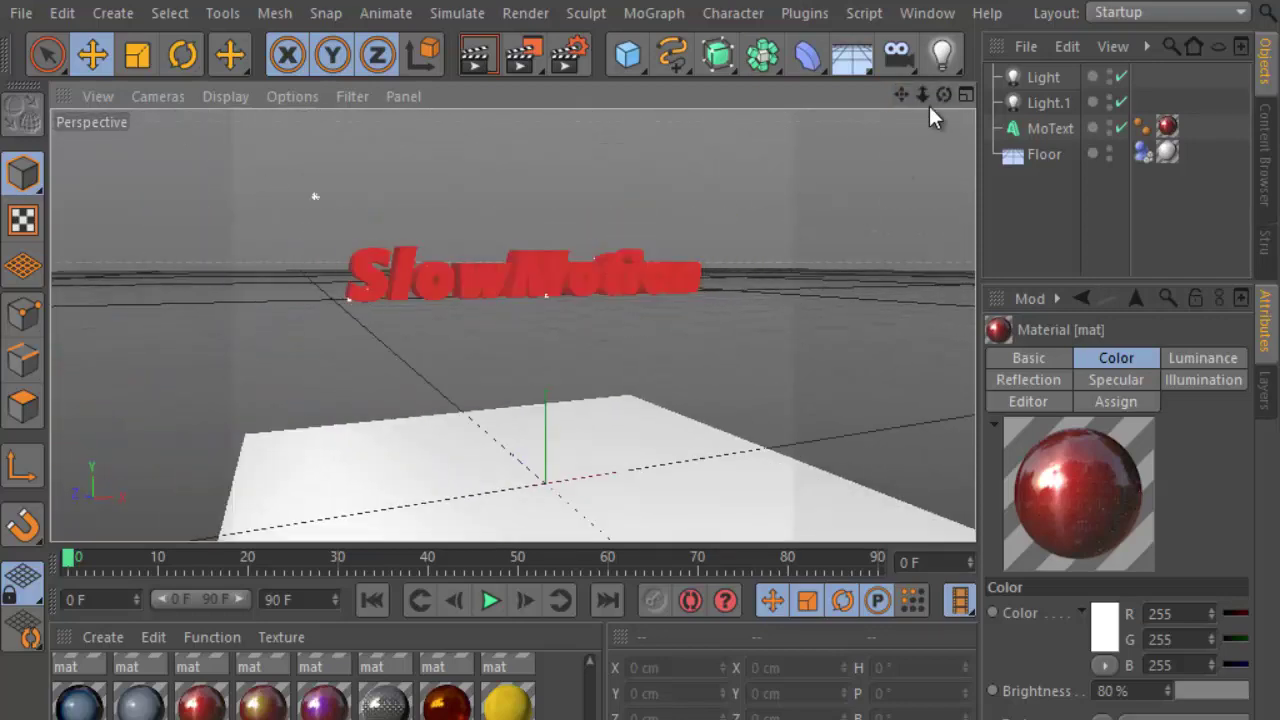
left_click_drag(929, 106, 640, 435)
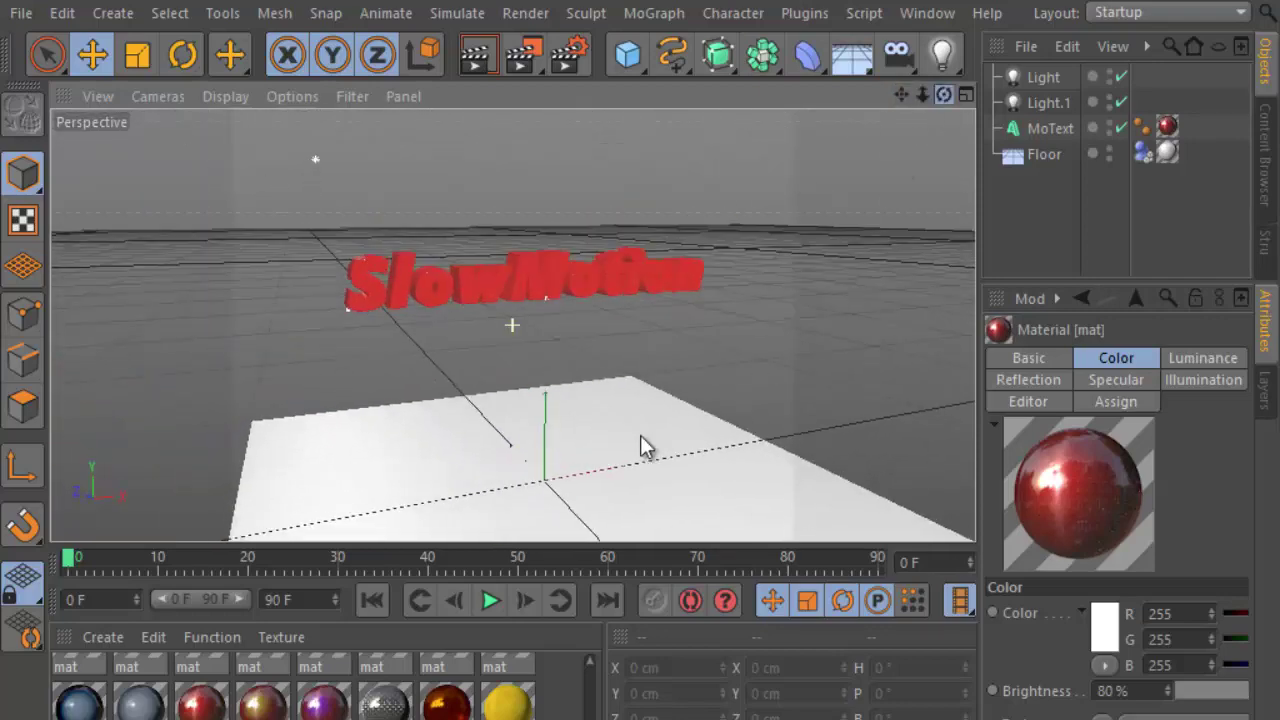
left_click(477, 57)
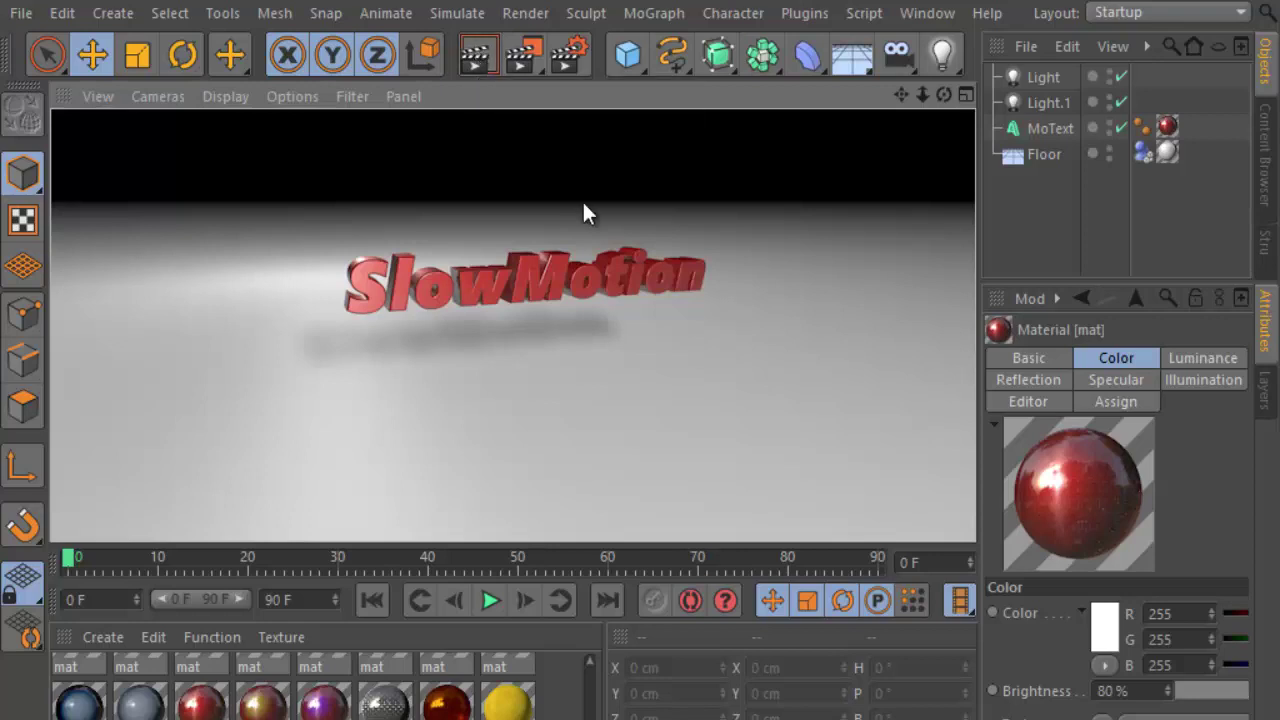
Make the MoText editable and expand its hierarchy down to the SlowMotion letters.
left_click(586, 286)
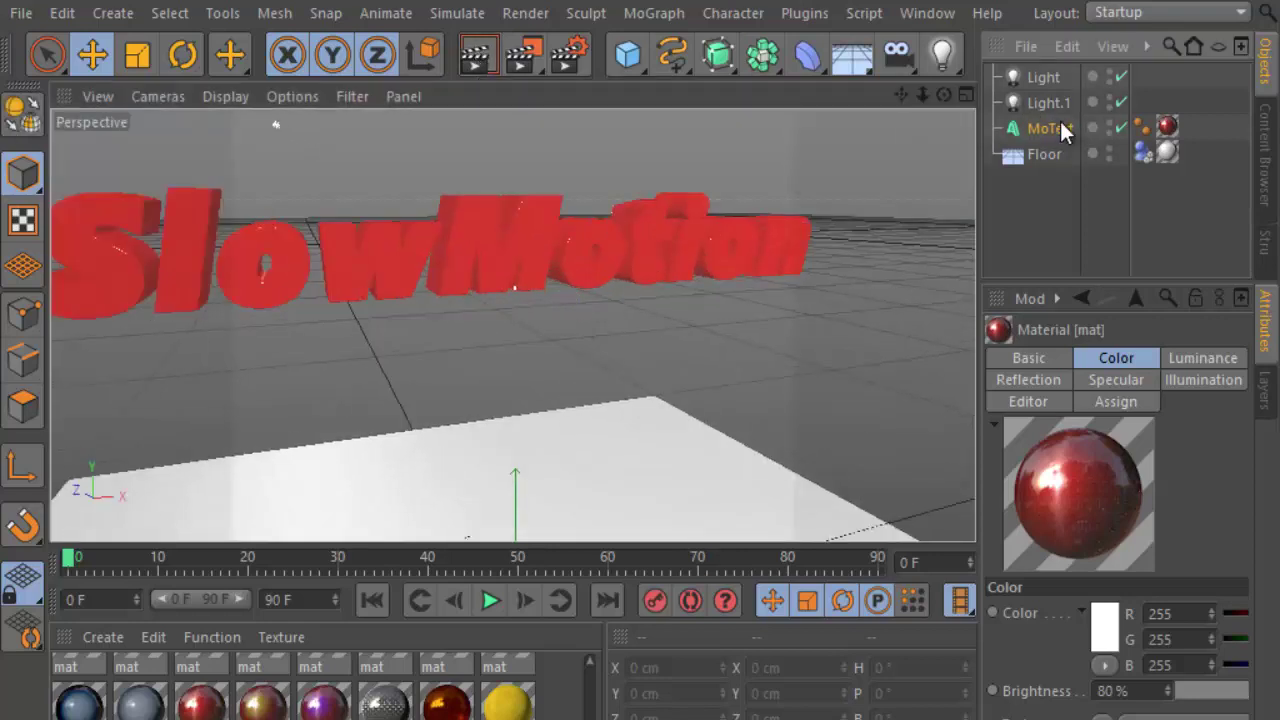
left_click(1046, 128)
left_click(12, 118)
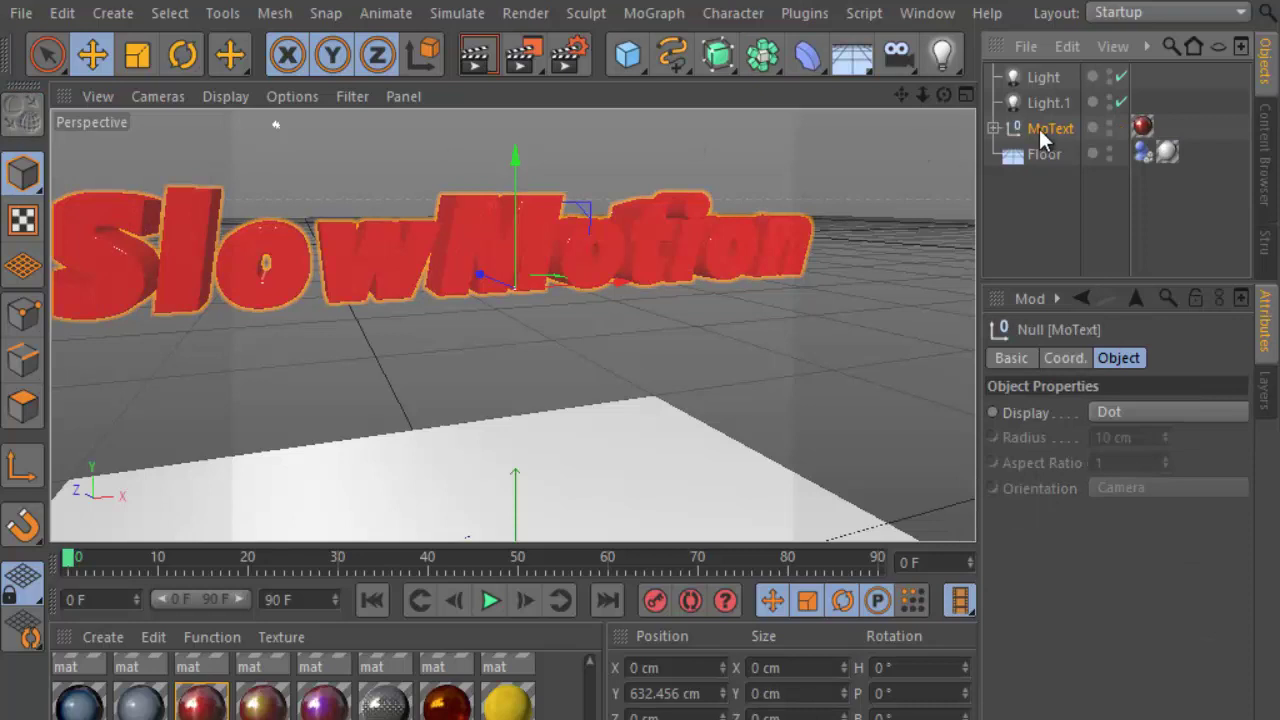
left_click(994, 127)
left_click(1008, 154)
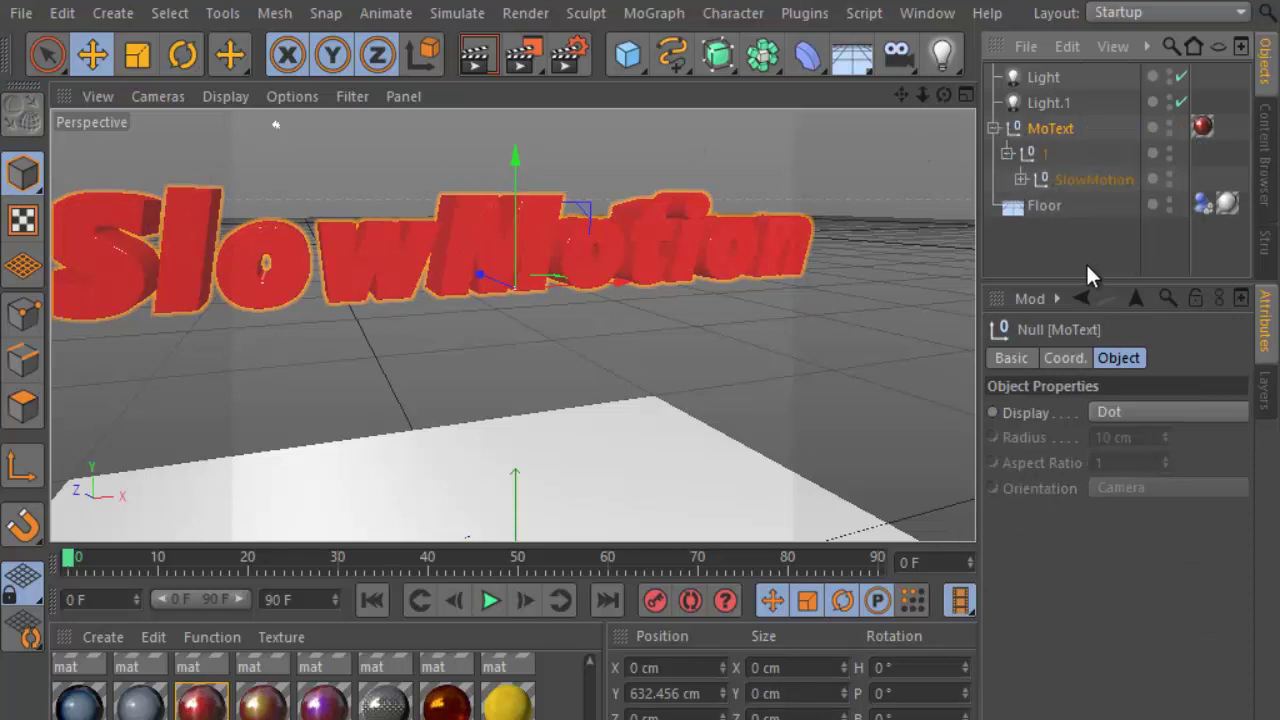
left_click_drag(1094, 283, 1094, 447)
left_click(1021, 179)
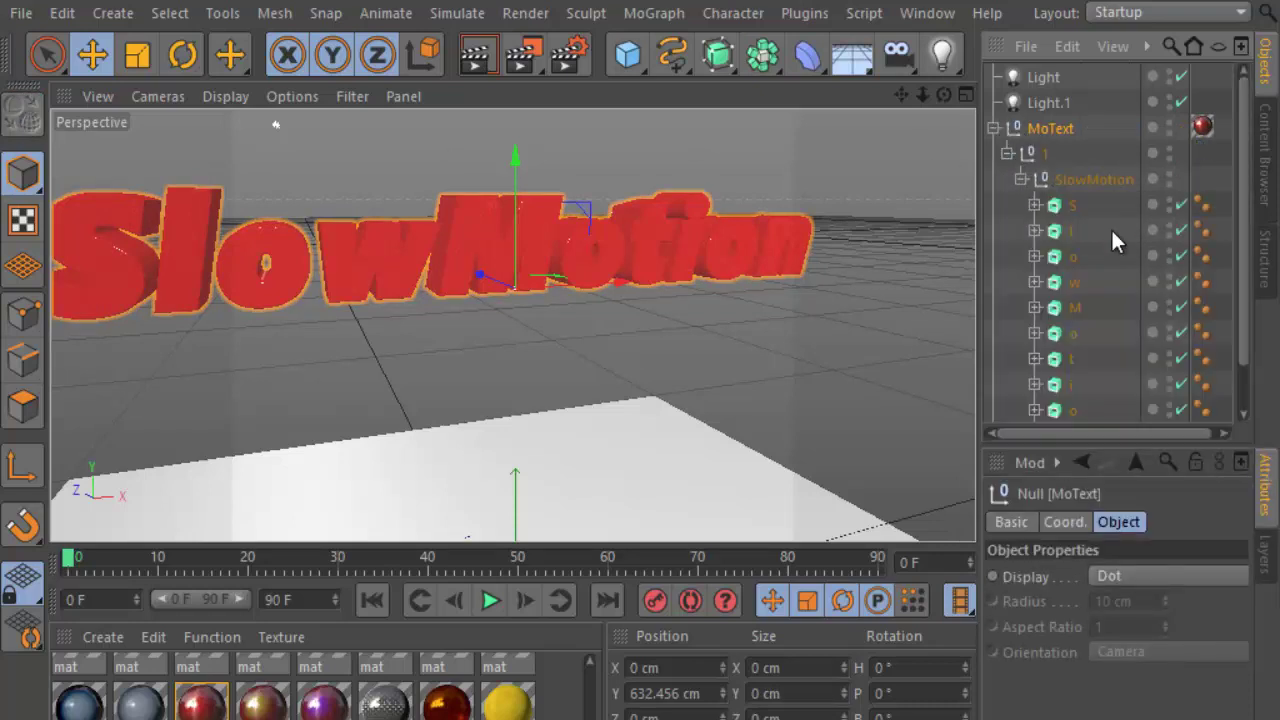
Select the ten letters S through n and move them to the top level.
left_click(1073, 206)
left_click_drag(1128, 478, 1128, 600)
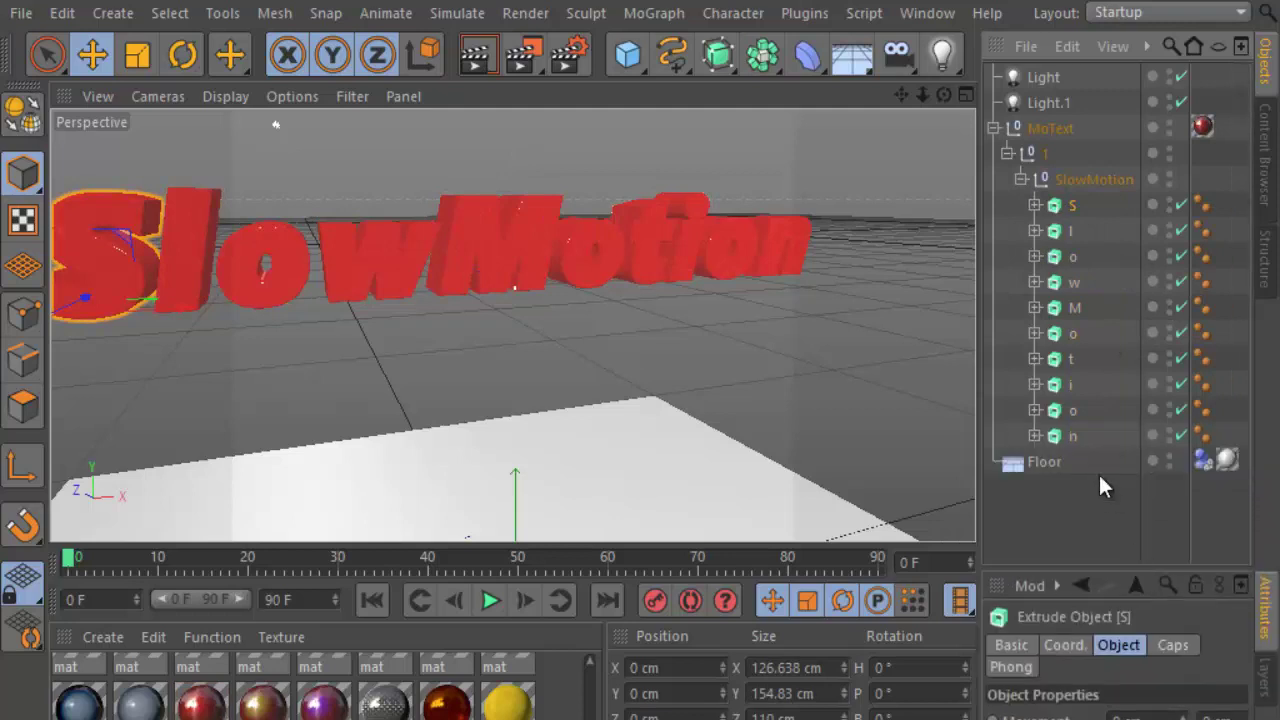
left_click(1073, 436, "shift")
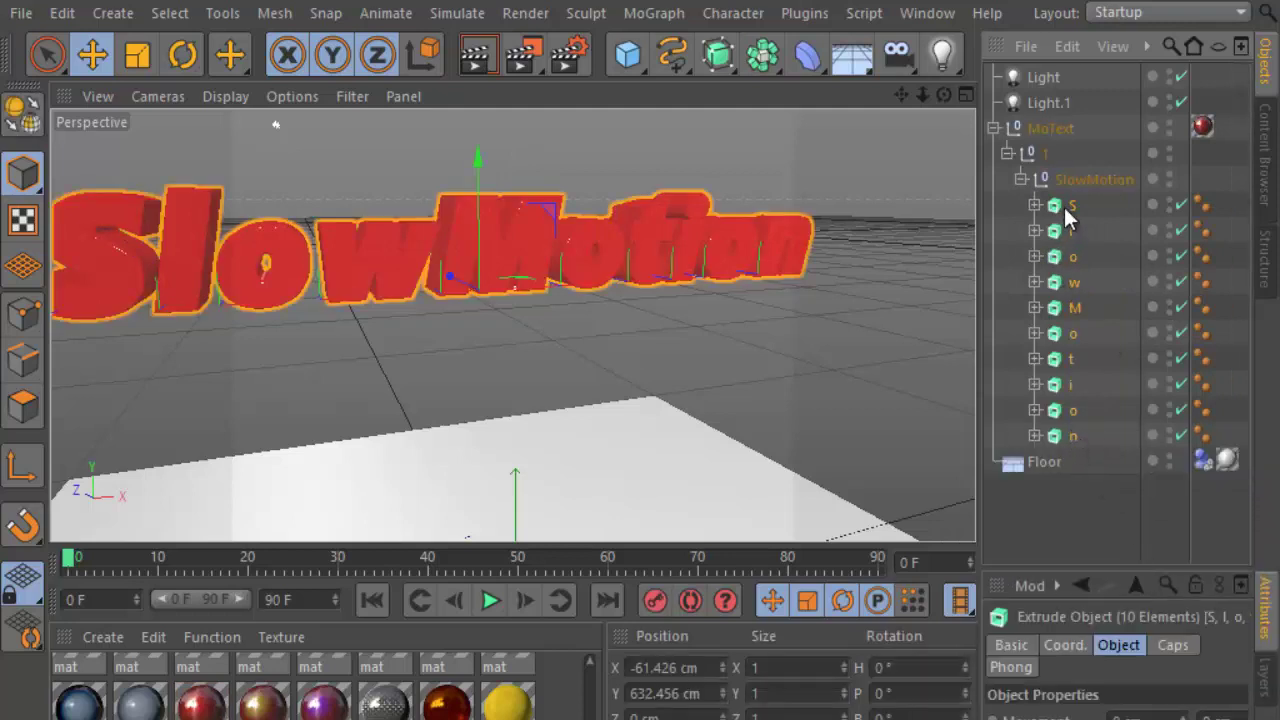
left_click(1065, 213)
left_click(1073, 436, "shift")
left_click(1073, 436)
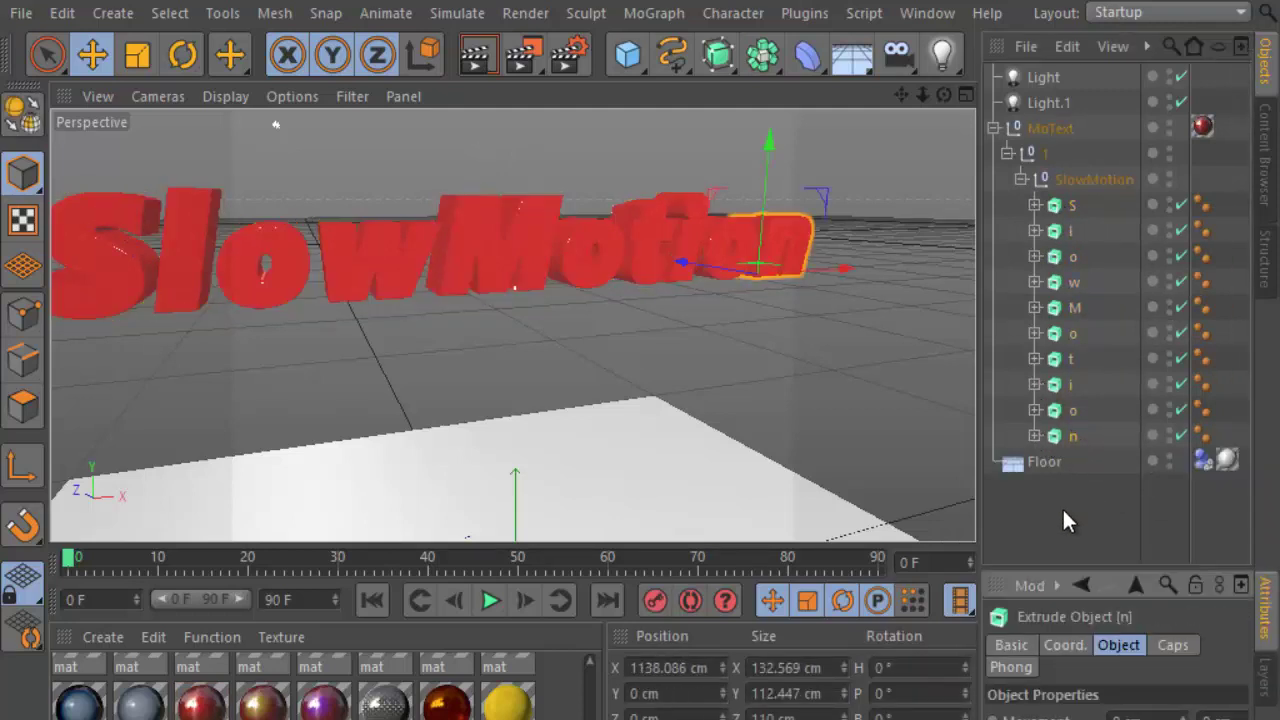
left_click(1055, 210)
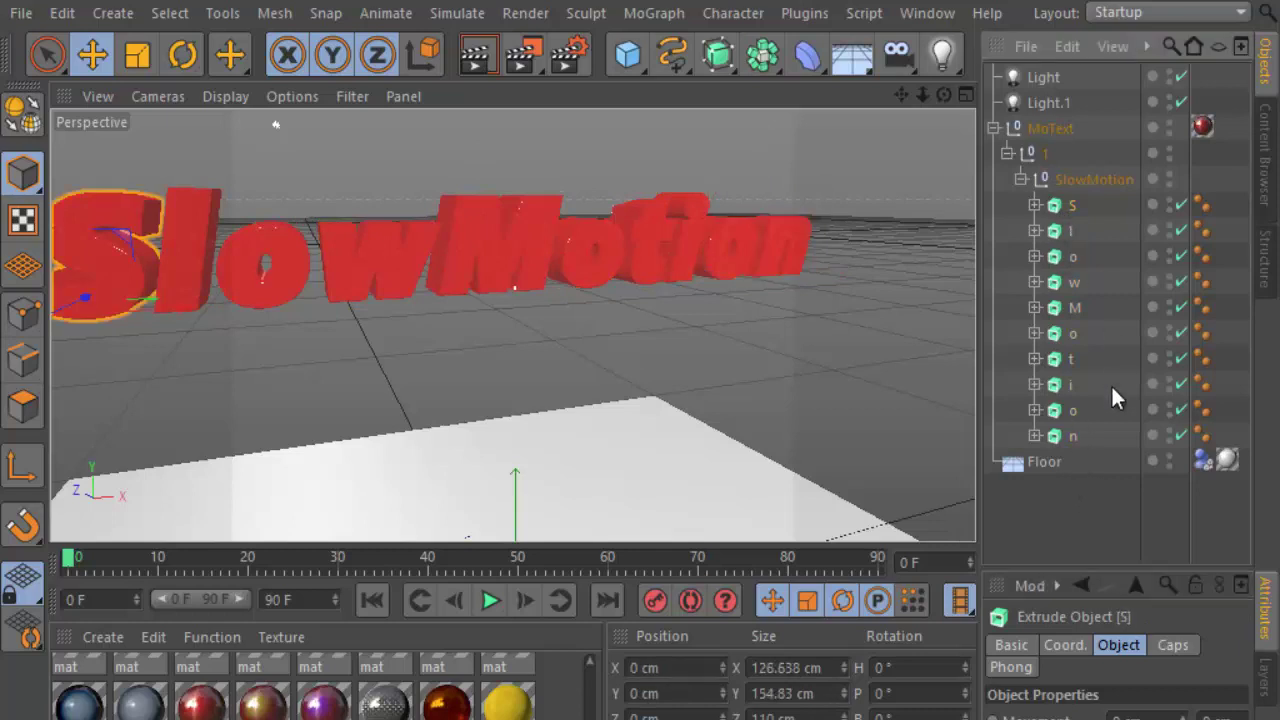
left_click(1060, 436, "shift")
left_click_drag(1077, 443, 1071, 475)
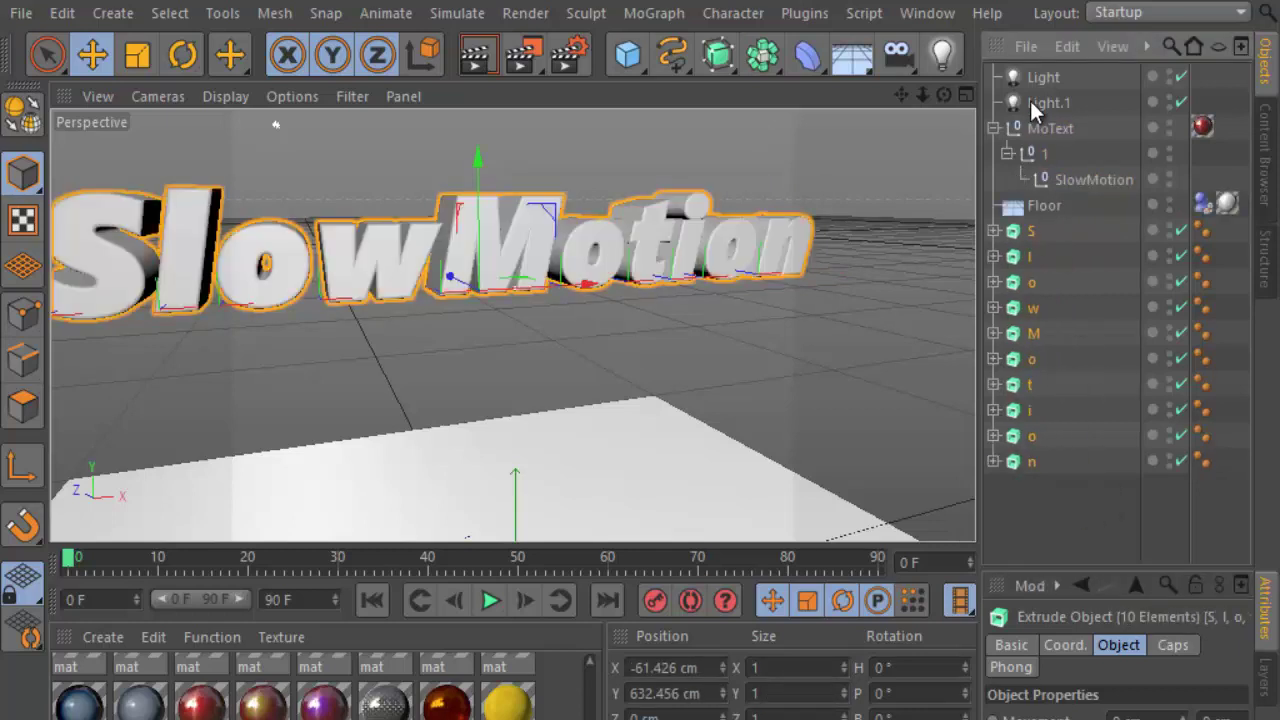
Delete the empty MoText group and convert the ten letters to polygon objects.
left_click(1043, 138)
key("Delete")
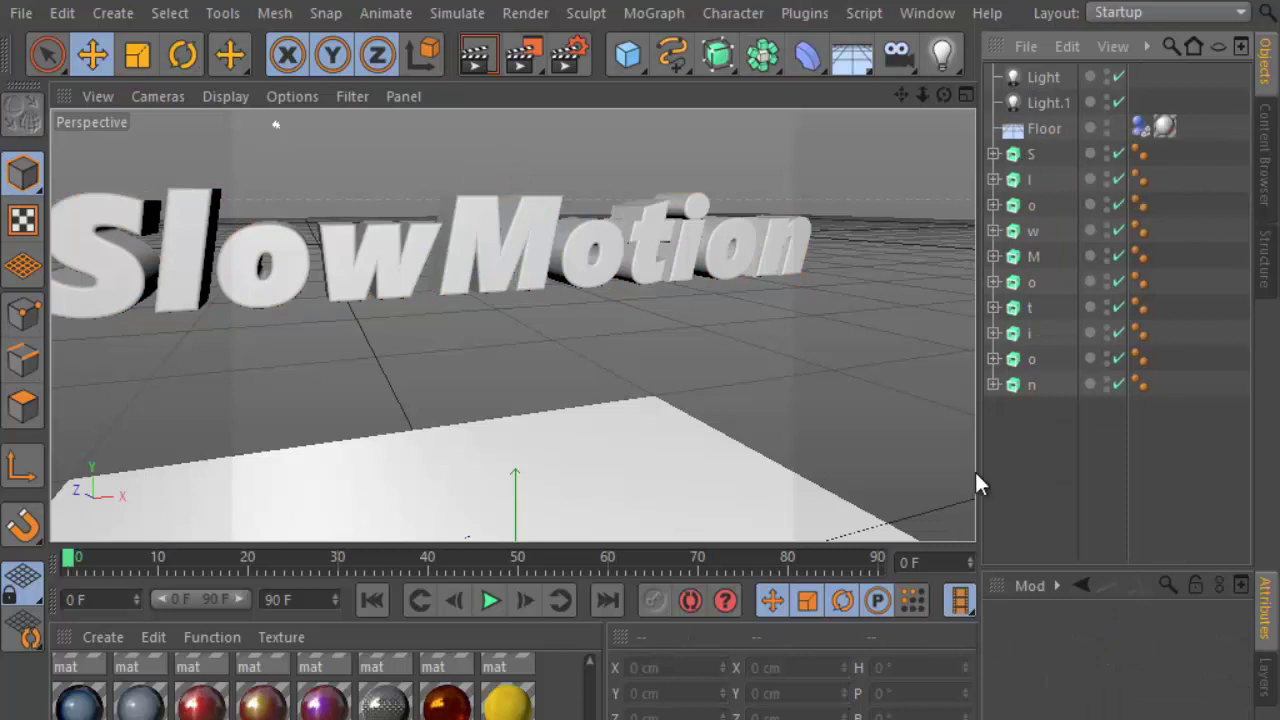
left_click_drag(1035, 469, 985, 152)
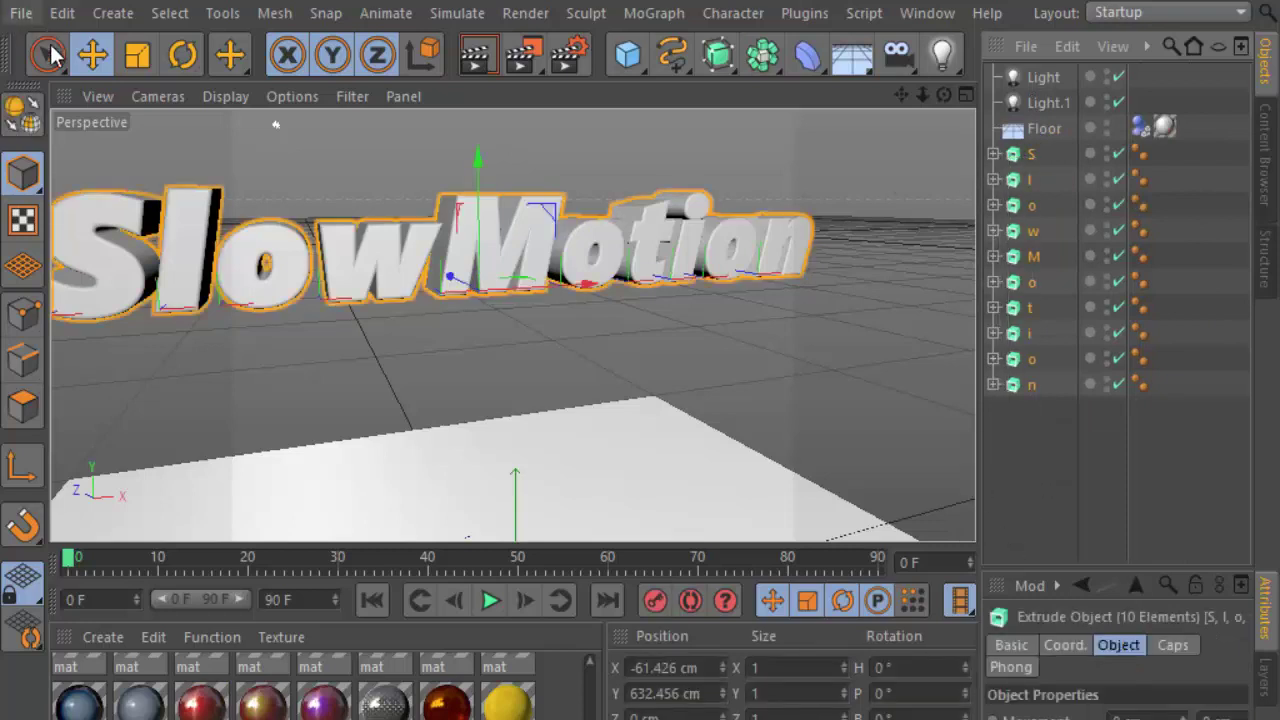
key("c")
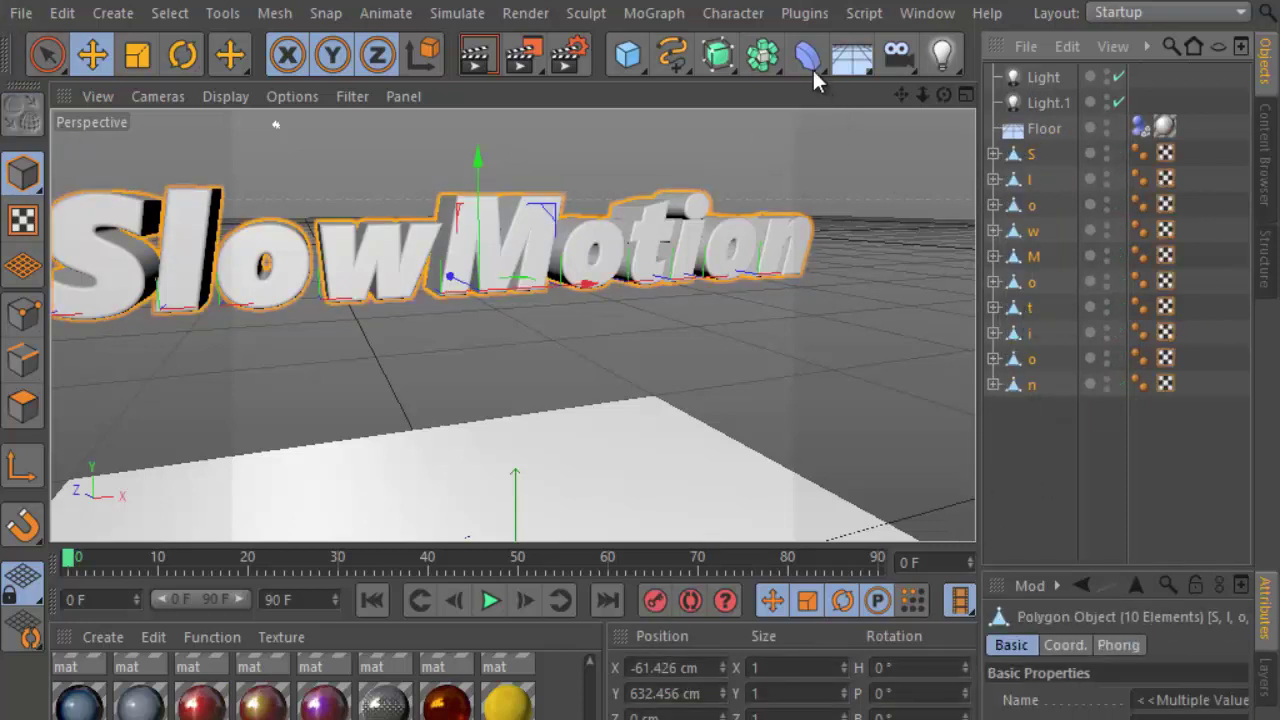
Enlarge the Material Manager to show more material swatches.
left_click(994, 156)
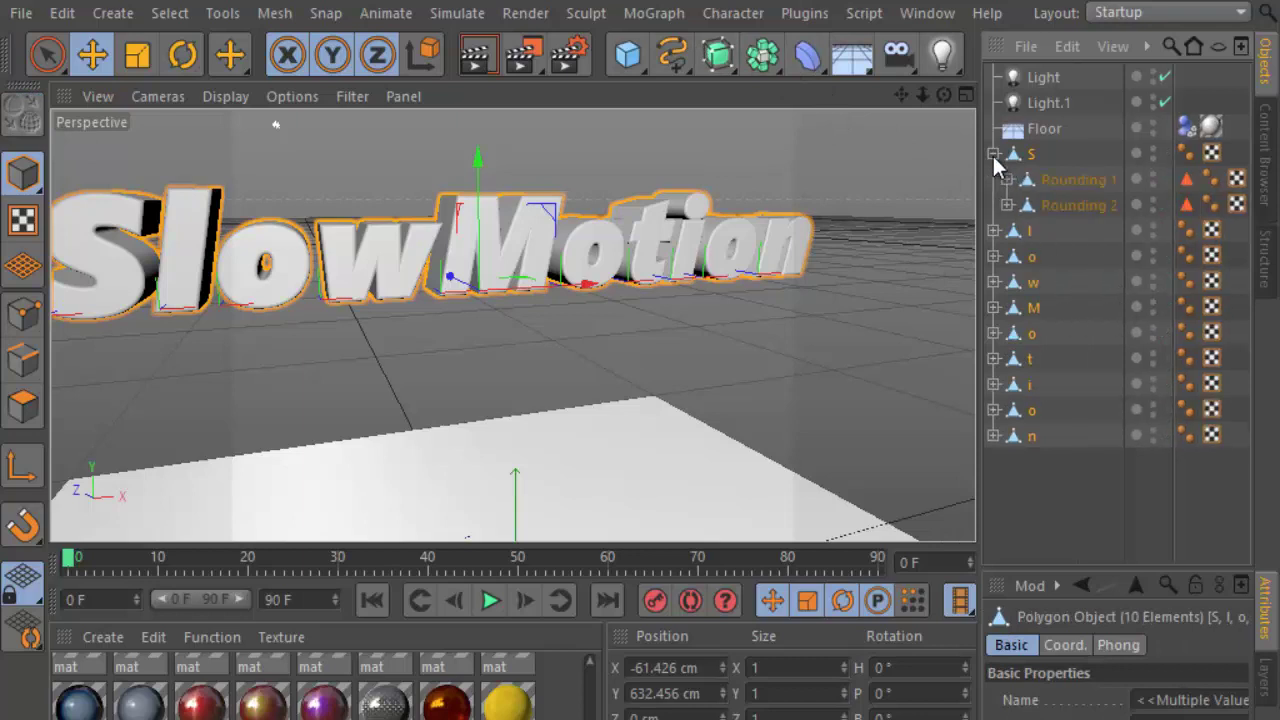
left_click(994, 156)
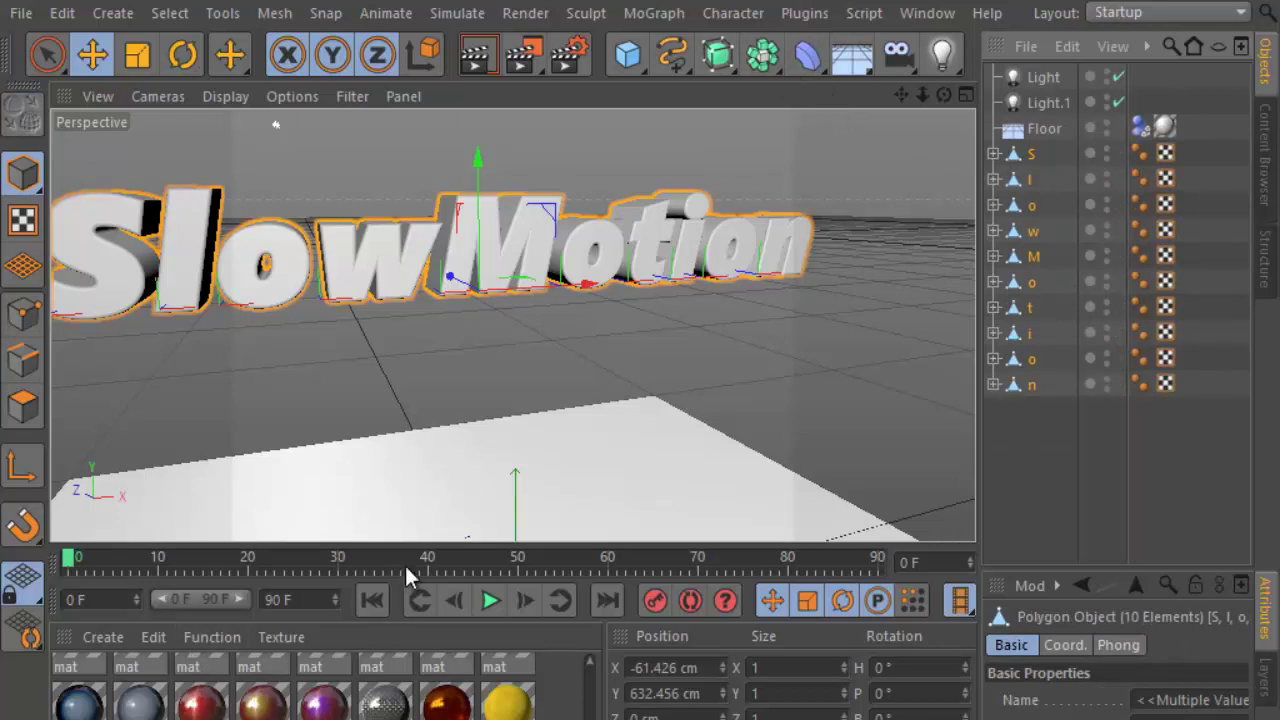
left_click_drag(418, 545, 434, 433)
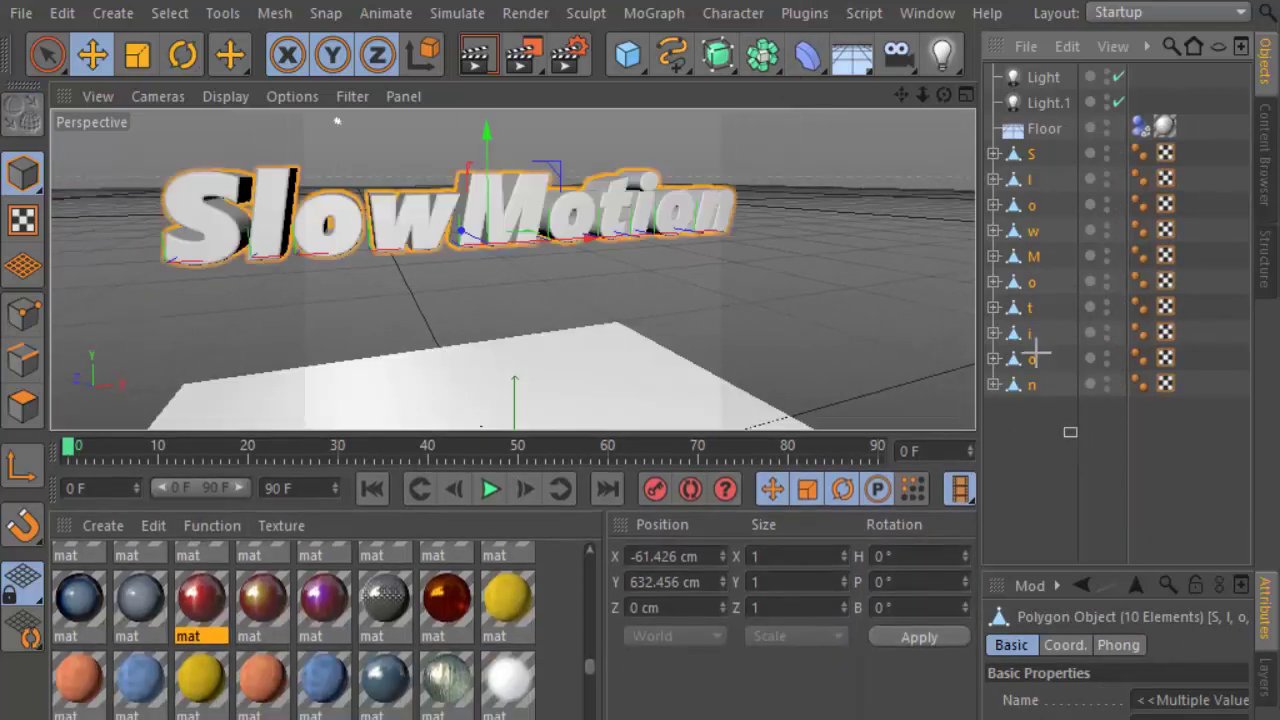
Apply the red material to the letter o, undo it, and deselect the letters.
mouse_move(201, 596)
left_mouse_down()
mouse_move(351, 268)
mouse_move(405, 230)
left_mouse_up()
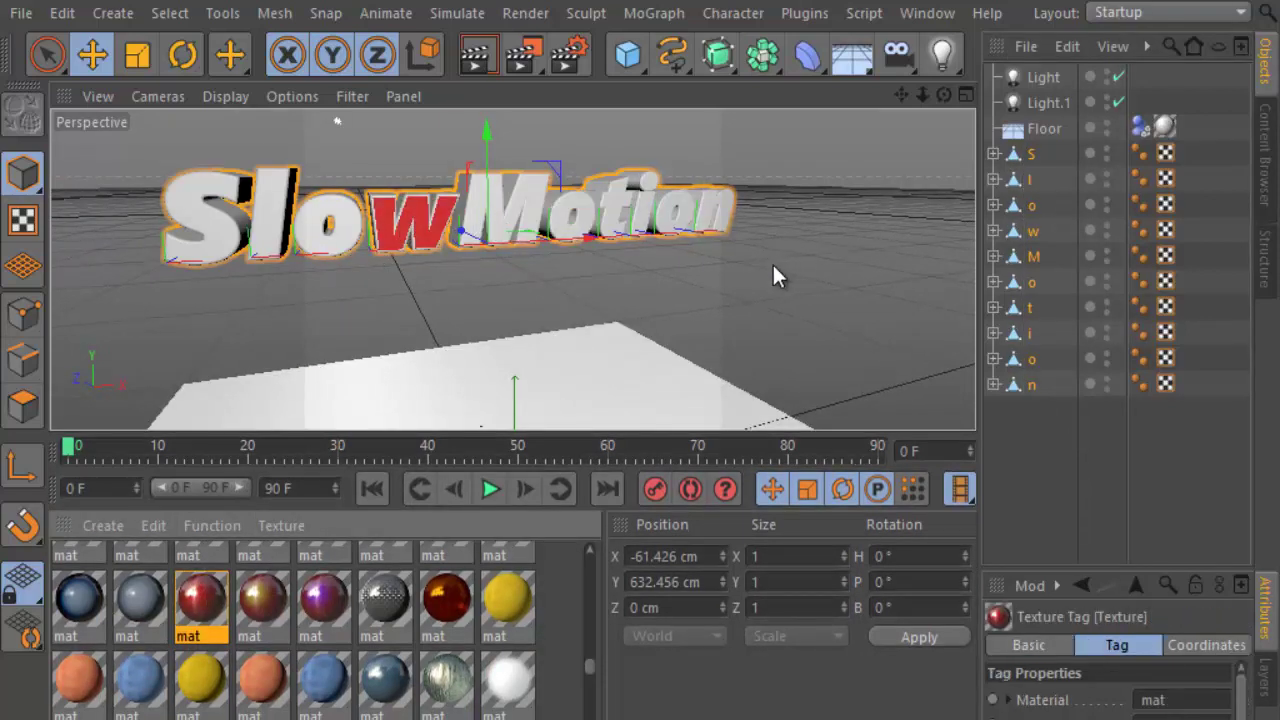
left_click_drag(201, 596, 1045, 207)
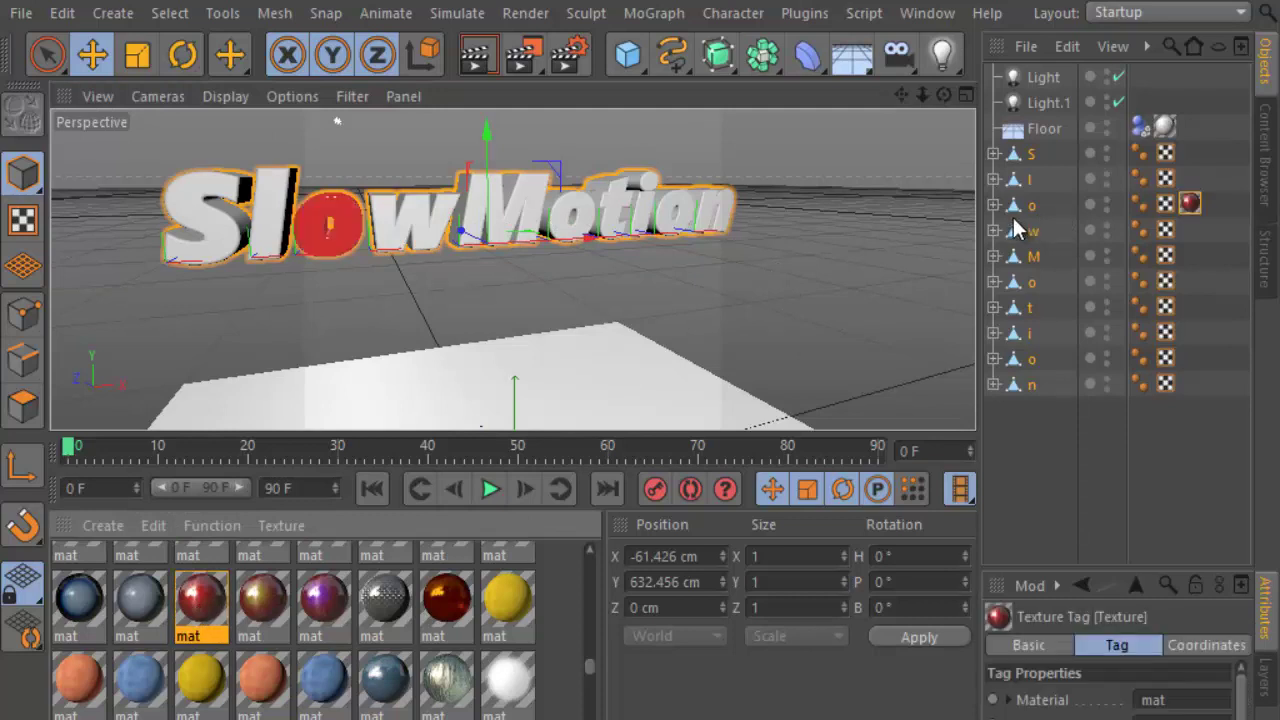
key("ctrl+z")
left_click(1028, 156)
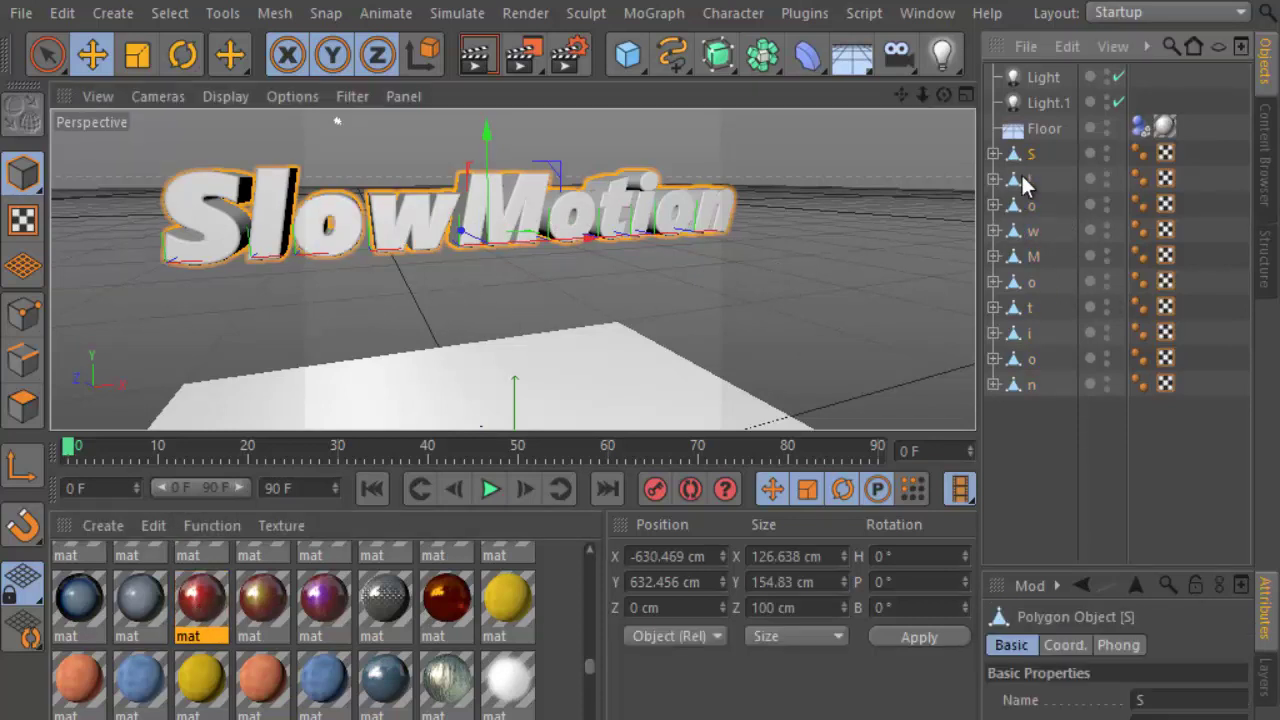
left_click_drag(1098, 412, 1050, 143)
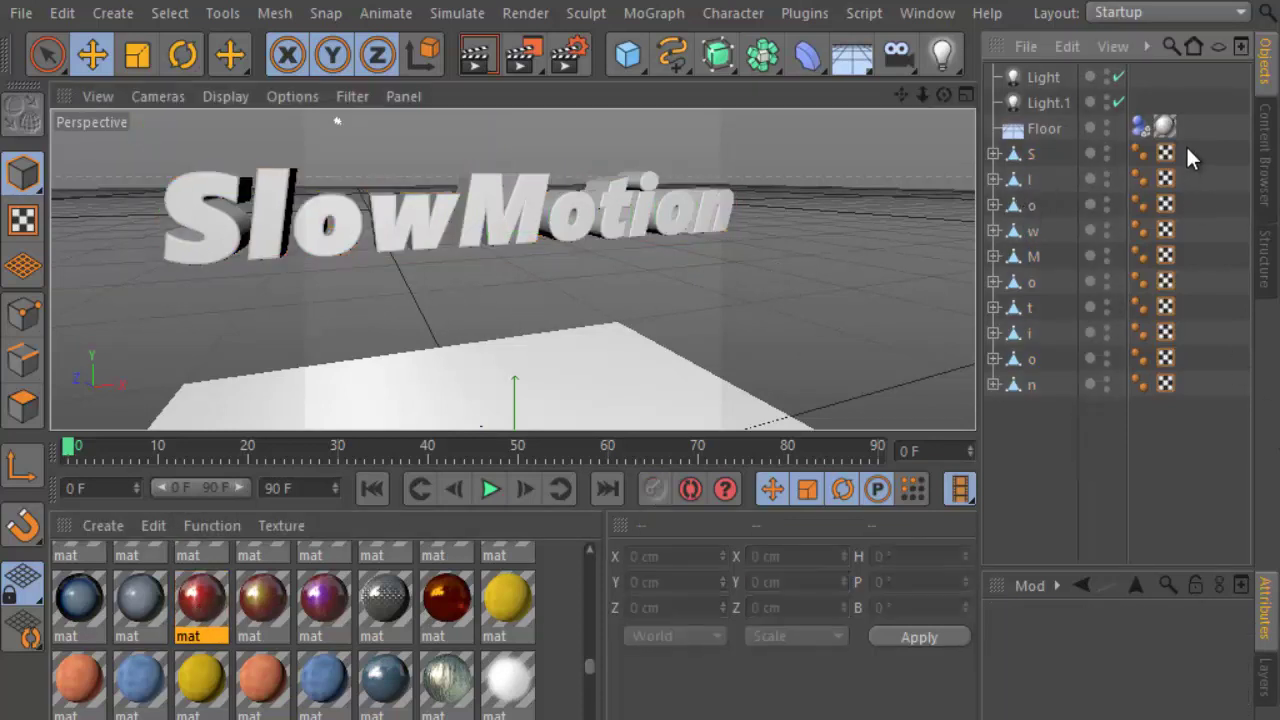
Apply the red glossy material to all ten SlowMotion letters at once.
left_click_drag(1190, 150, 1128, 400)
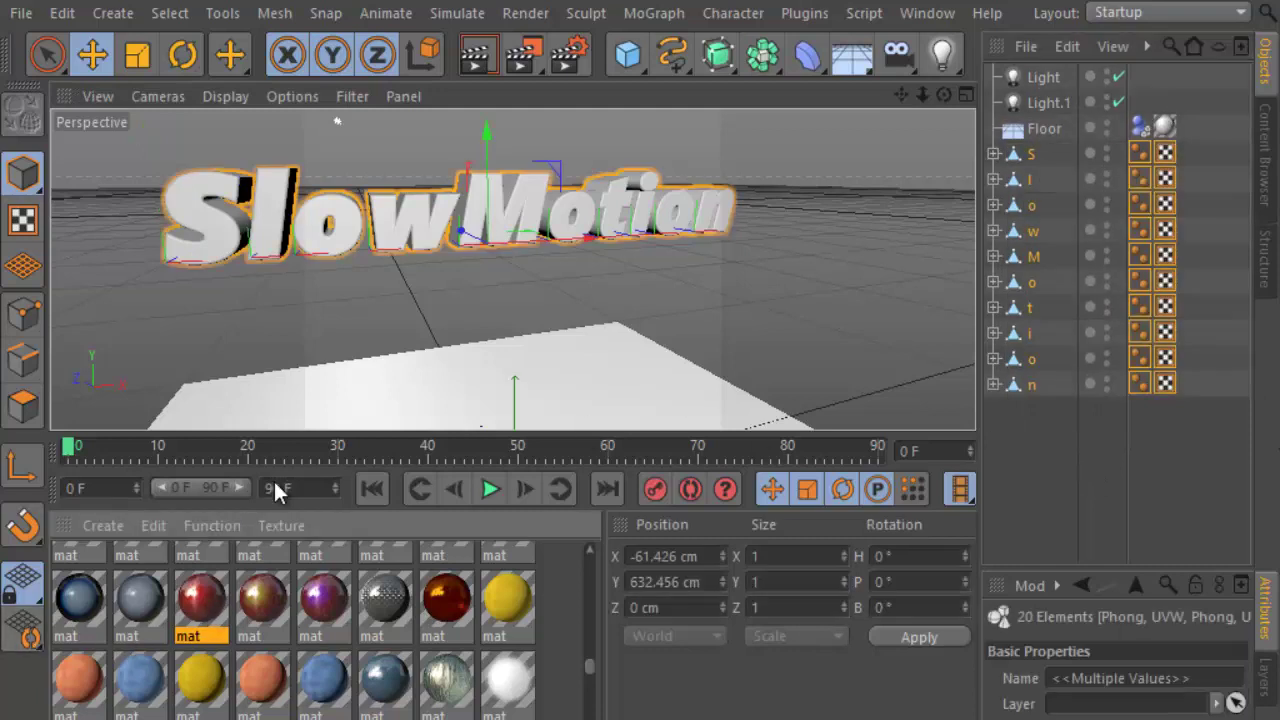
left_click_drag(278, 492, 390, 243)
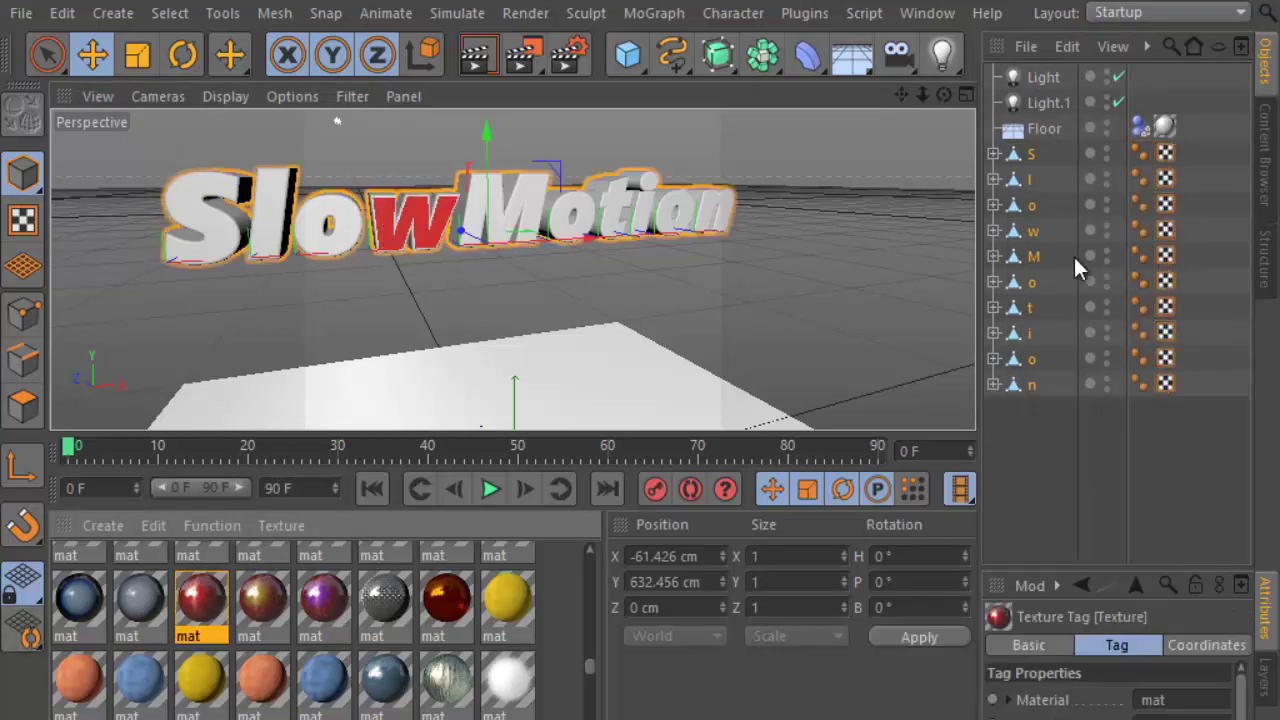
key("ctrl+z")
left_click_drag(200, 595, 1020, 153)
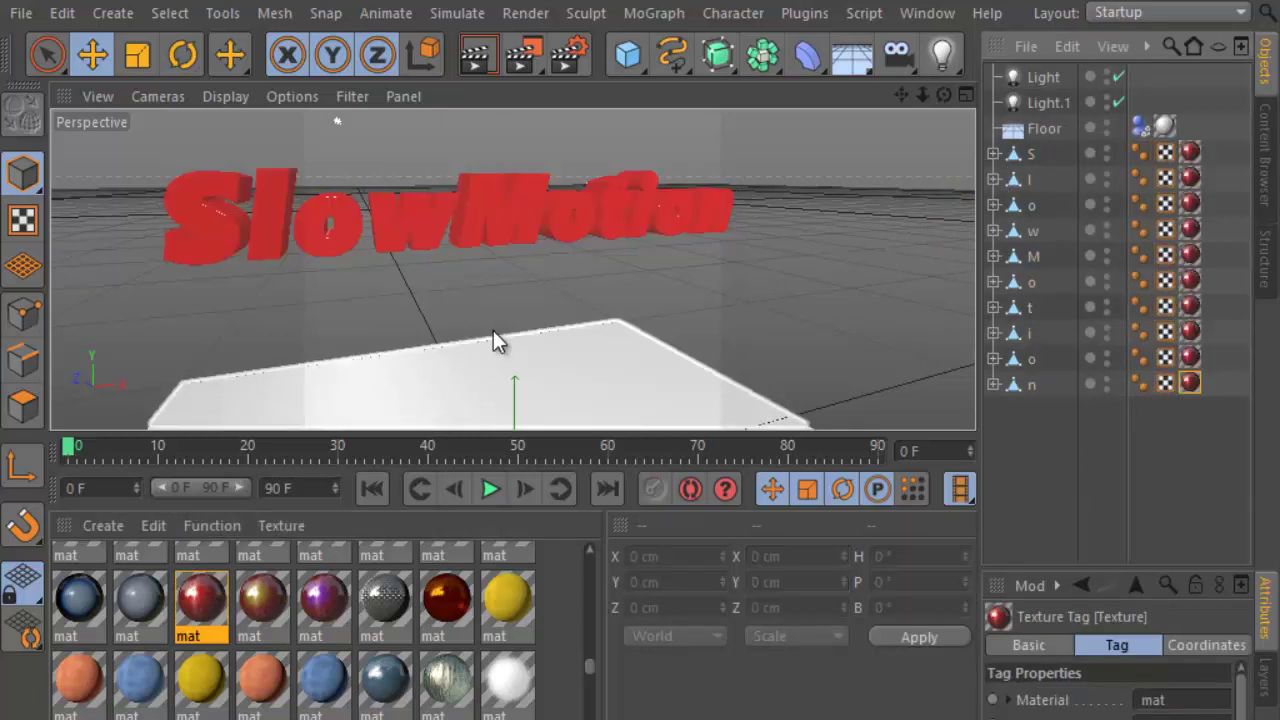
Set all ten red material tags to Cubic projection with Seamless enabled.
left_click(1190, 152)
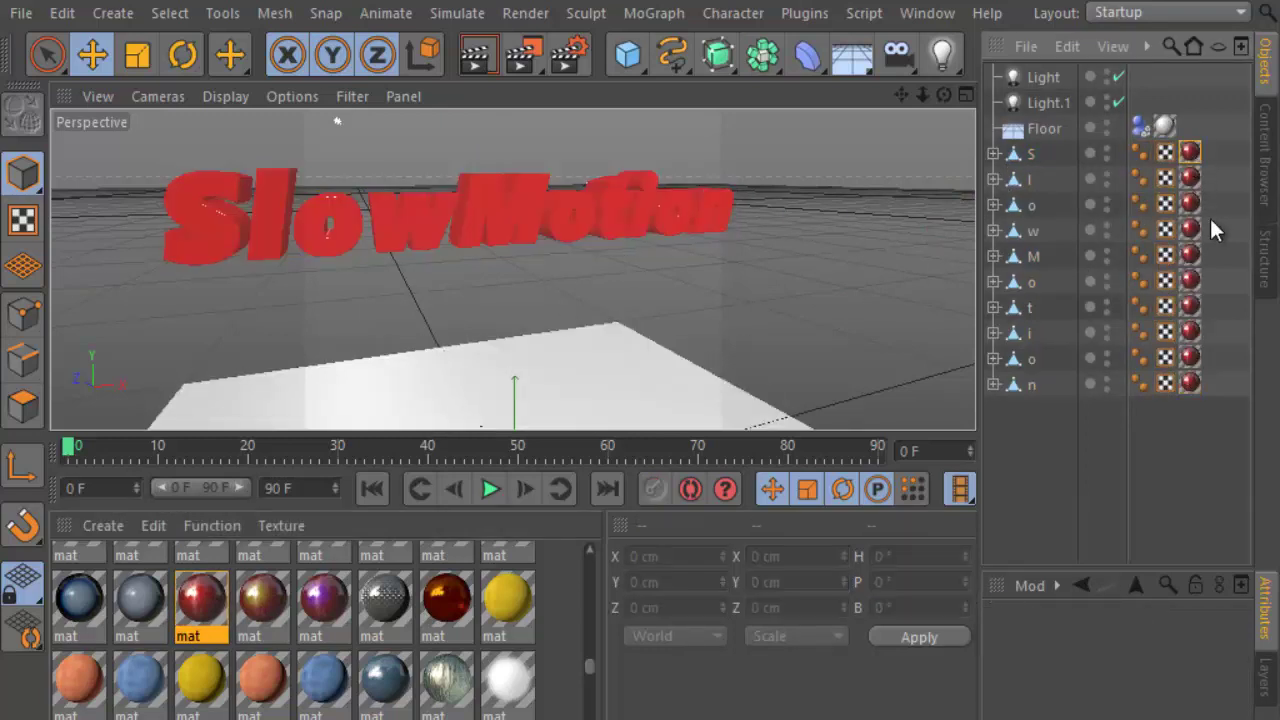
left_click(1190, 382, "shift")
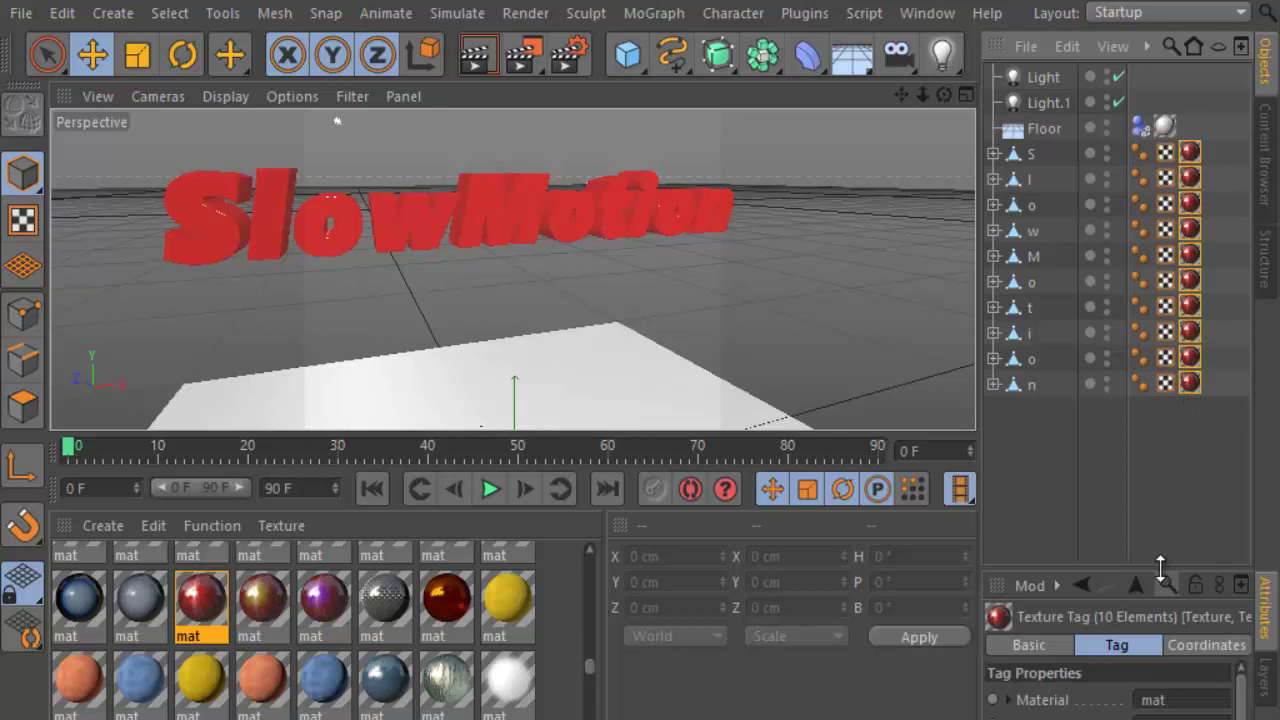
left_click_drag(1160, 567, 1164, 280)
left_click(1190, 461)
left_click(1117, 564)
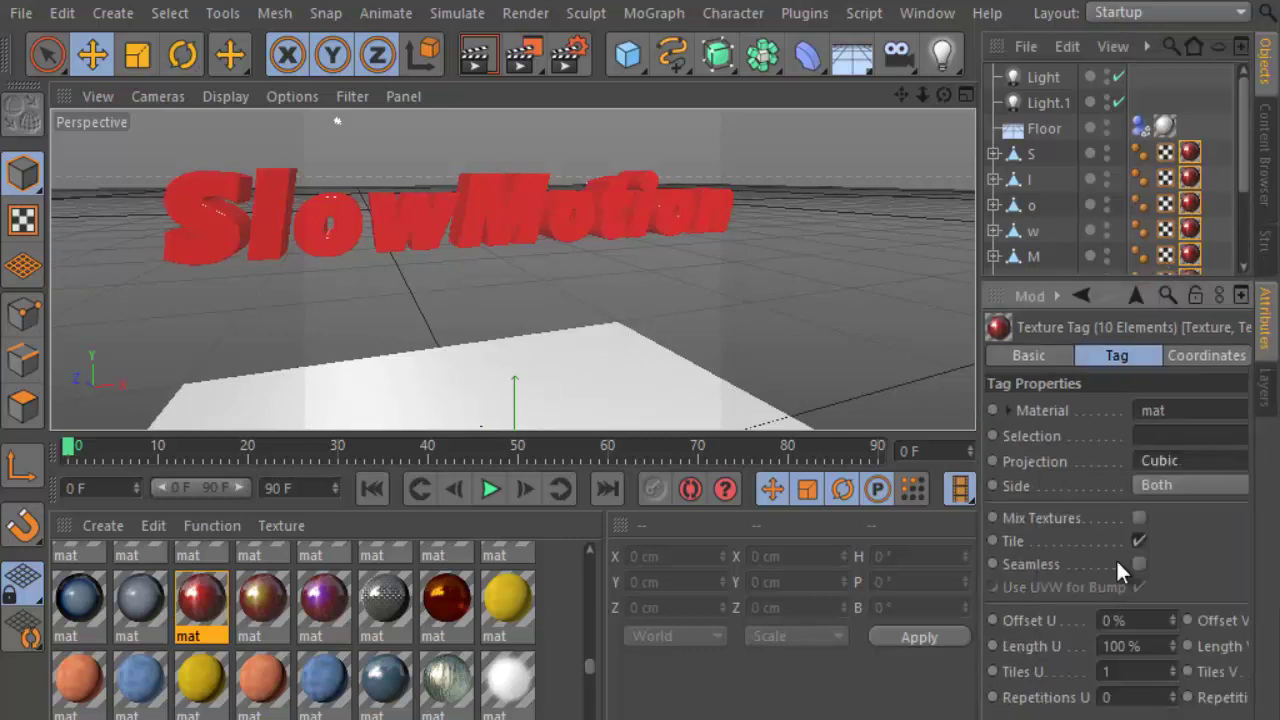
left_click(1140, 566)
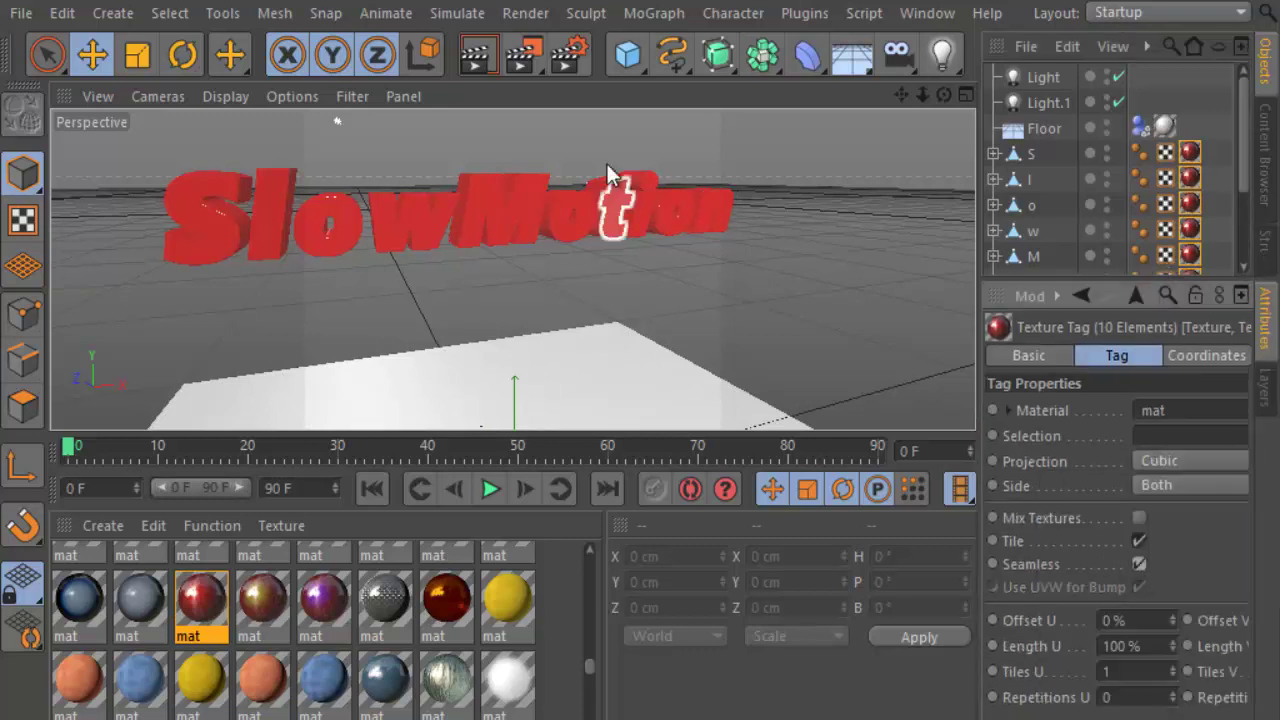
Render a preview of the current view and enlarge the viewport.
left_click(476, 60)
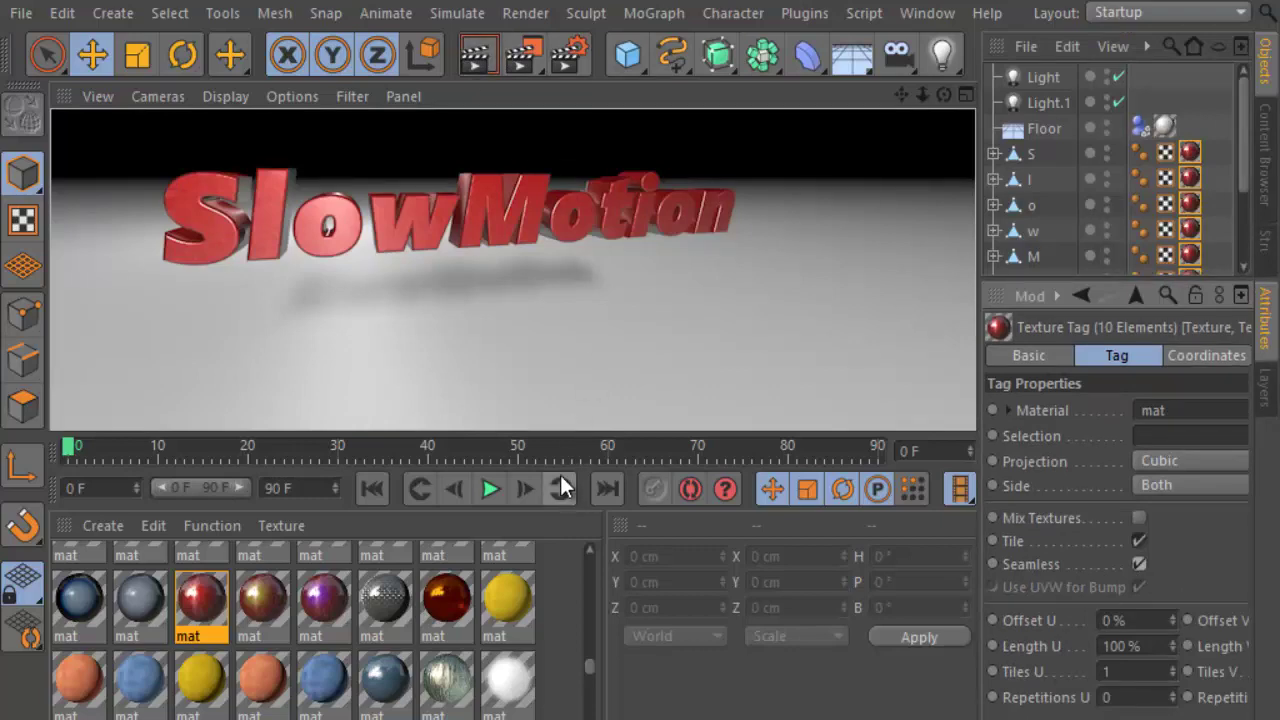
left_click_drag(594, 433, 594, 570)
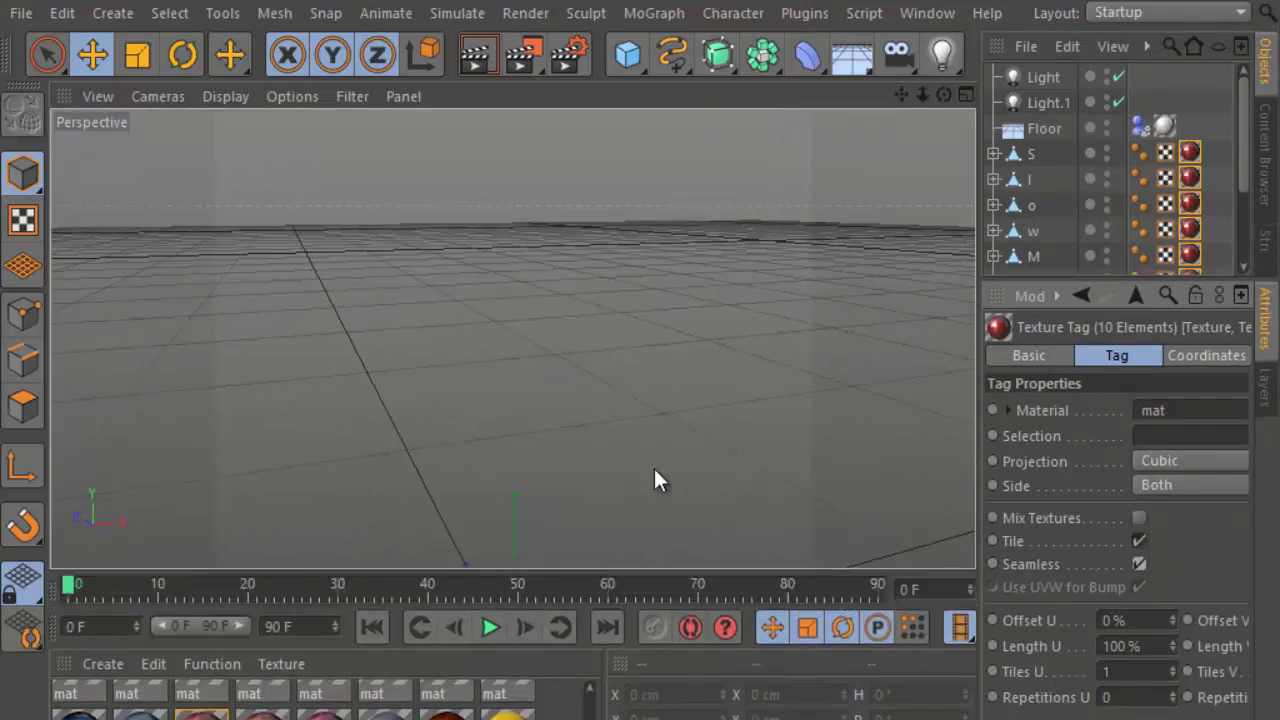
left_click_drag(943, 94, 642, 450)
In Render Settings, set the saved output format to QuickTime Movie.
key("ctrl+b")
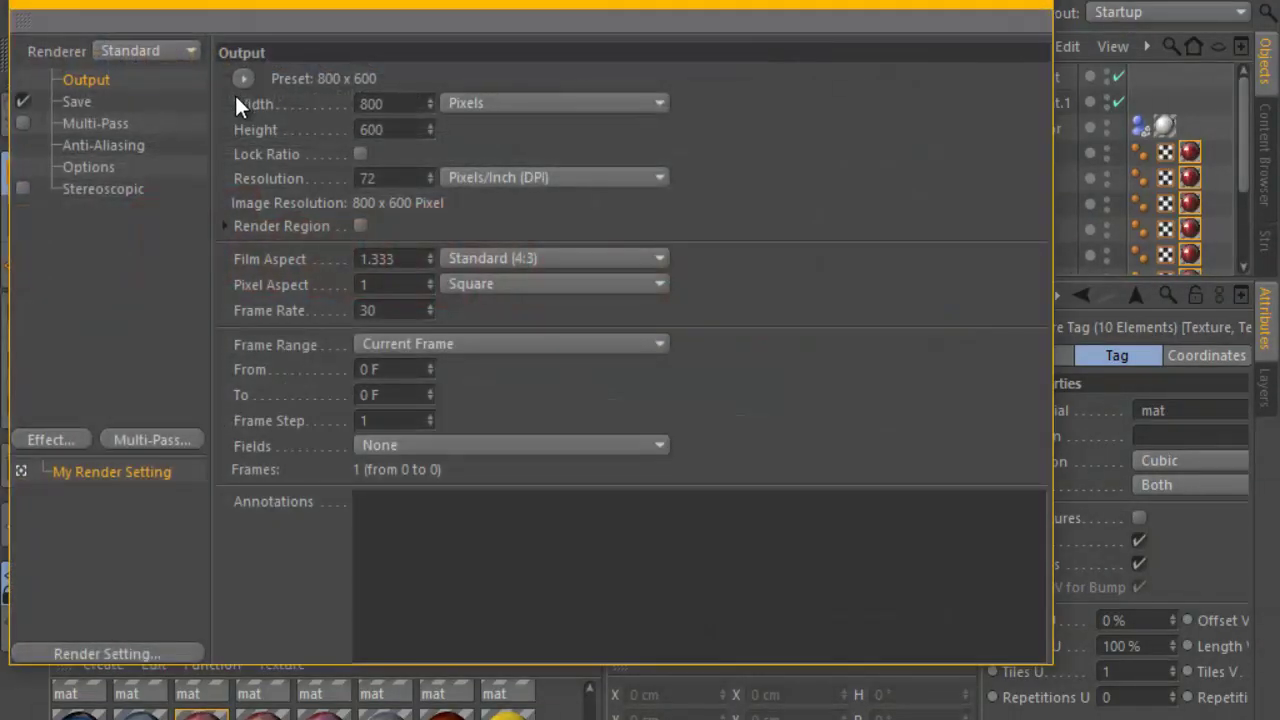
left_click(183, 108)
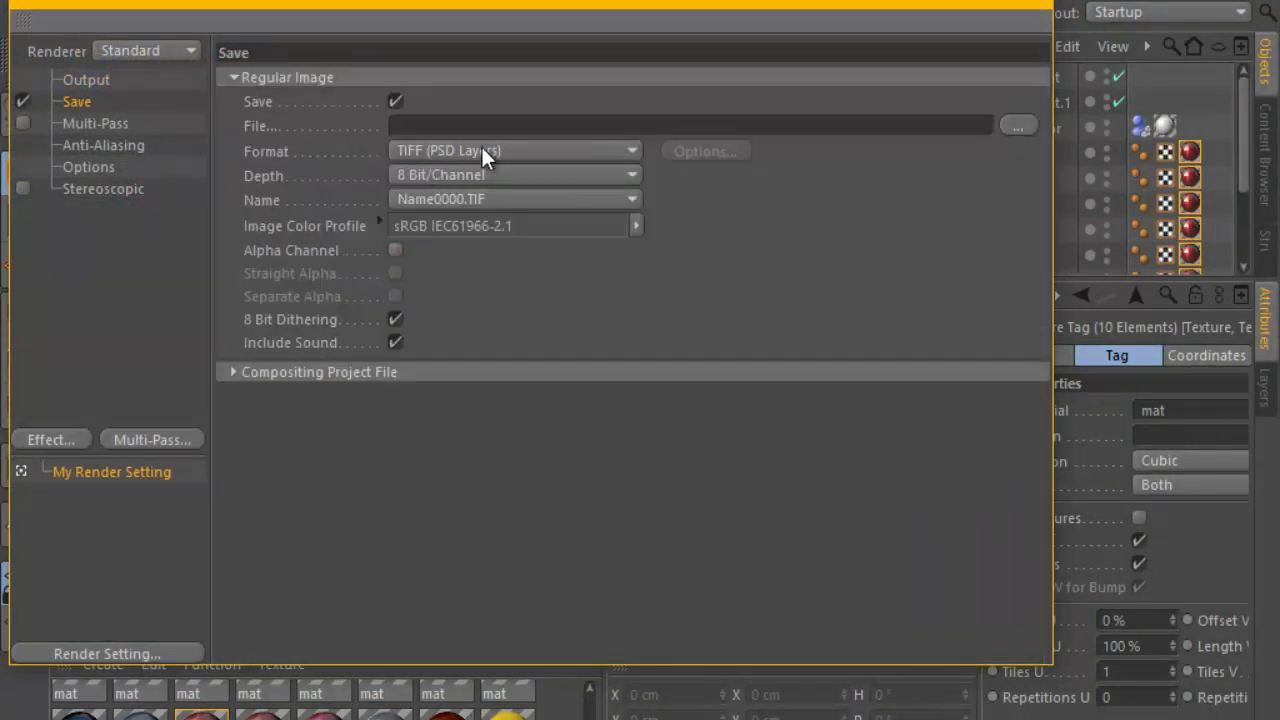
left_click(510, 150)
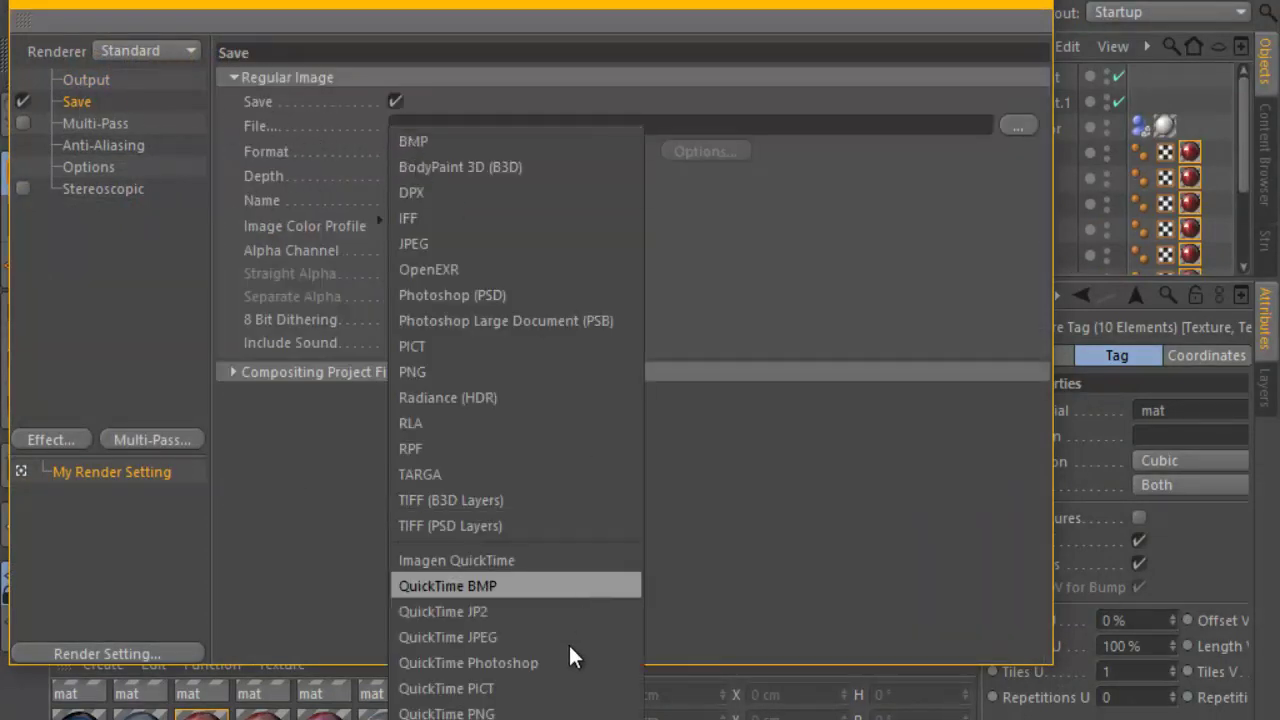
left_click(500, 712)
Apply the HDV/HDTV 720 25 preset with a 30 fps frame rate and All Frames range.
left_click(100, 82)
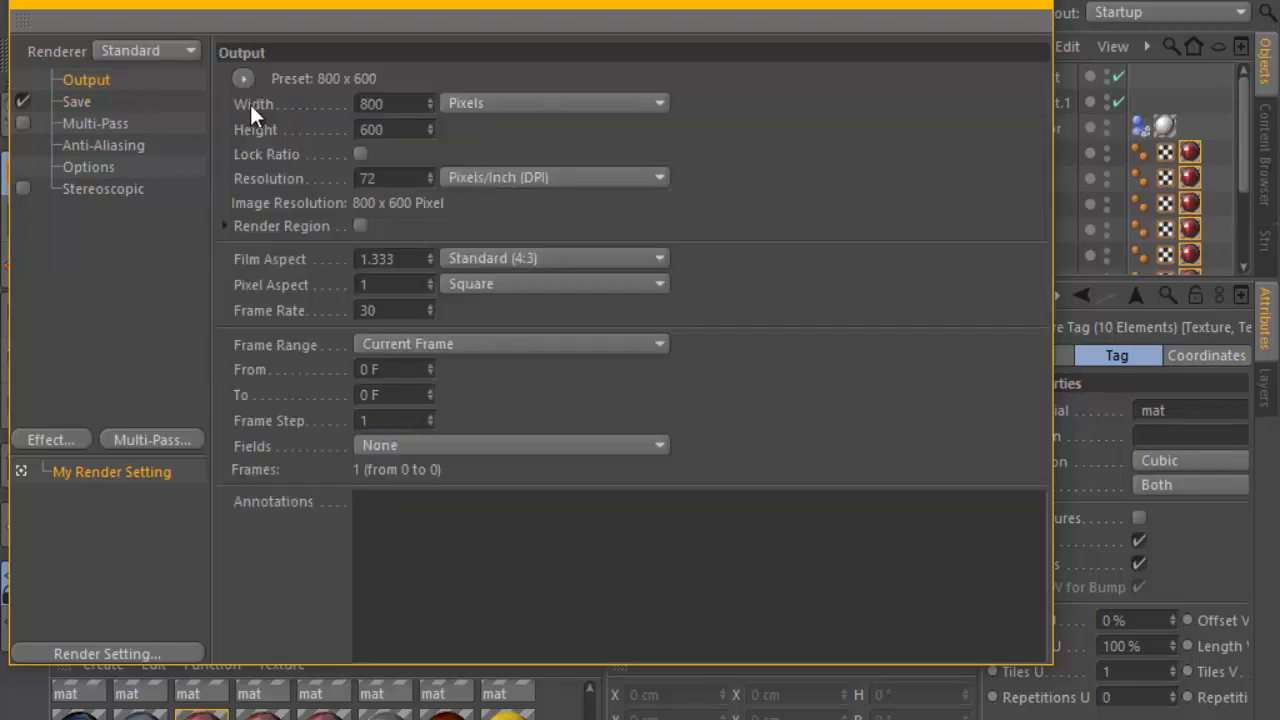
left_click(243, 78)
mouse_move(277, 156)
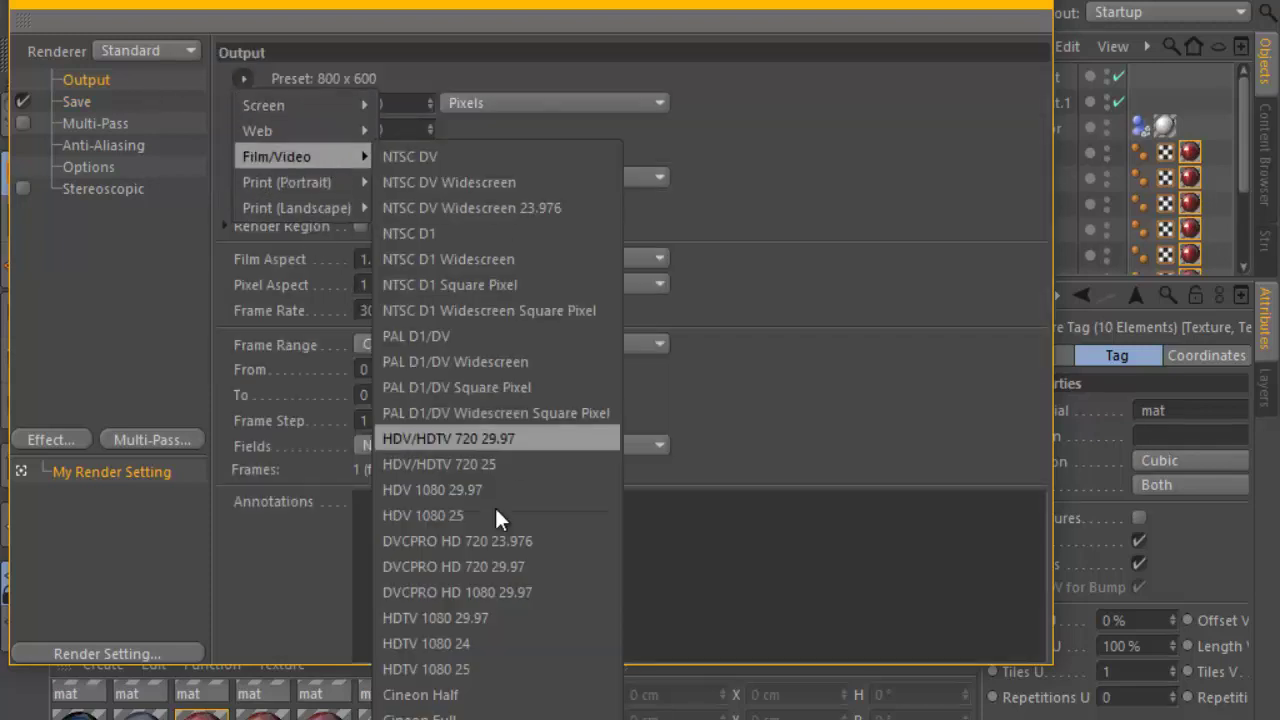
left_click(491, 464)
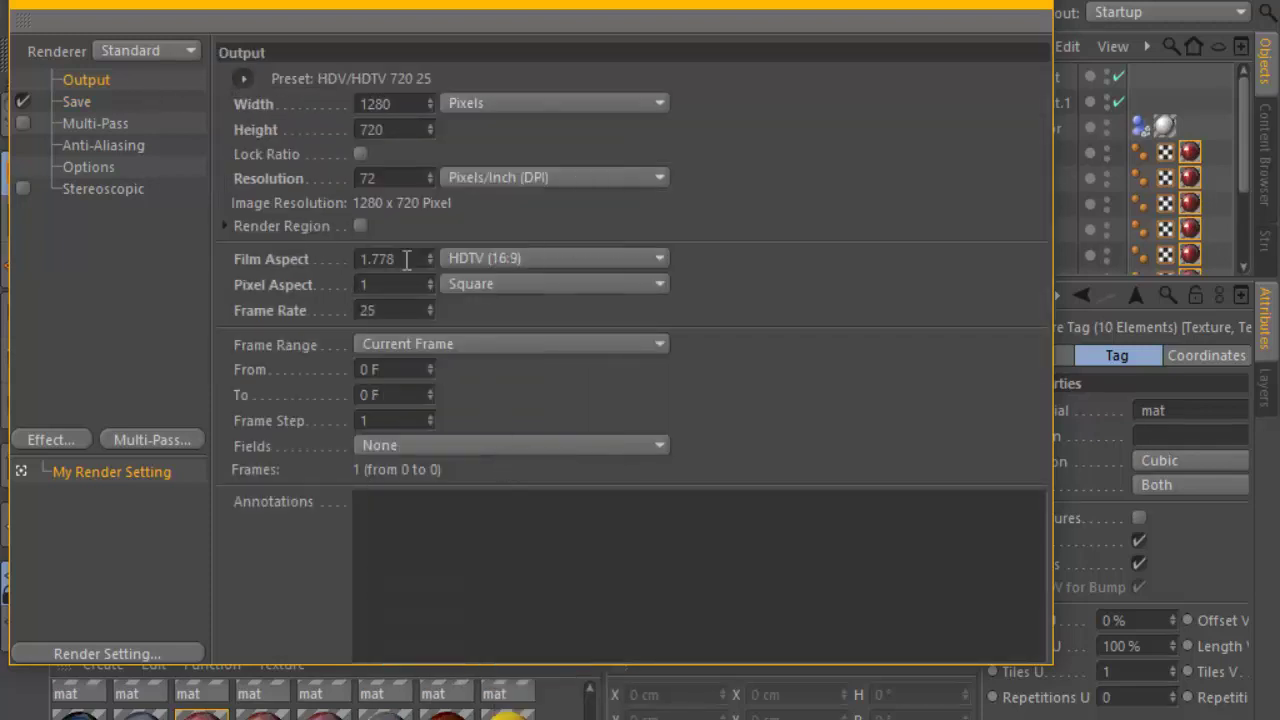
type("30")
key("Return")
left_click(554, 343)
left_click(474, 424)
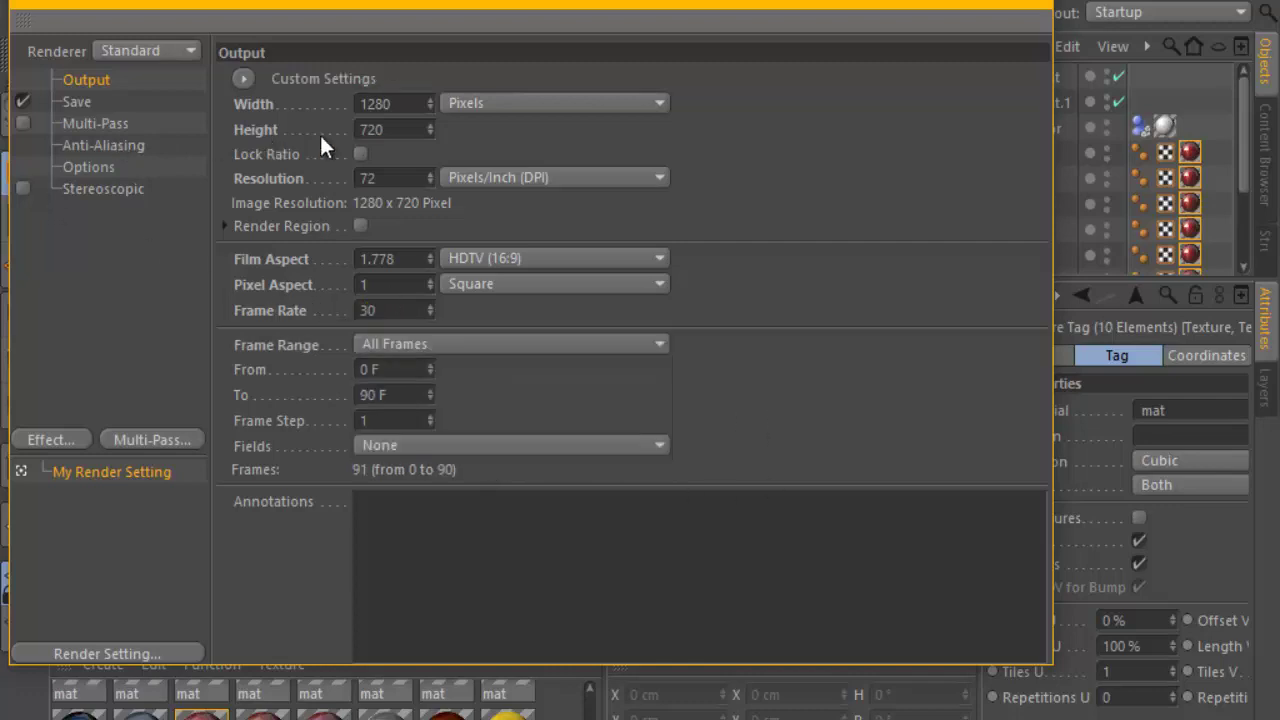
Set anti-aliasing quality to Best and close the render settings.
left_click(103, 145)
left_click(480, 78)
left_click(441, 157)
left_click(80, 101)
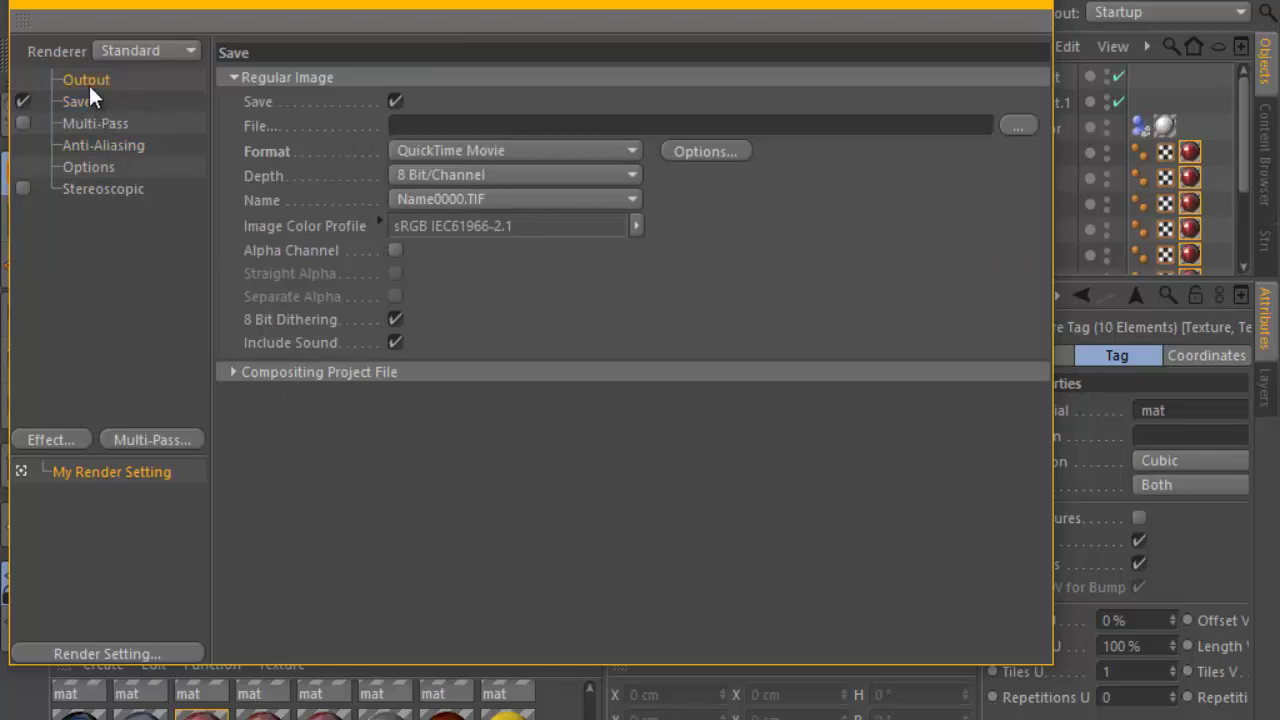
left_click(88, 82)
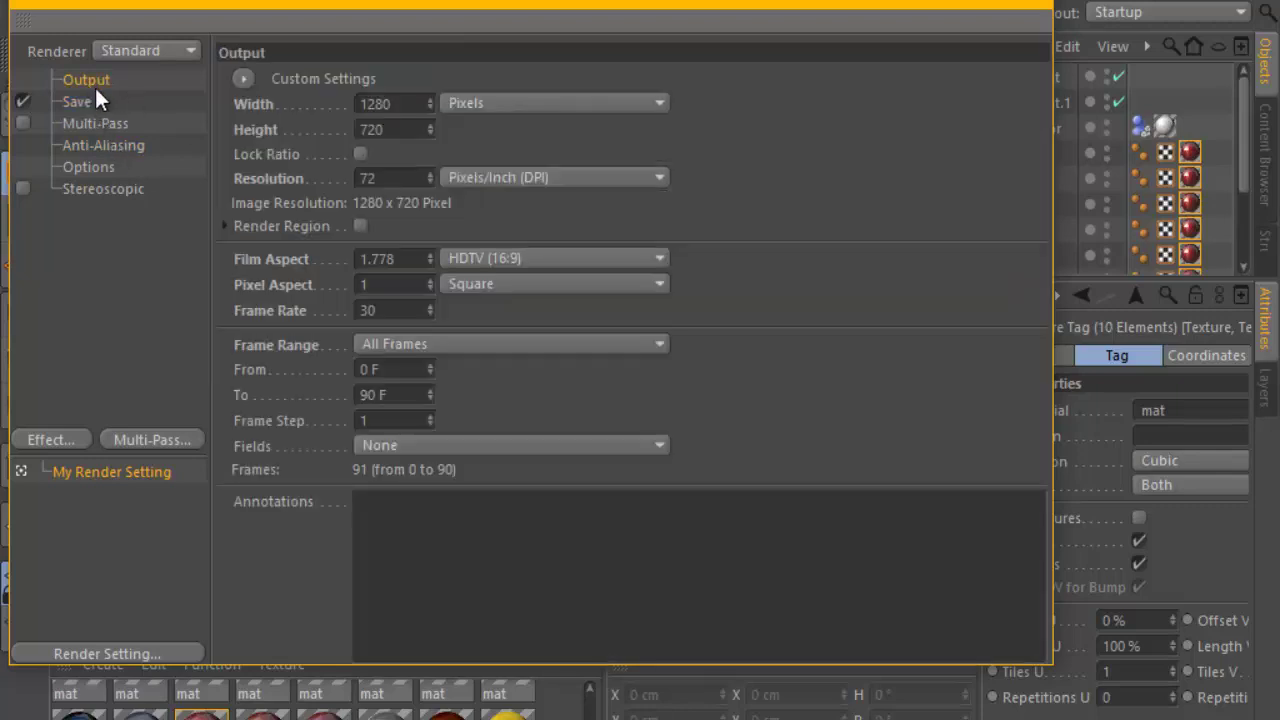
left_click(1072, 10)
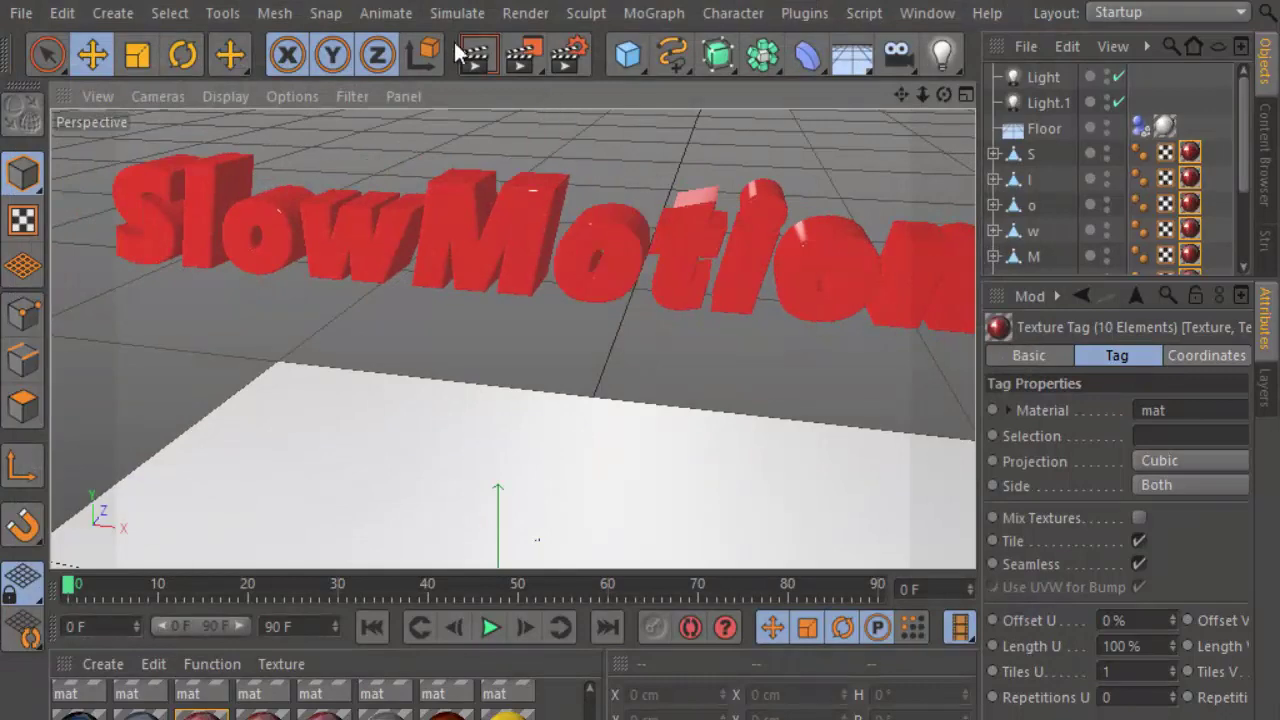
Render a preview, orbit across the floor, and expand the object list to show every letter.
left_click(464, 58)
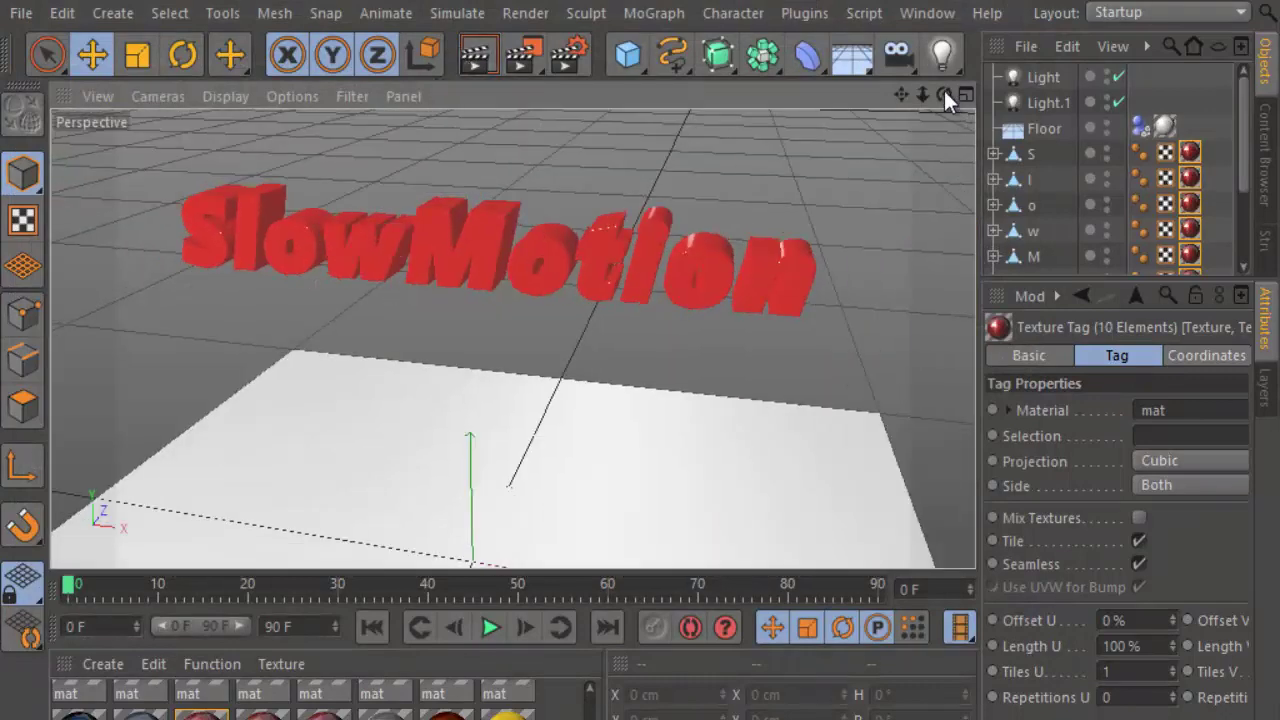
mouse_move(943, 93)
left_mouse_down()
mouse_move(639, 448)
mouse_move(643, 300)
left_mouse_up()
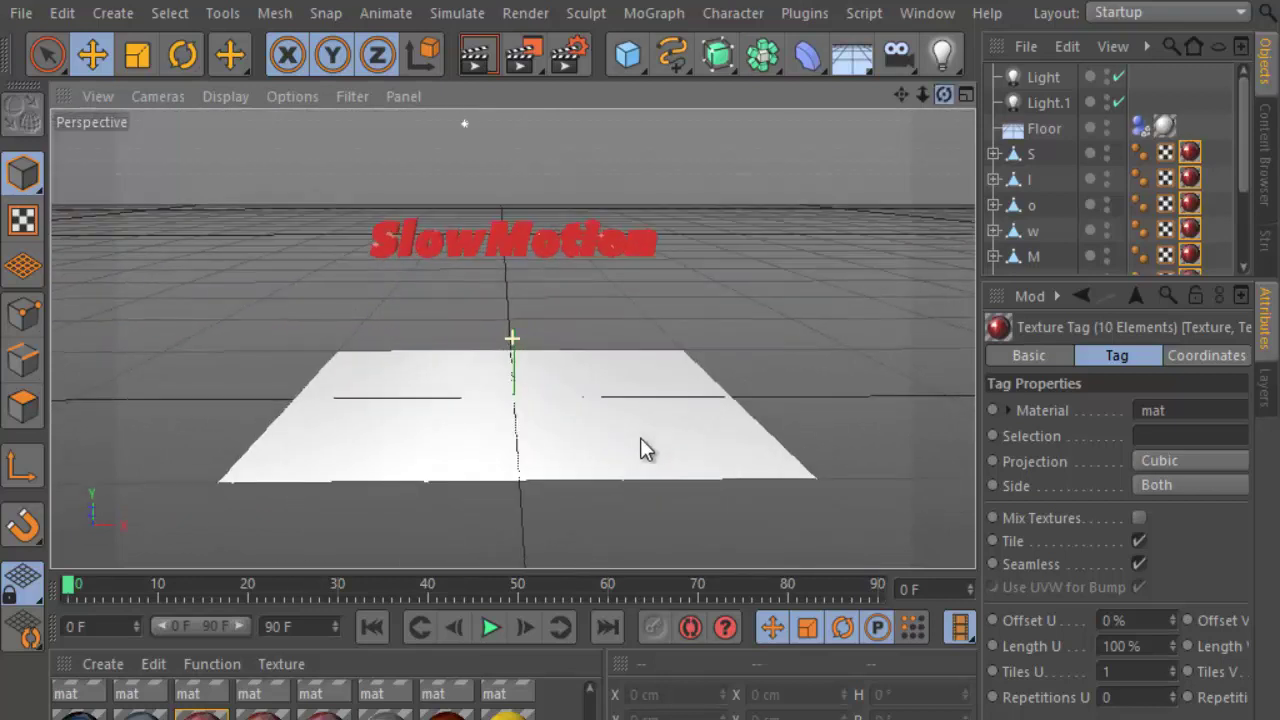
left_click(1064, 274)
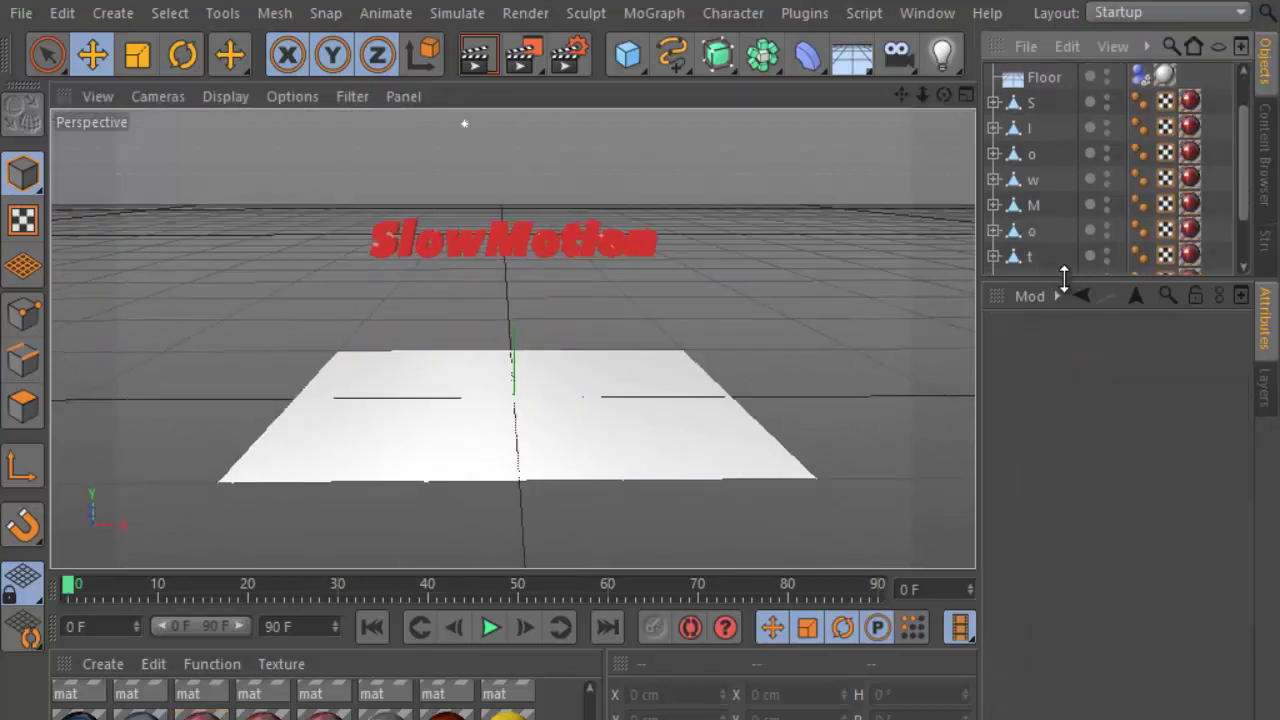
mouse_move(1065, 278)
left_mouse_down()
mouse_move(1063, 463)
mouse_move(995, 145)
left_mouse_up()
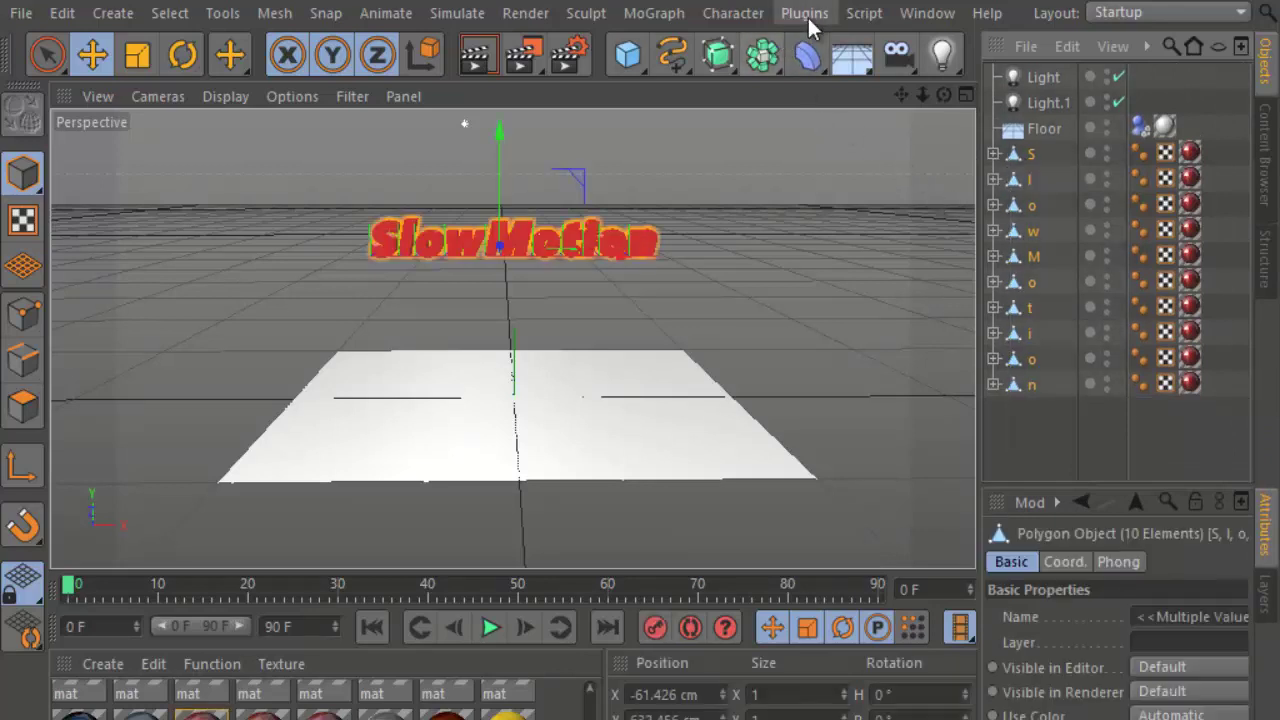
Add Rigid Body tags to the ten selected letters and play the fall.
right_click(1022, 148)
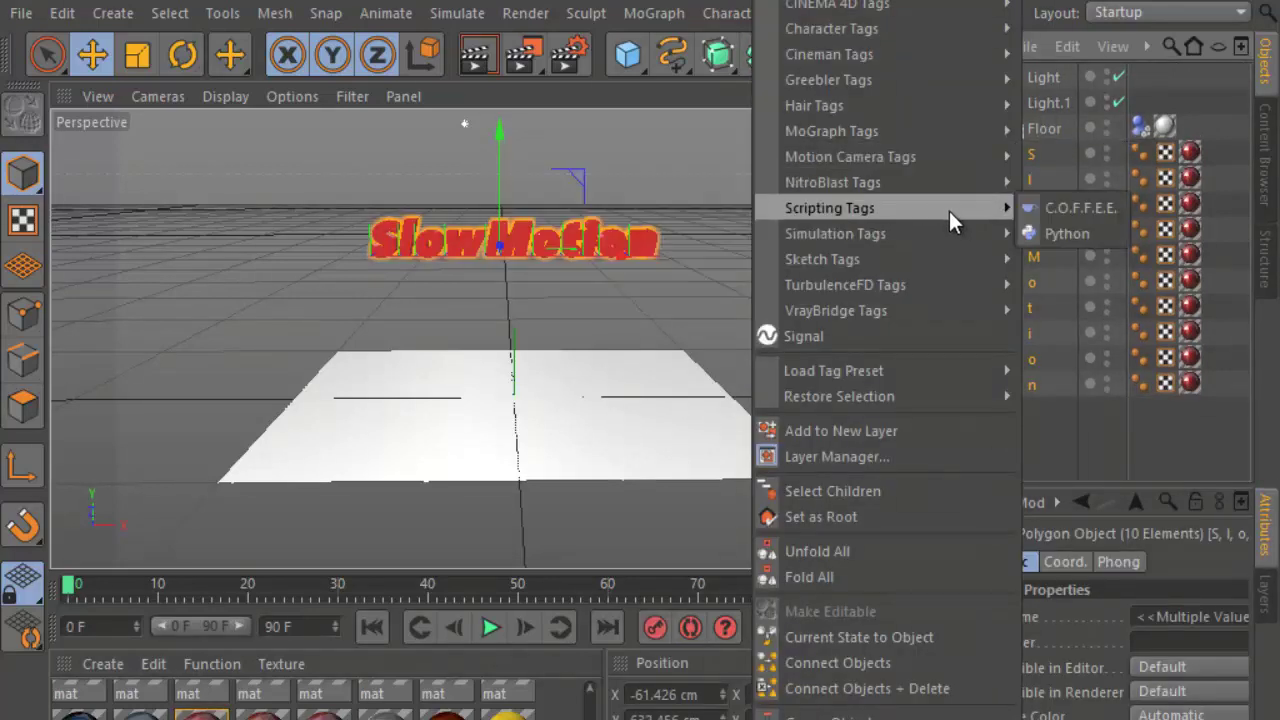
mouse_move(835, 233)
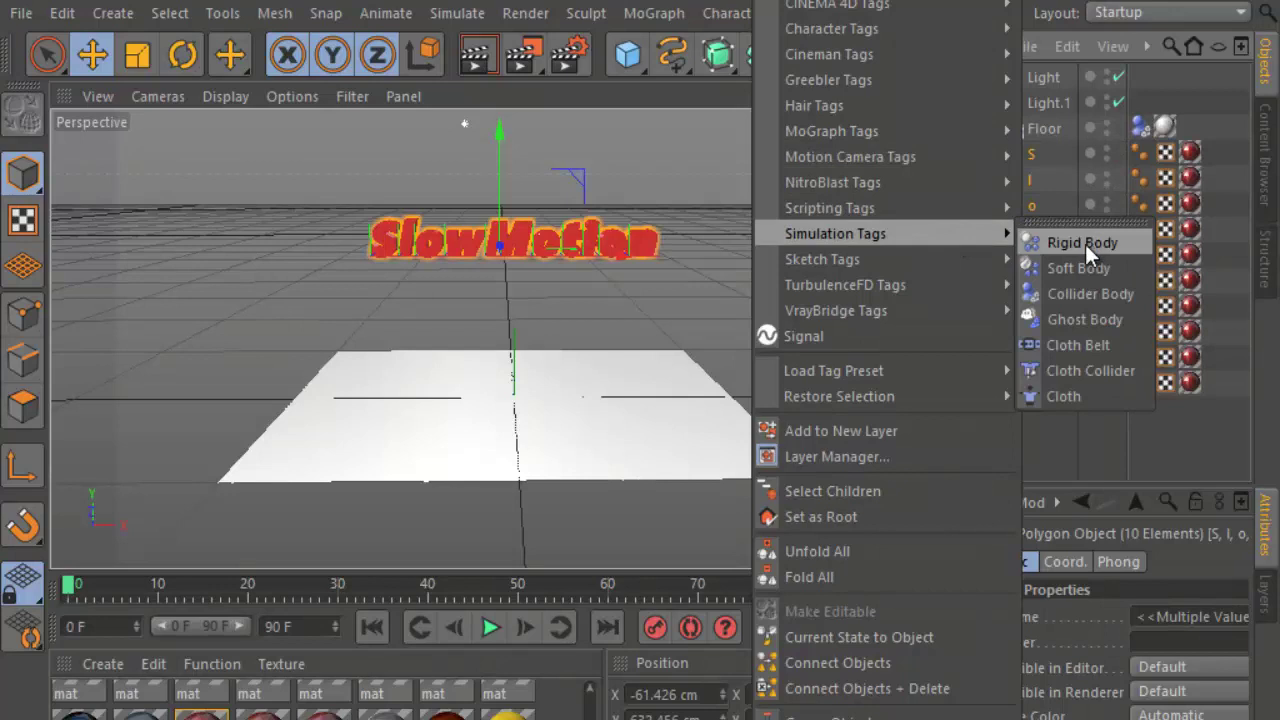
left_click(1084, 248)
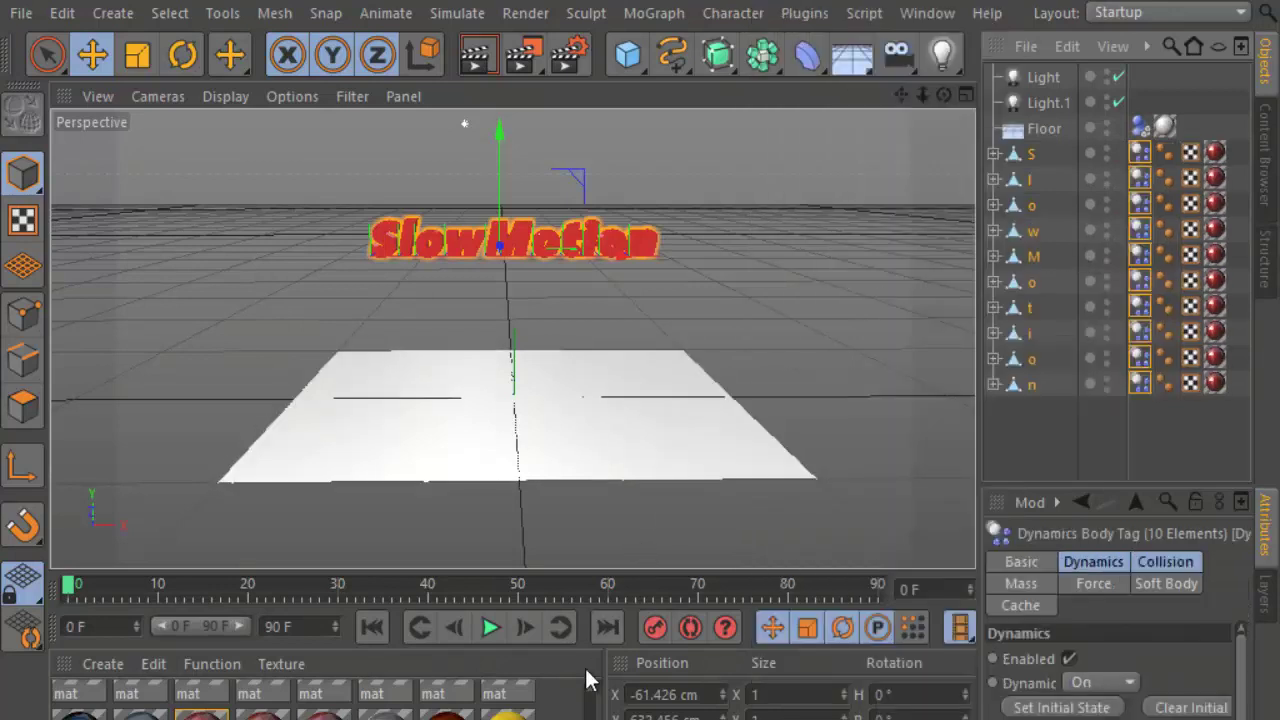
left_click(490, 627)
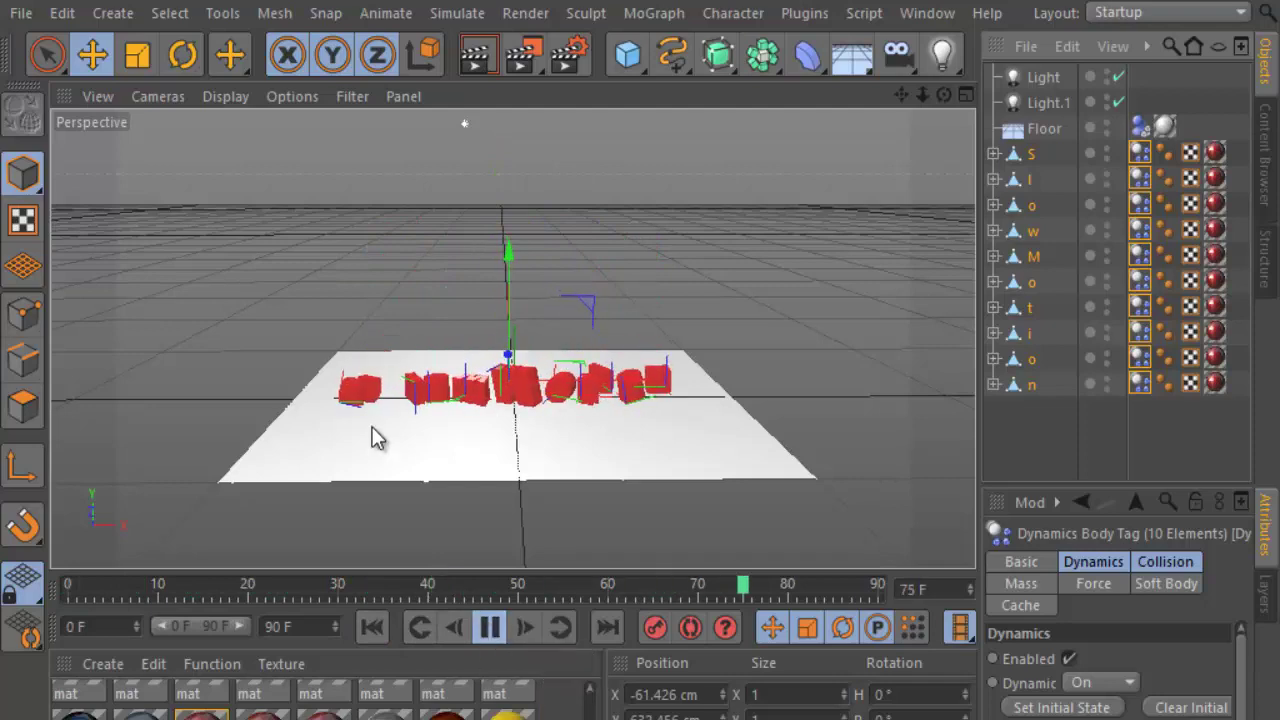
Replay the letter drop from the beginning and render a preview of the fallen letters.
scroll(371, 434, "up", 3)
scroll(415, 437, "up", 2)
left_click(369, 622)
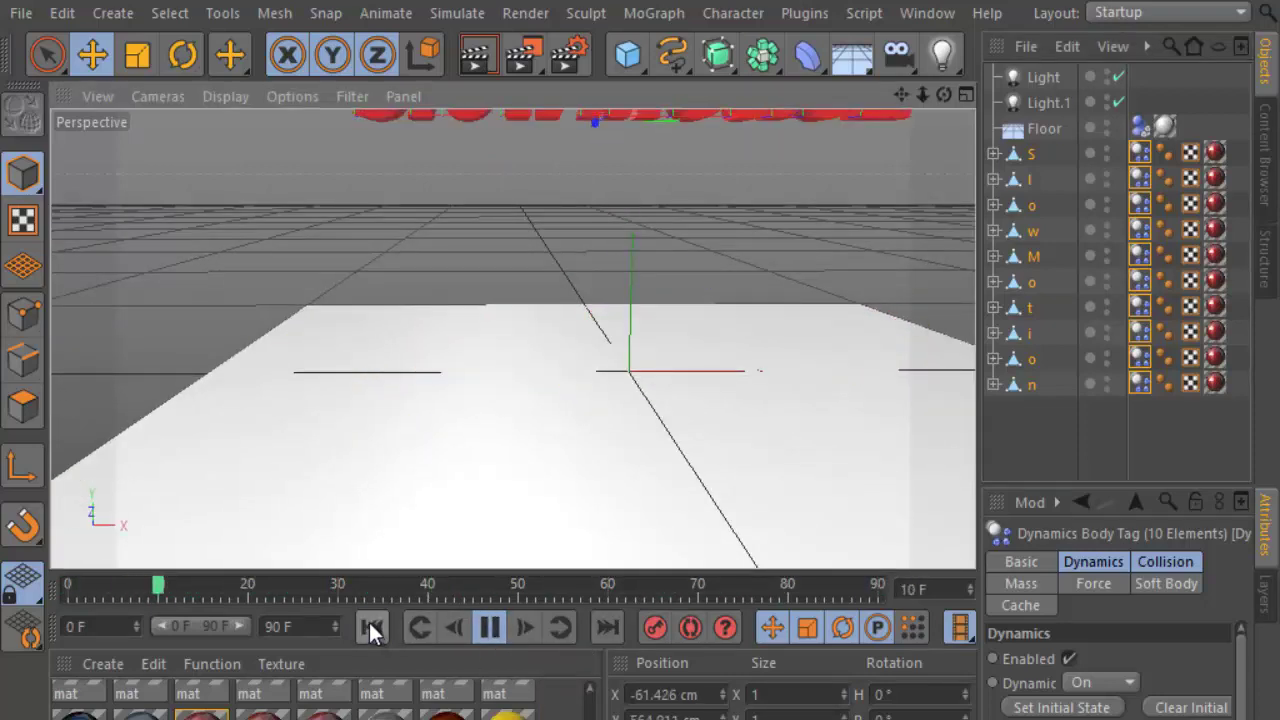
left_click(485, 627)
left_click(489, 56)
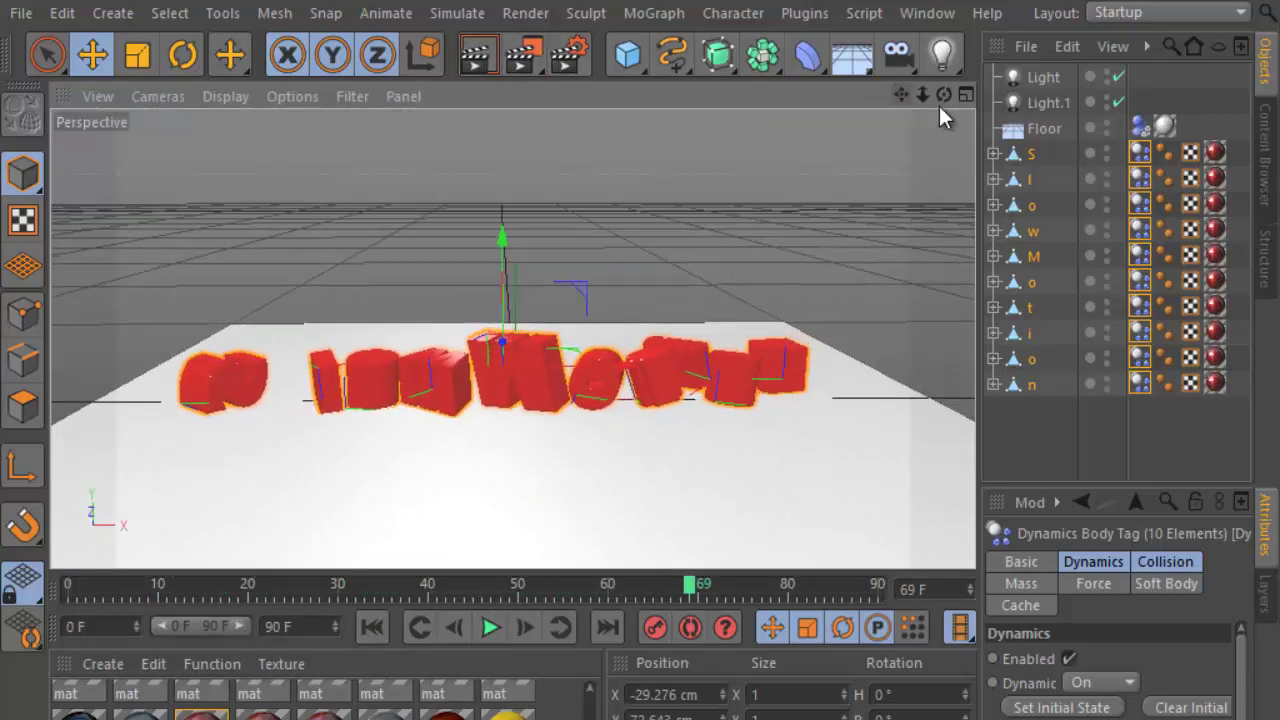
Re-render from a higher angle, replay, then rewind to frame 0 and deselect the letters.
left_click_drag(941, 100, 870, 111)
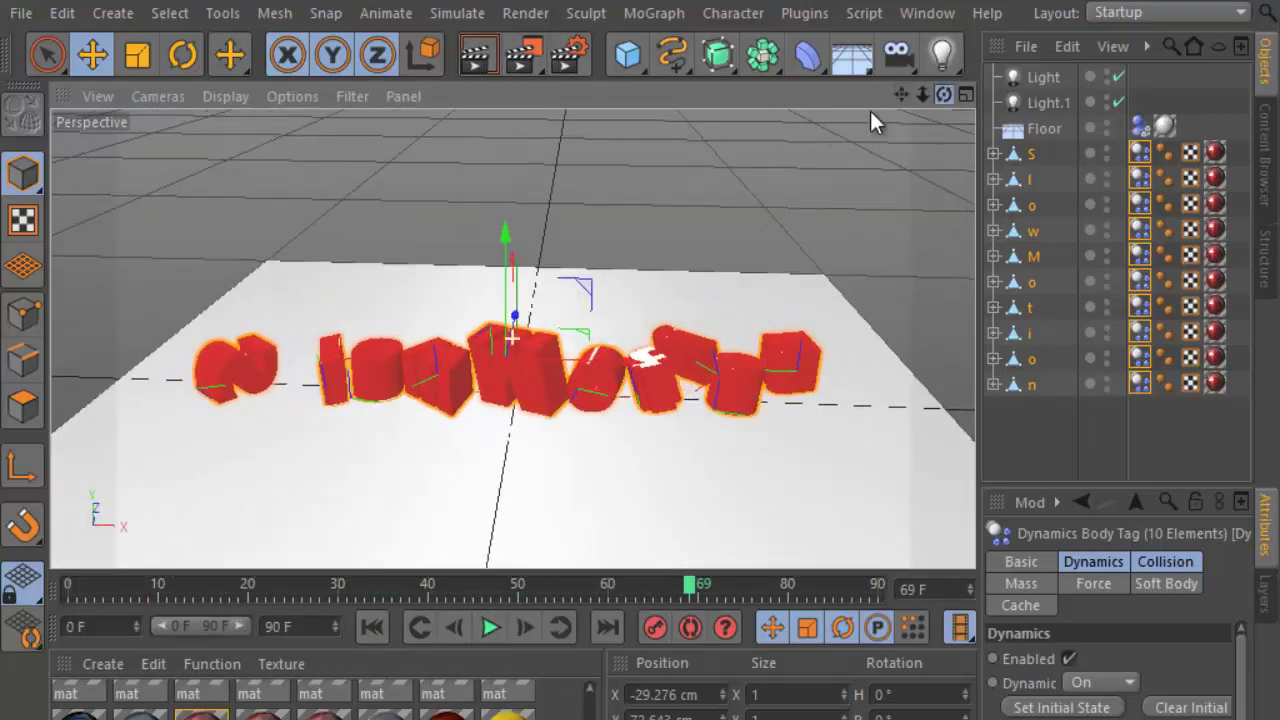
left_click(492, 60)
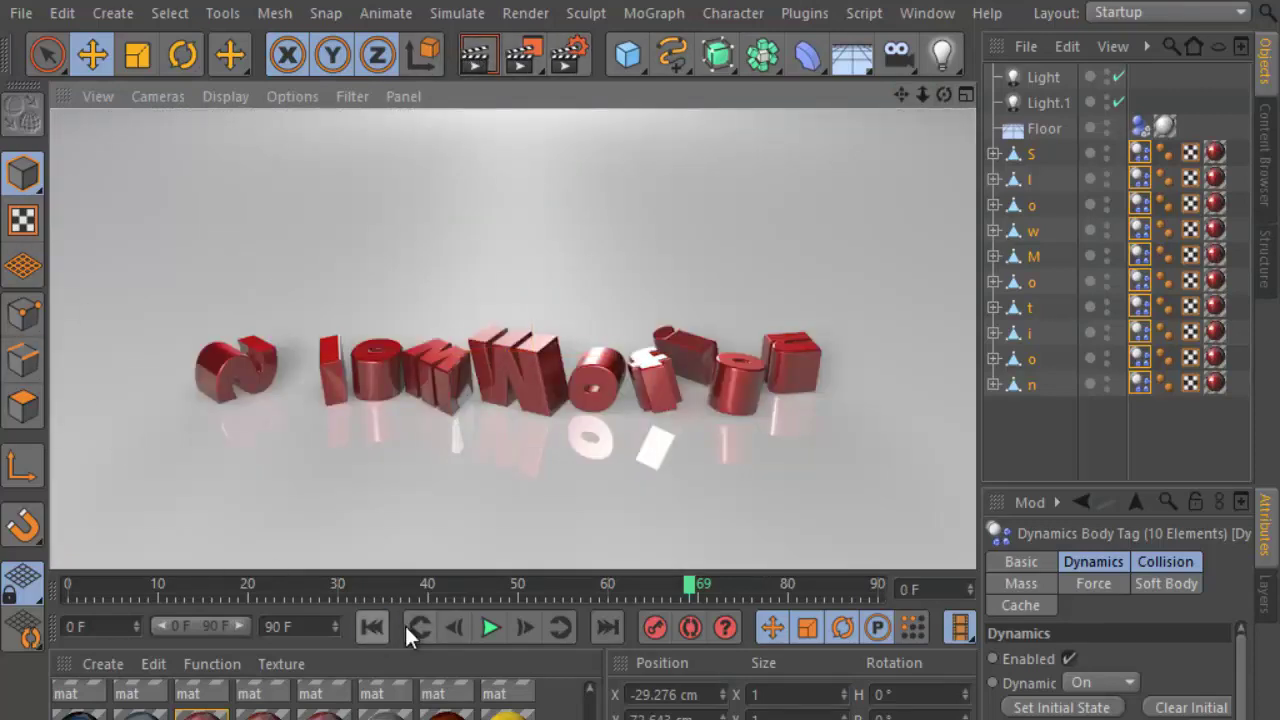
left_click(489, 627)
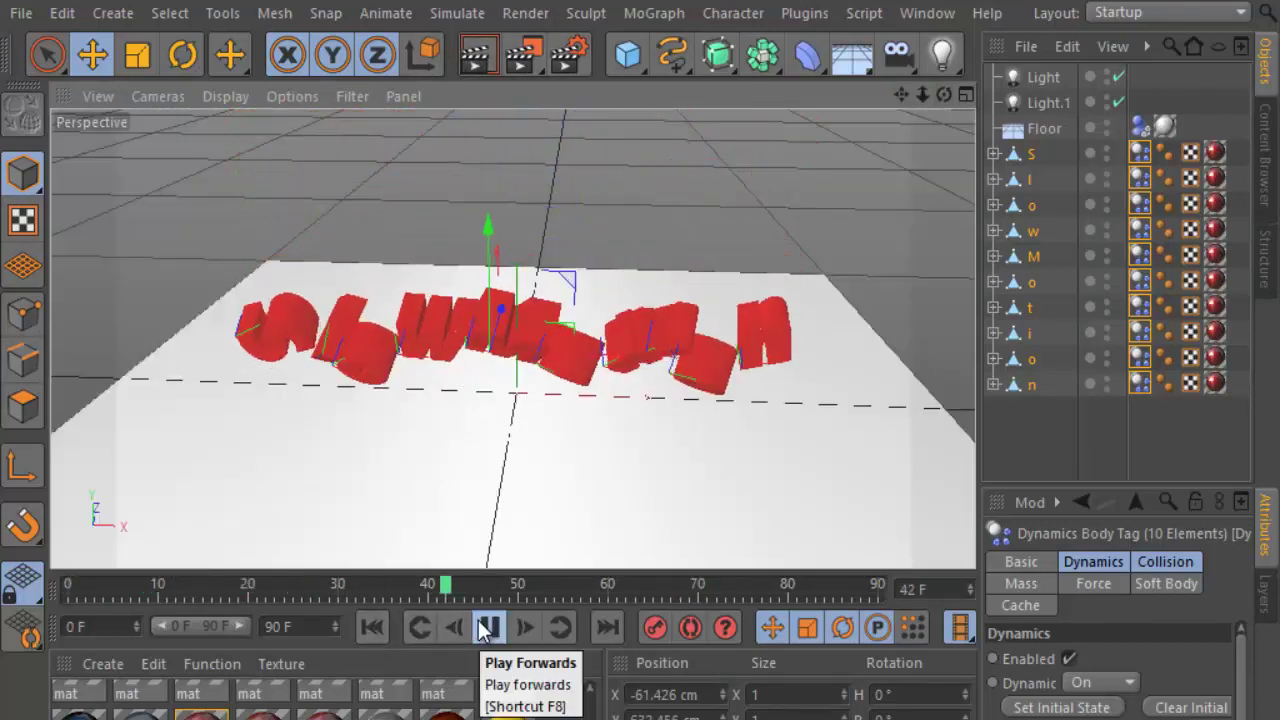
left_click(489, 627)
left_click(405, 623)
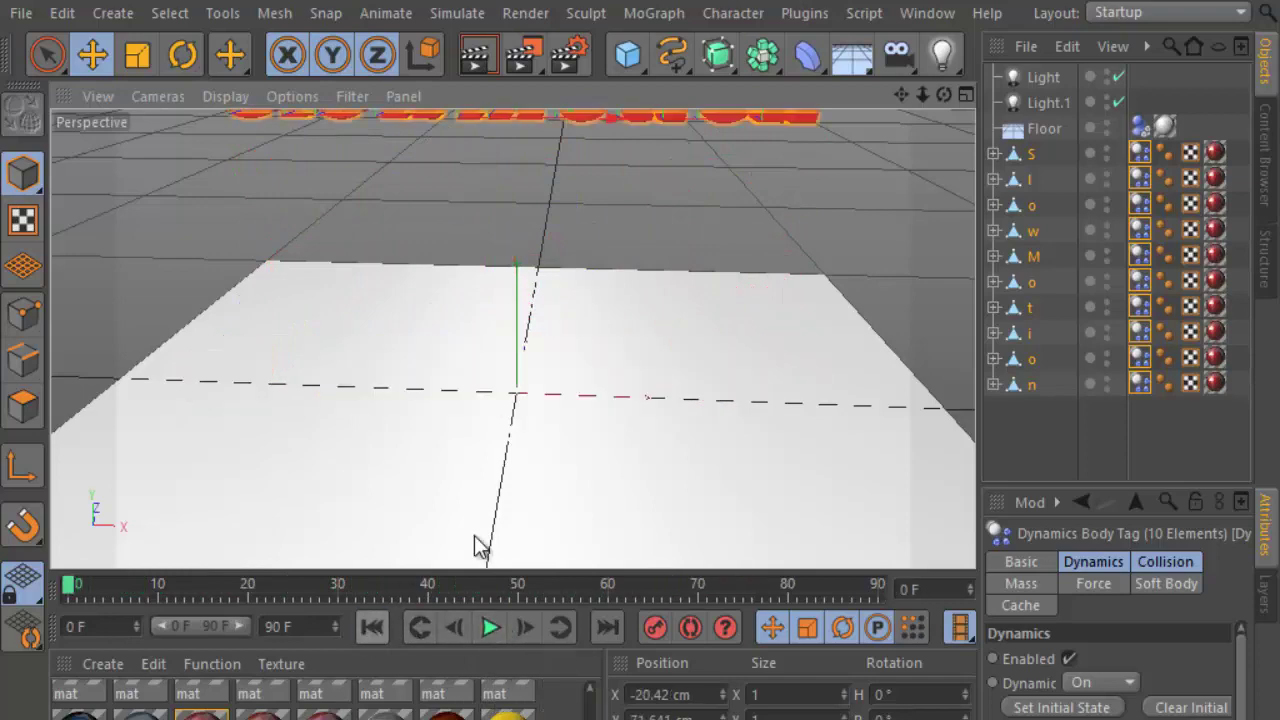
left_click_drag(899, 88, 812, 172)
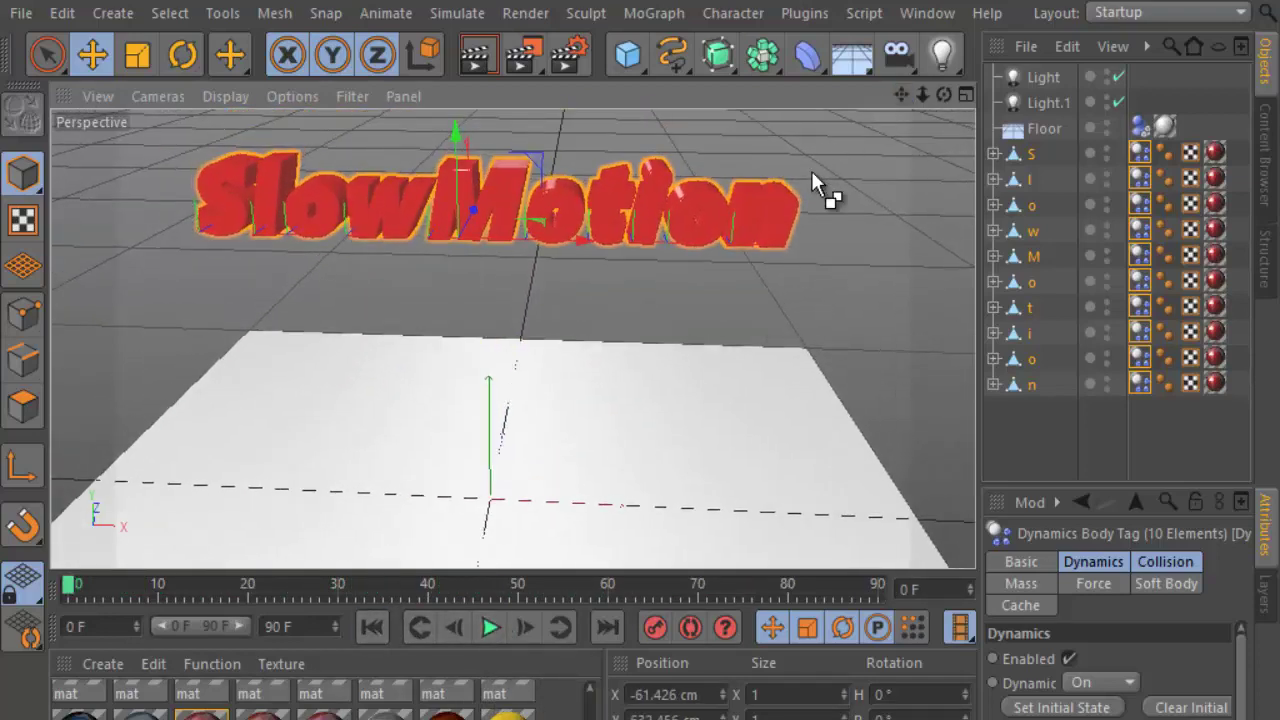
left_click(1045, 77)
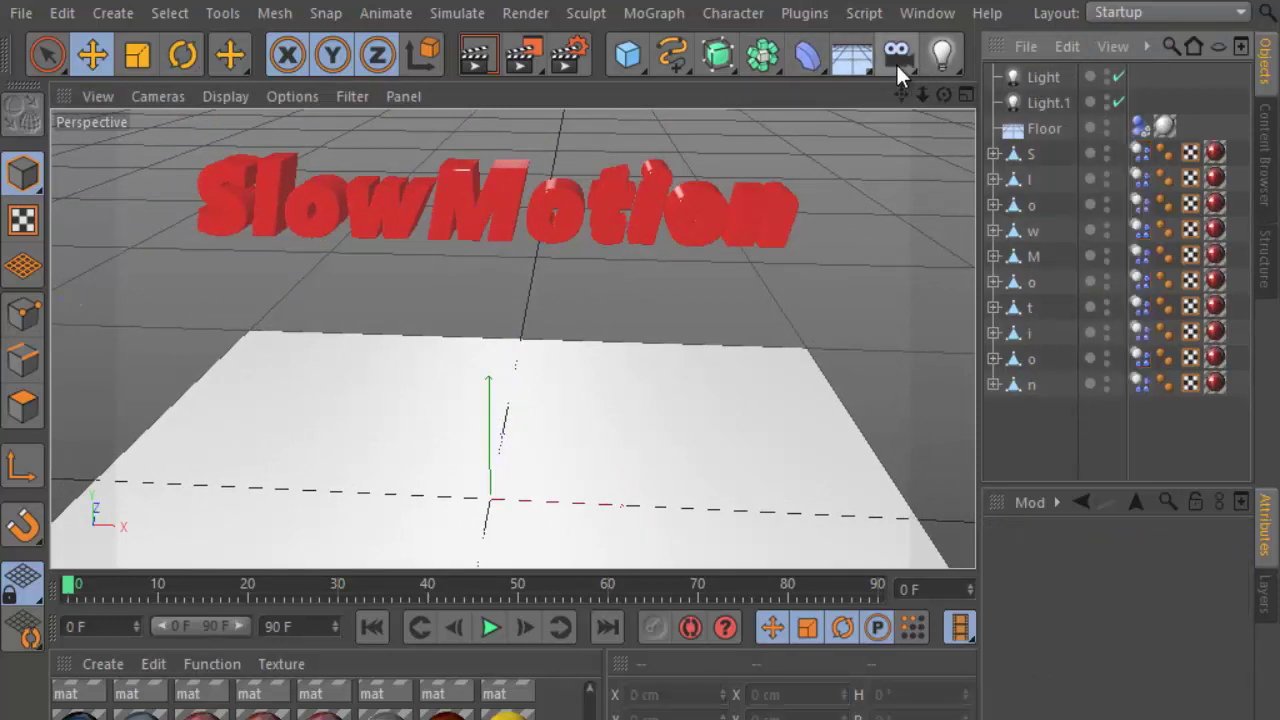
Insert a MagicSlowMotion object from the Plugins menu and widen and enlarge the Attribute Manager.
left_click(806, 13)
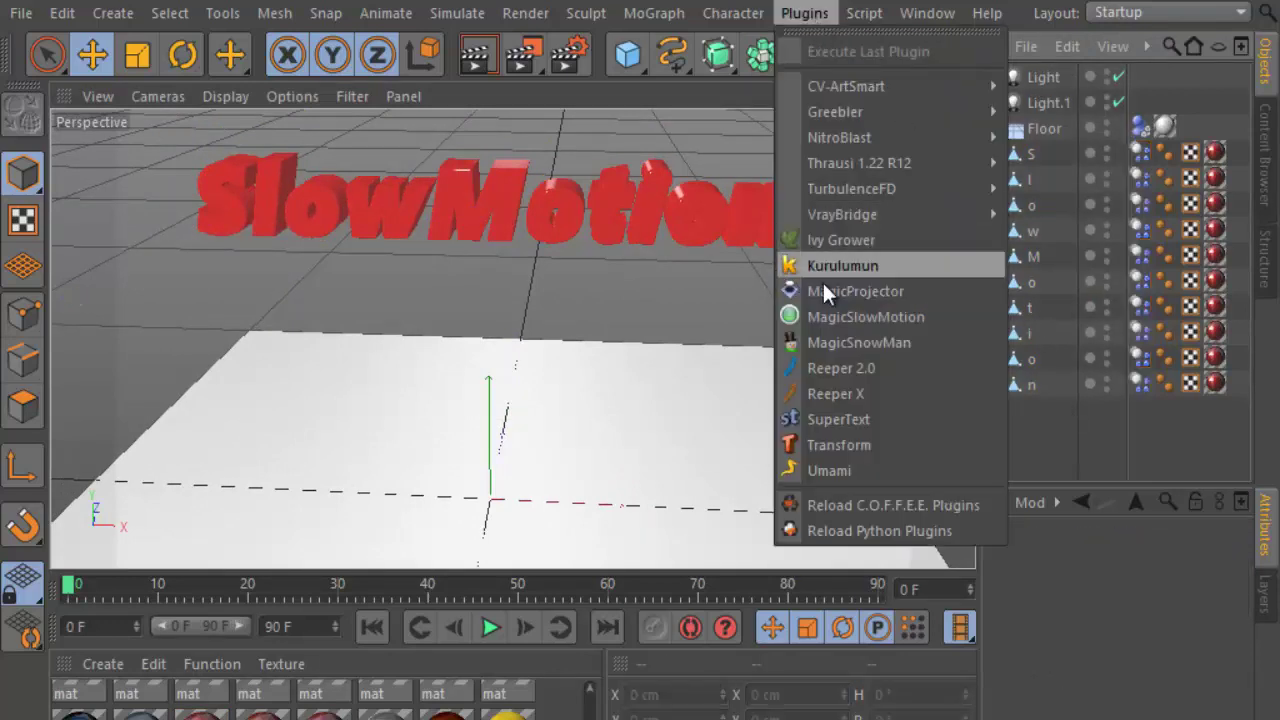
left_click(901, 316)
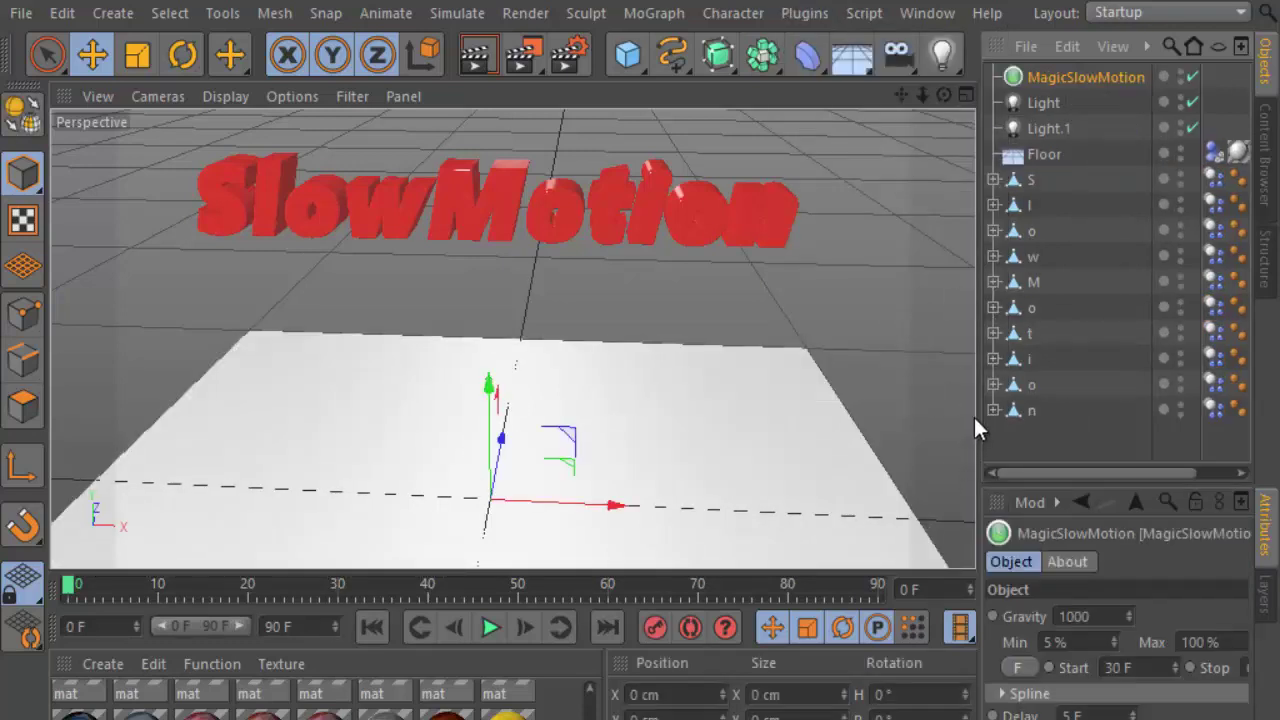
left_click_drag(979, 412, 880, 412)
left_click_drag(997, 482, 1006, 269)
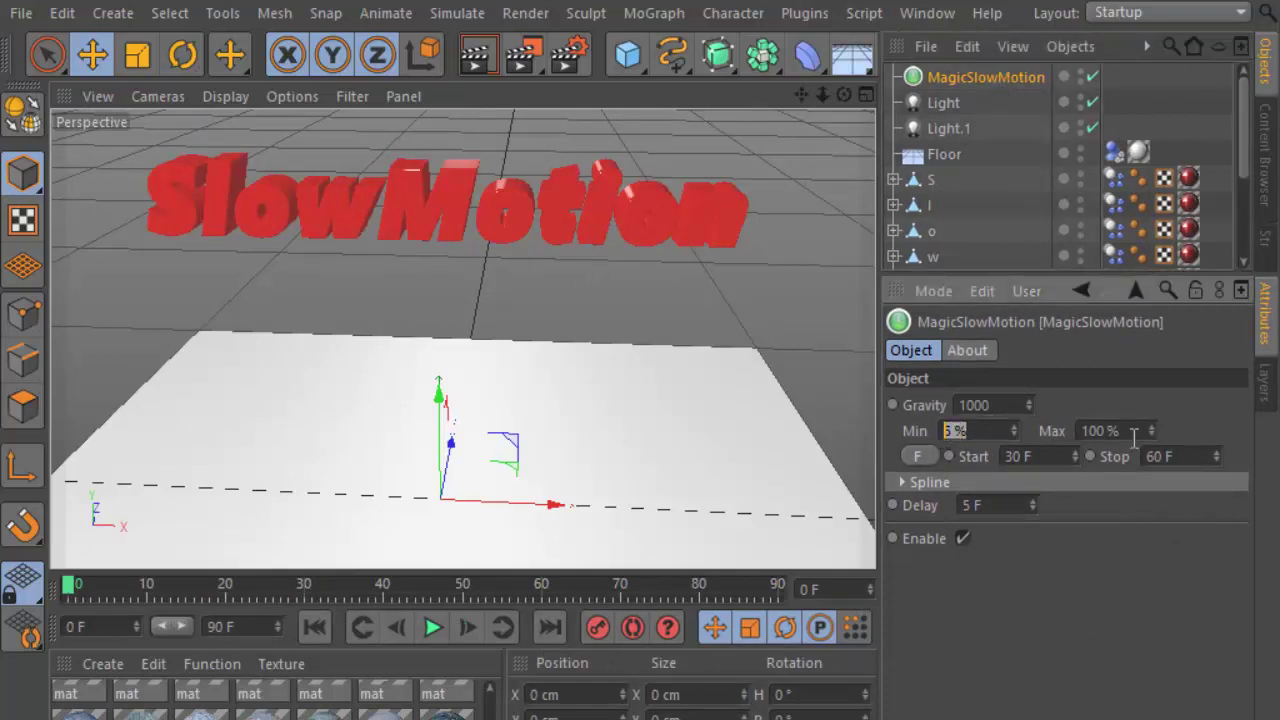
Move through the MagicSlowMotion Max, Start and Stop fields and play a preview of the slowdown.
double_click(1098, 430)
left_click(1090, 430)
key("Tab")
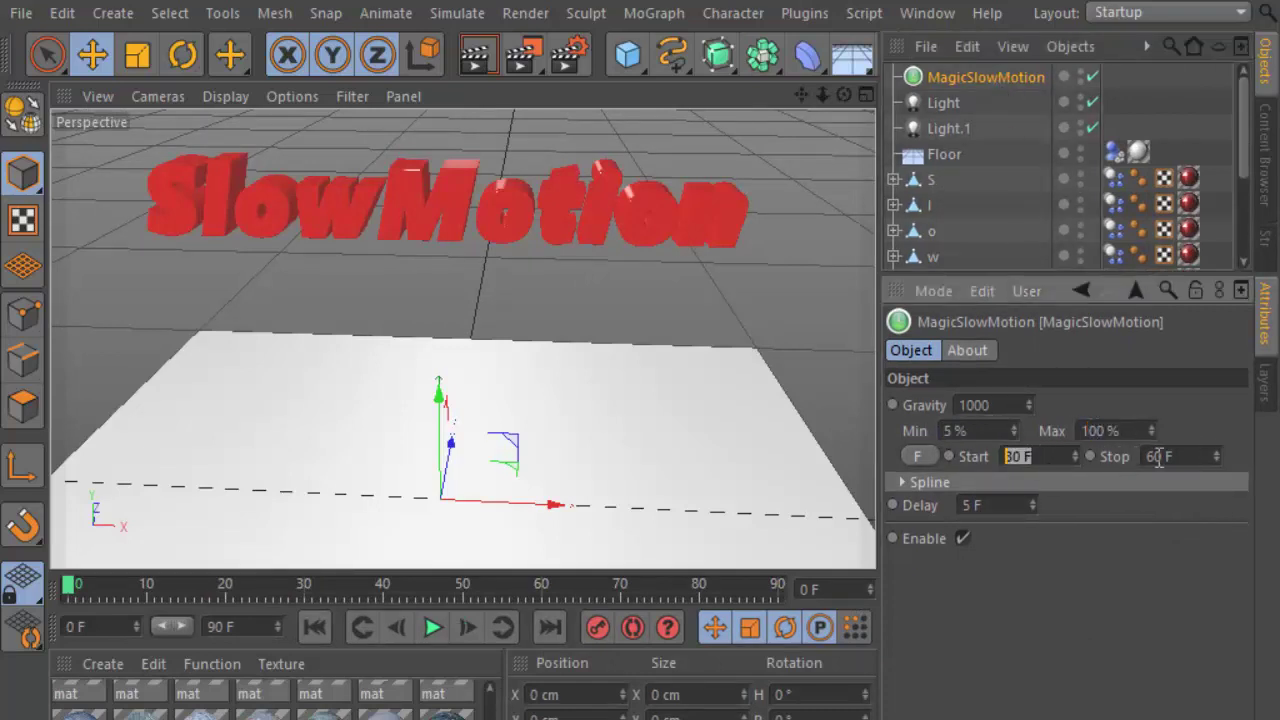
key("Tab")
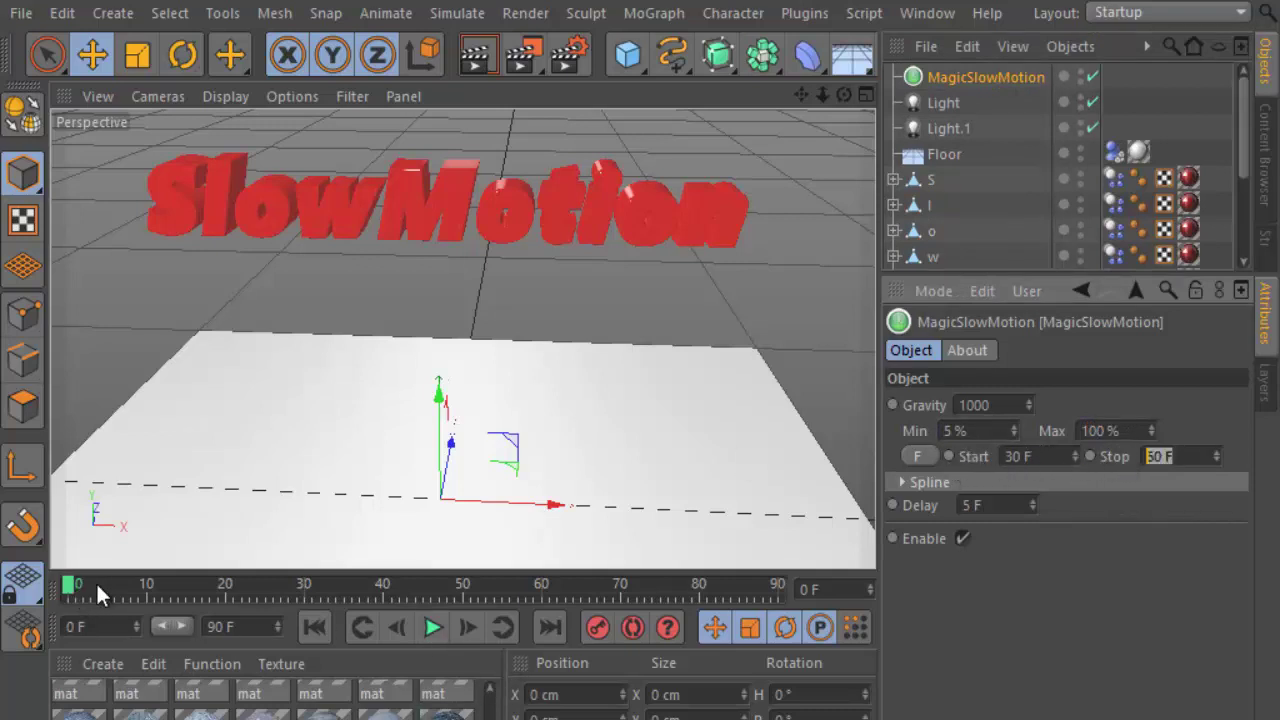
left_click(435, 627)
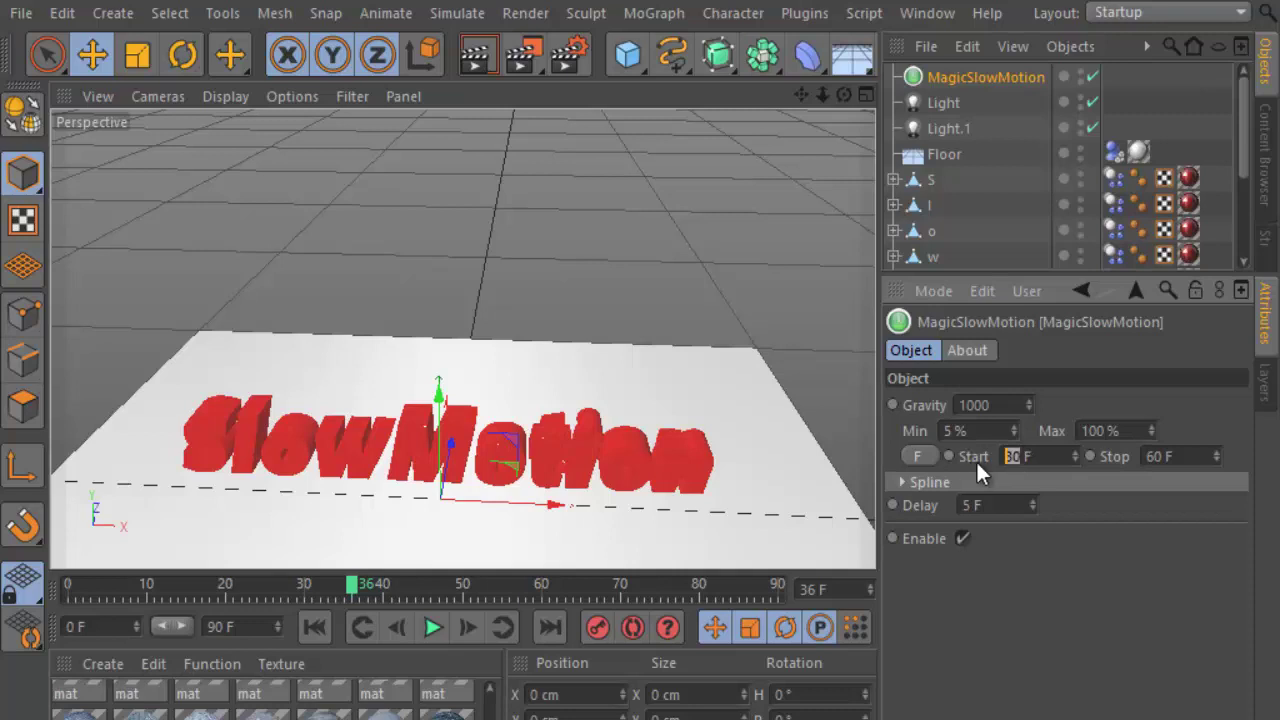
Set the slowdown Start to 36 F and Stop to 70 F, then rewind to frame 0.
type("36")
key("Return")
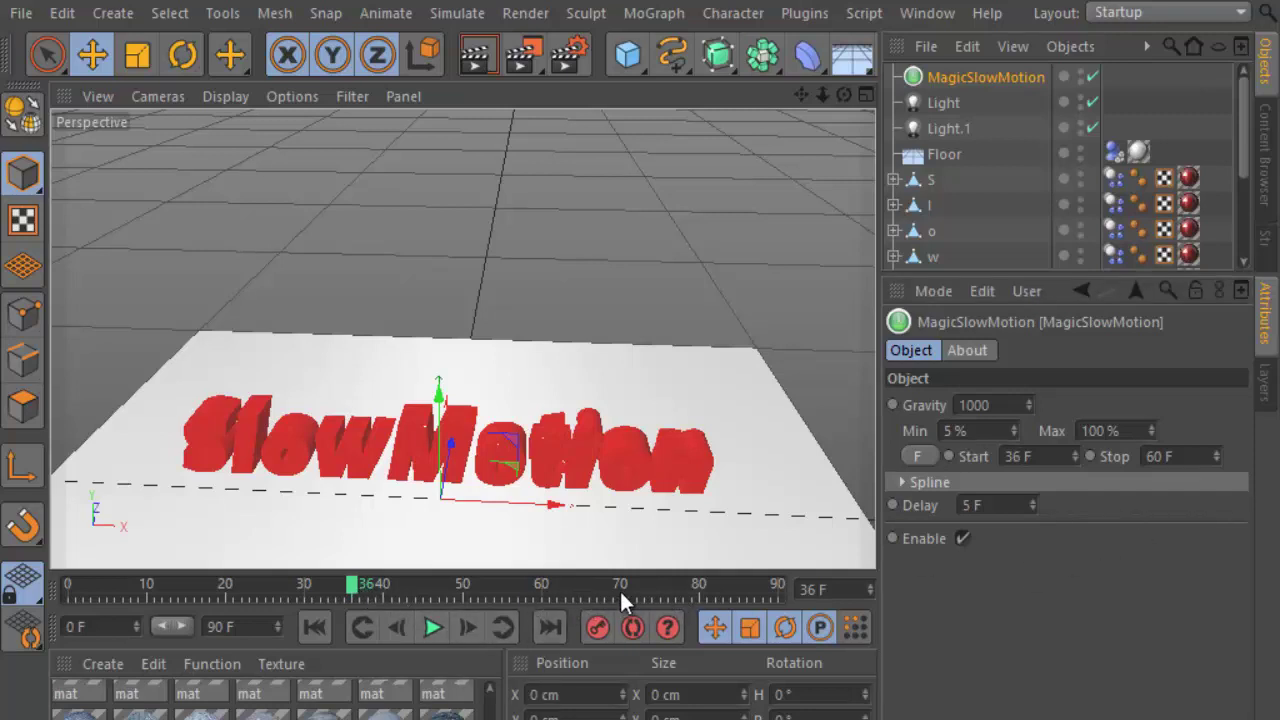
left_click(1160, 456)
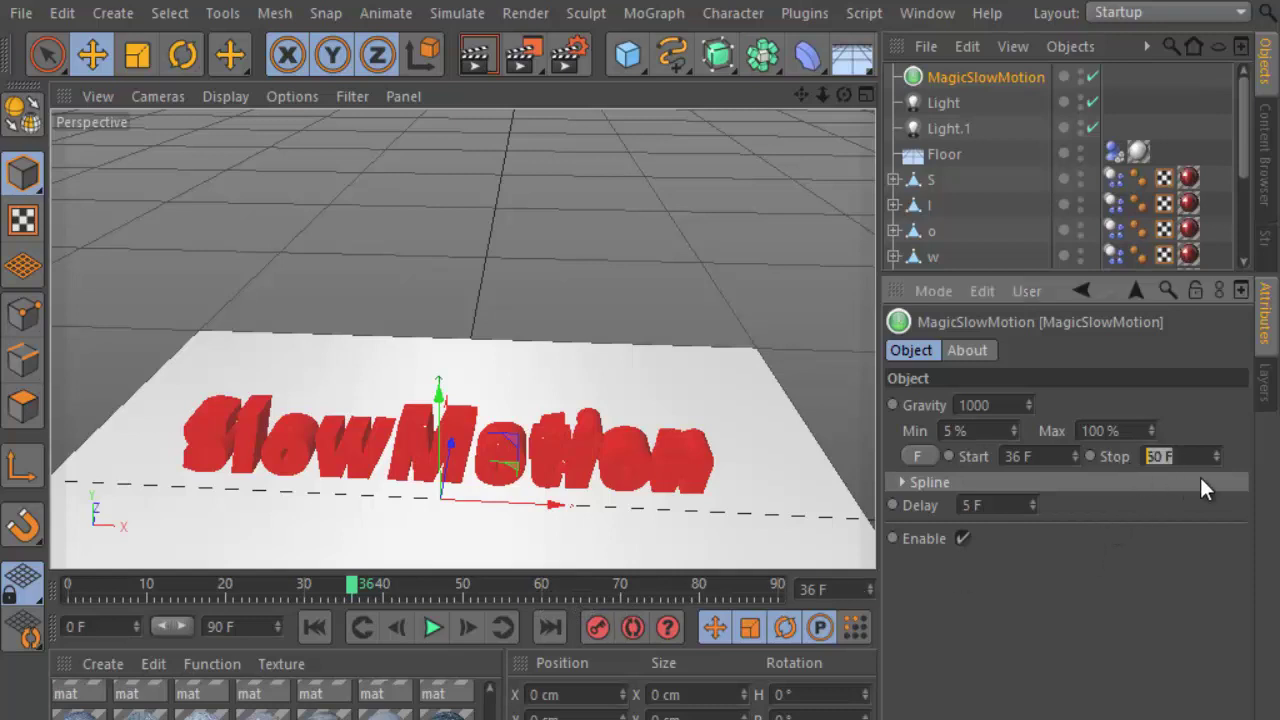
type("70")
key("Return")
left_click(314, 626)
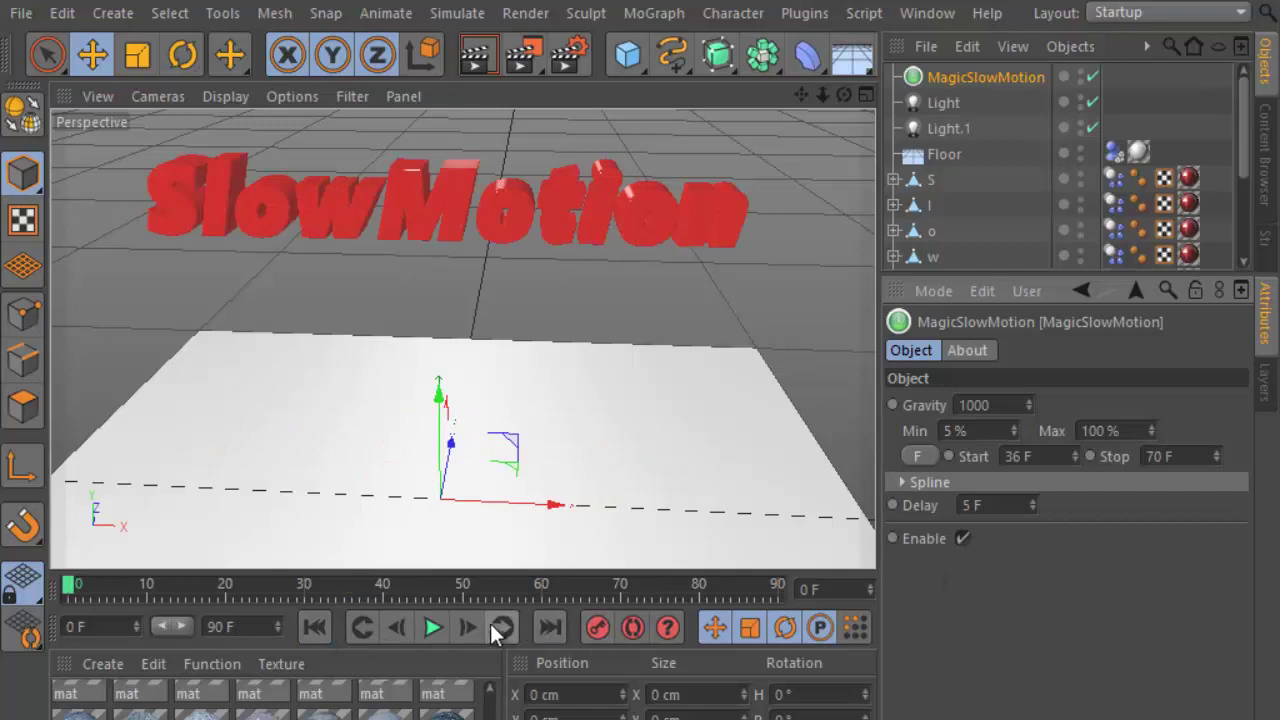
left_click(467, 626)
left_click(314, 626)
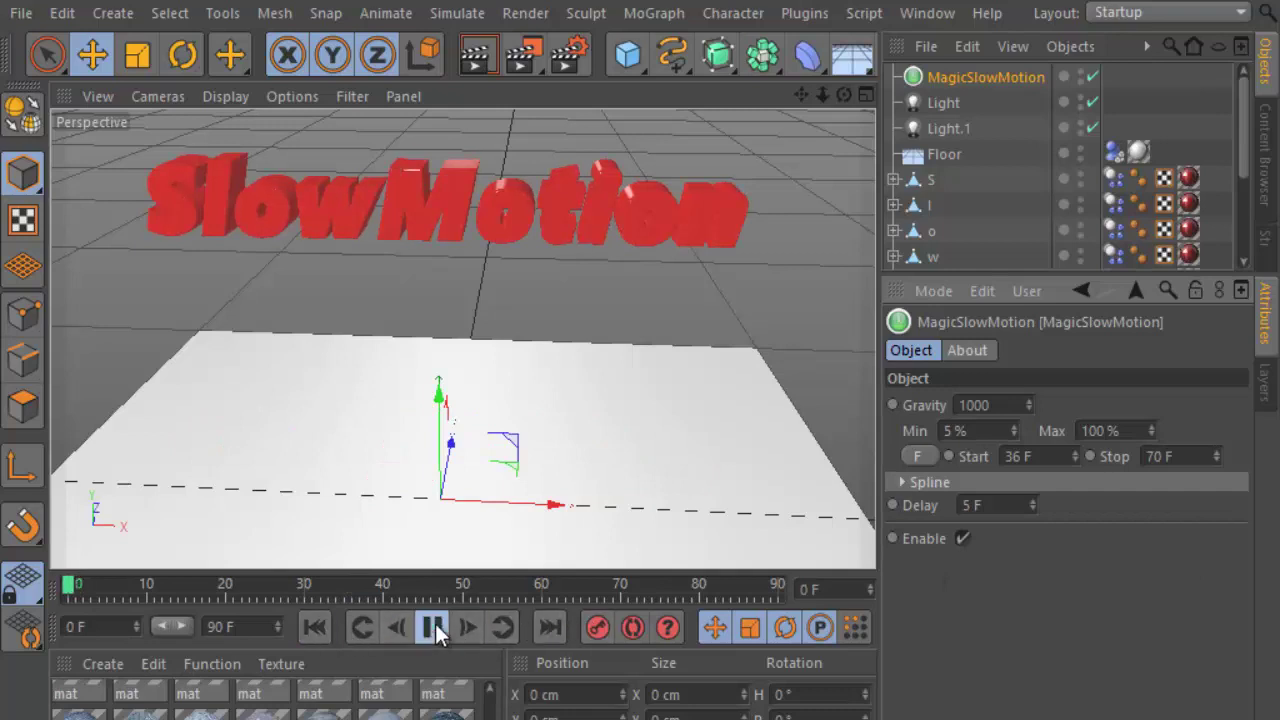
left_click(433, 626)
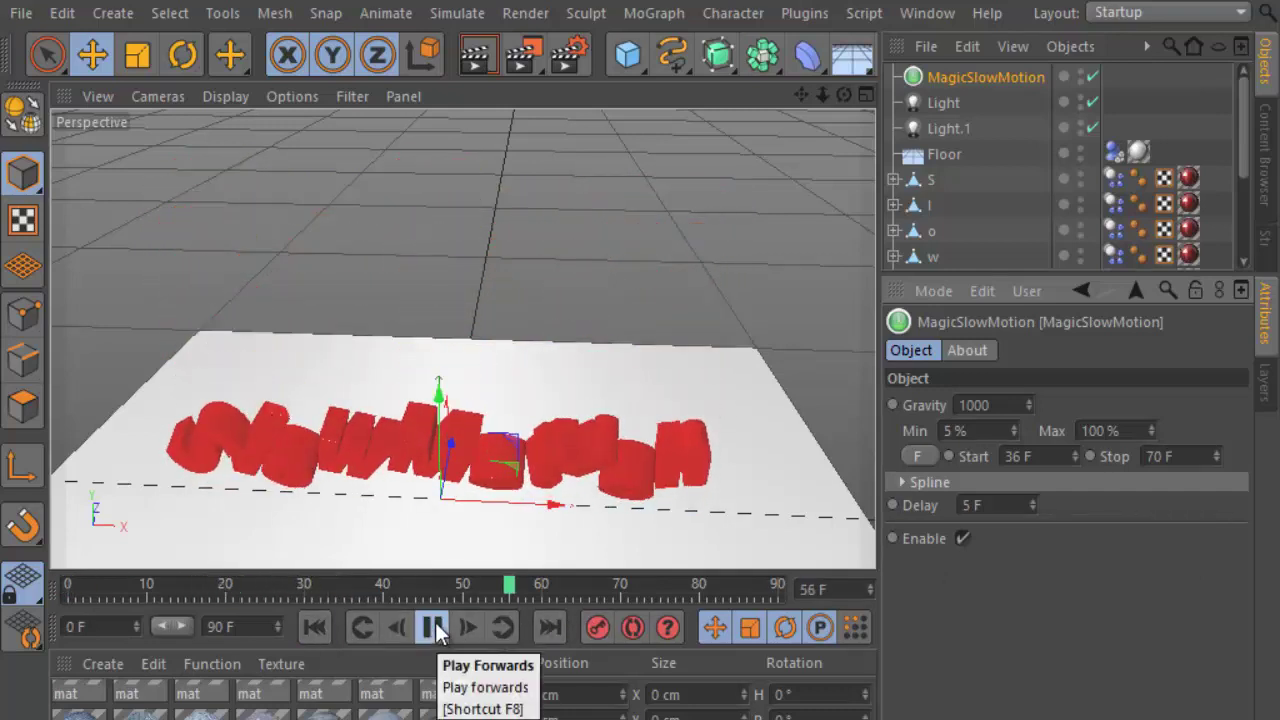
left_click(435, 628)
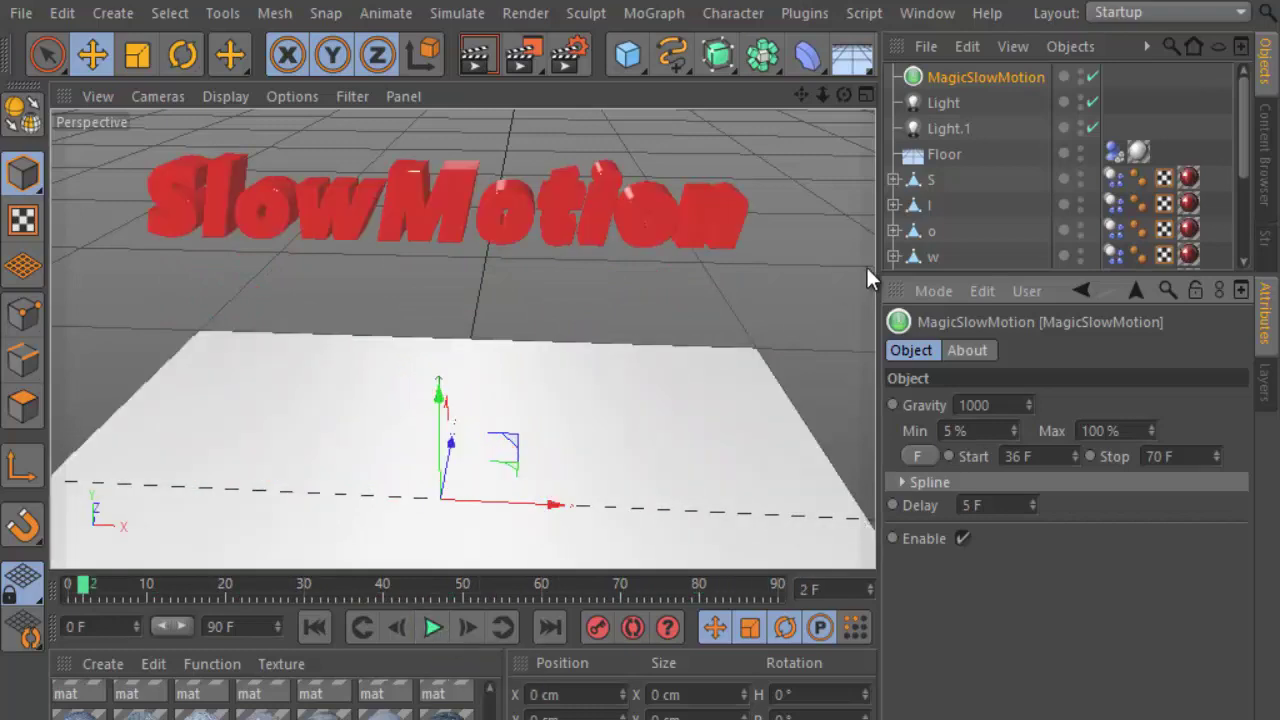
left_click_drag(958, 263, 980, 263)
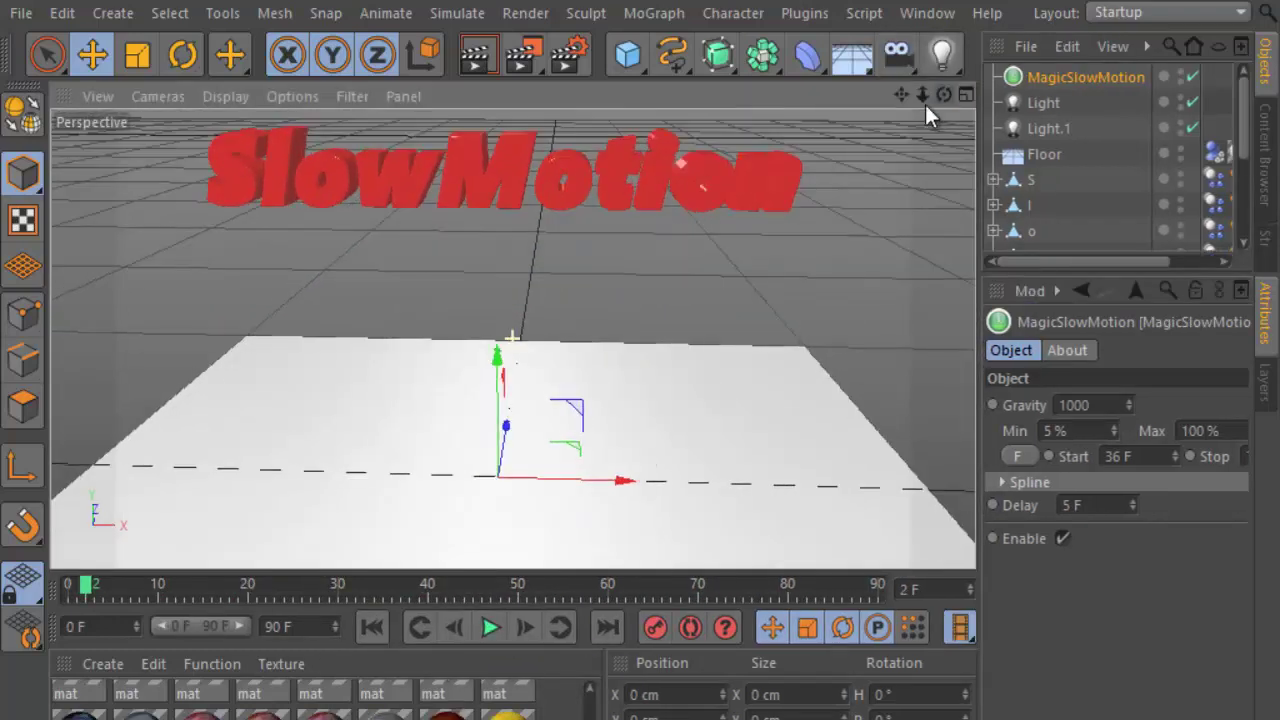
left_click_drag(922, 94, 724, 220)
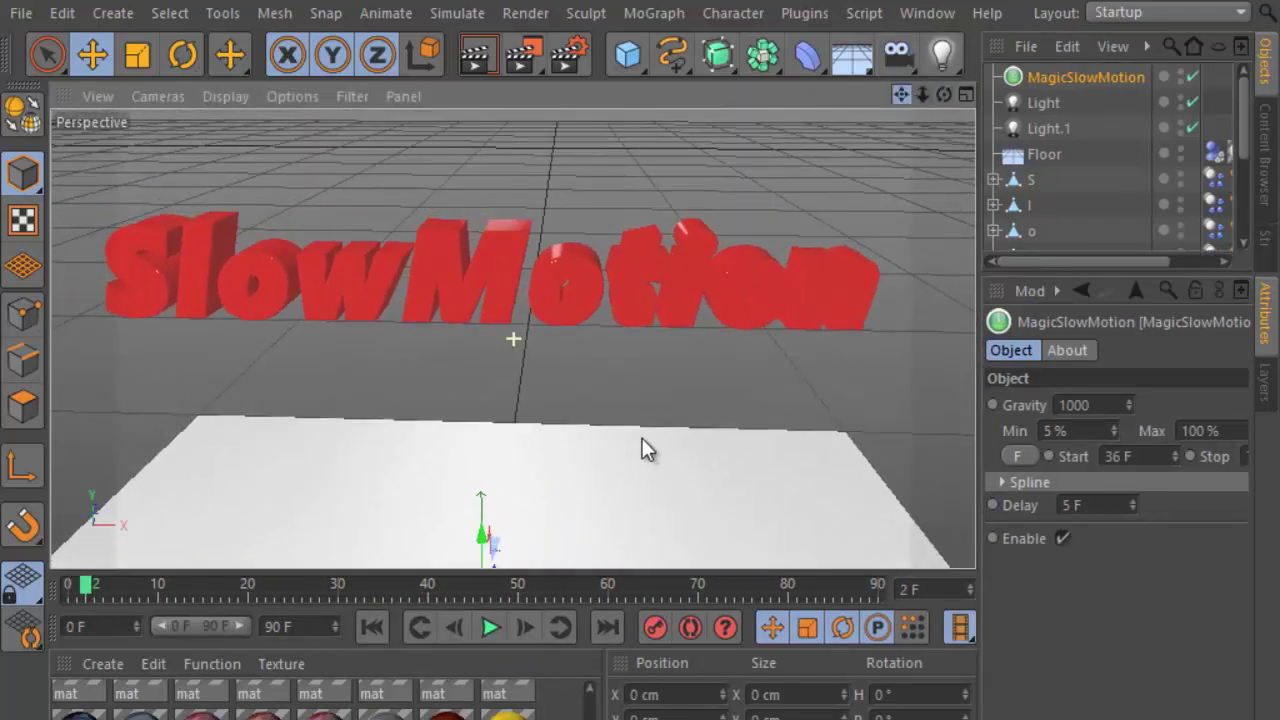
left_click(490, 627)
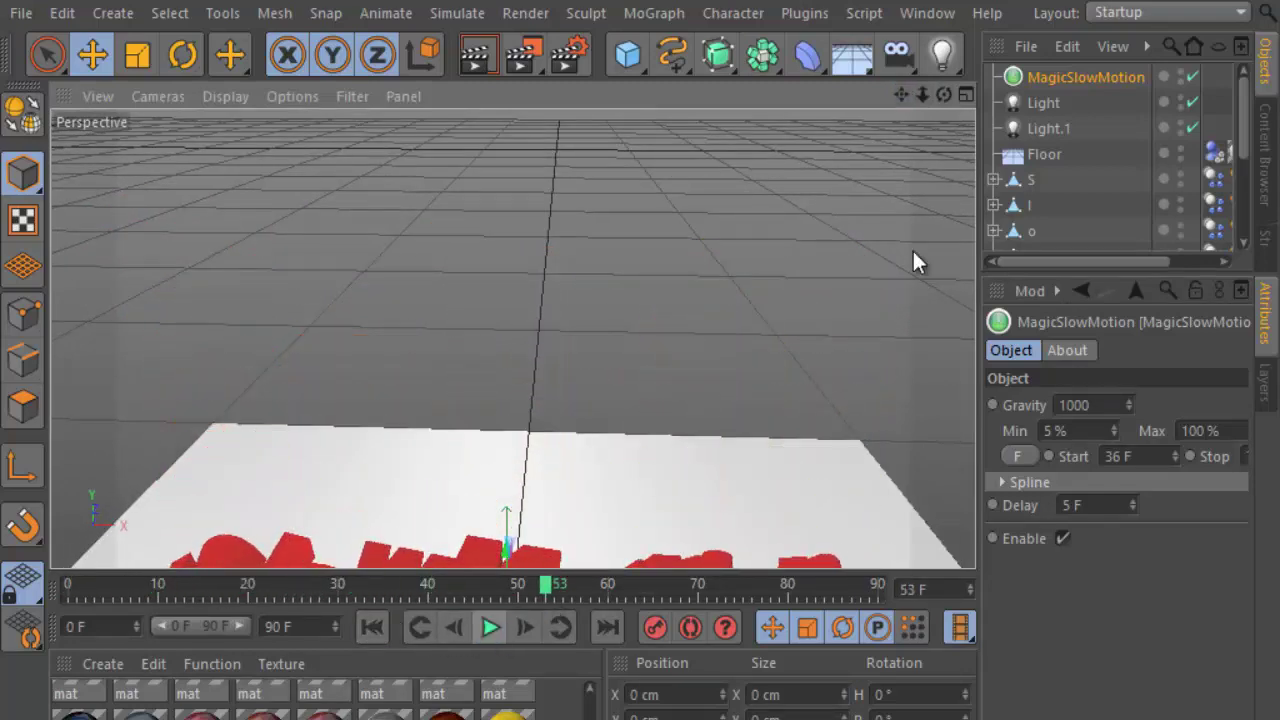
key("F8")
left_click_drag(897, 99, 639, 430)
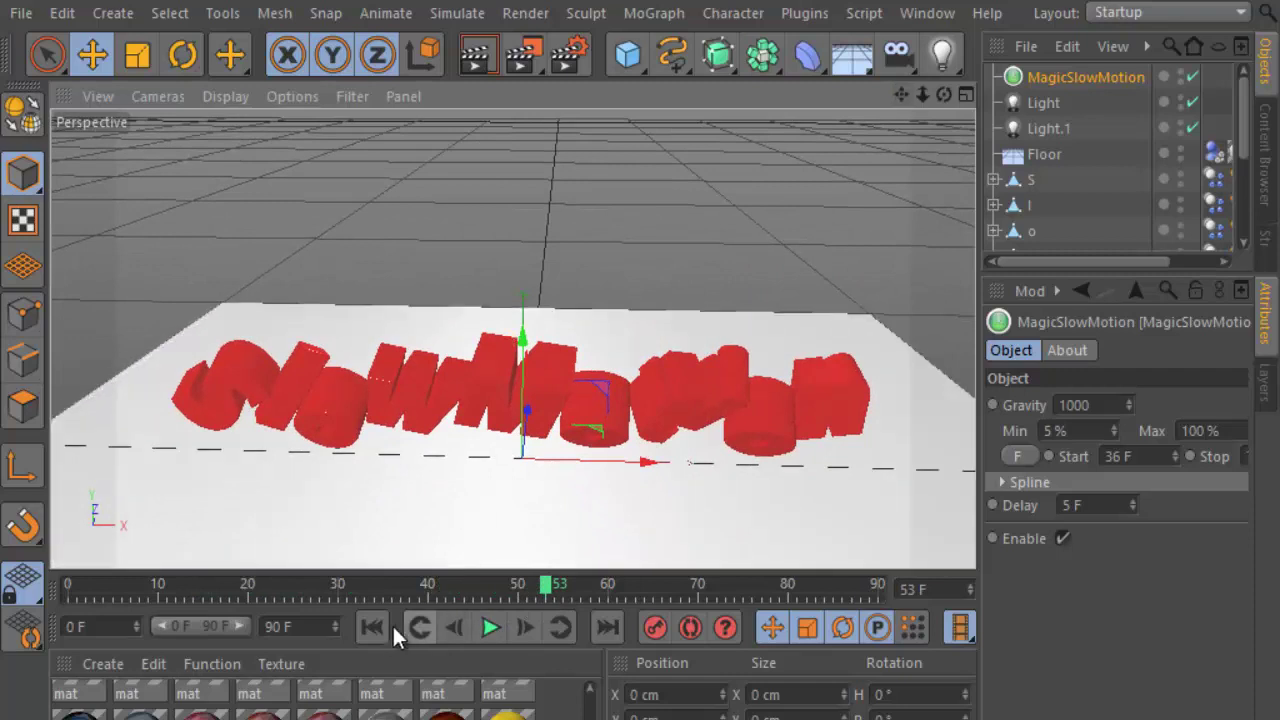
left_click(374, 627)
left_click(490, 627)
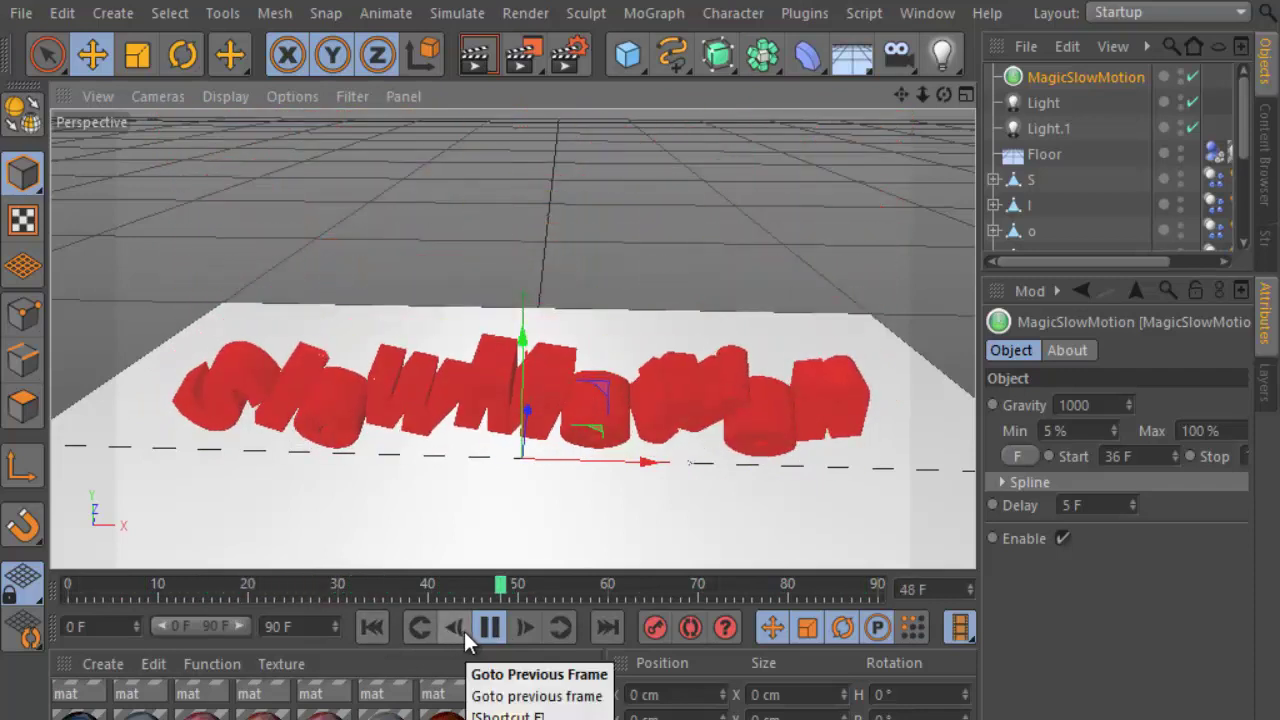
left_click(497, 630)
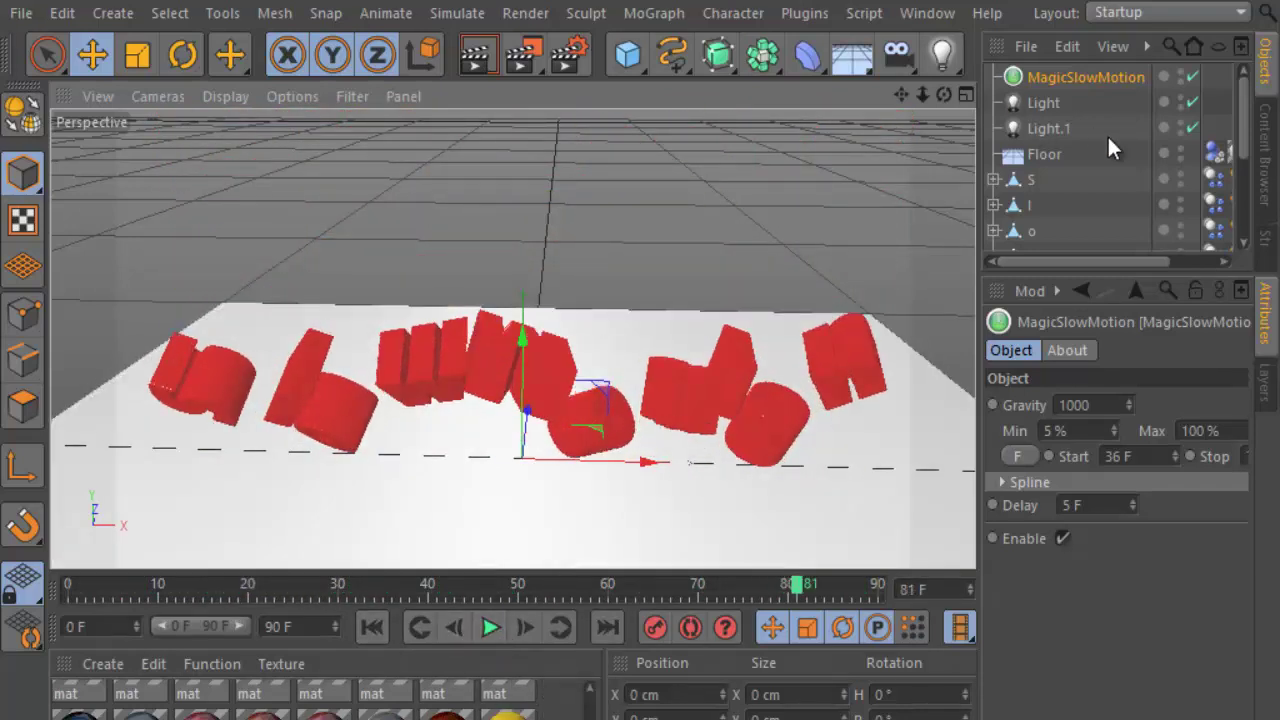
left_click_drag(1077, 272, 1089, 410)
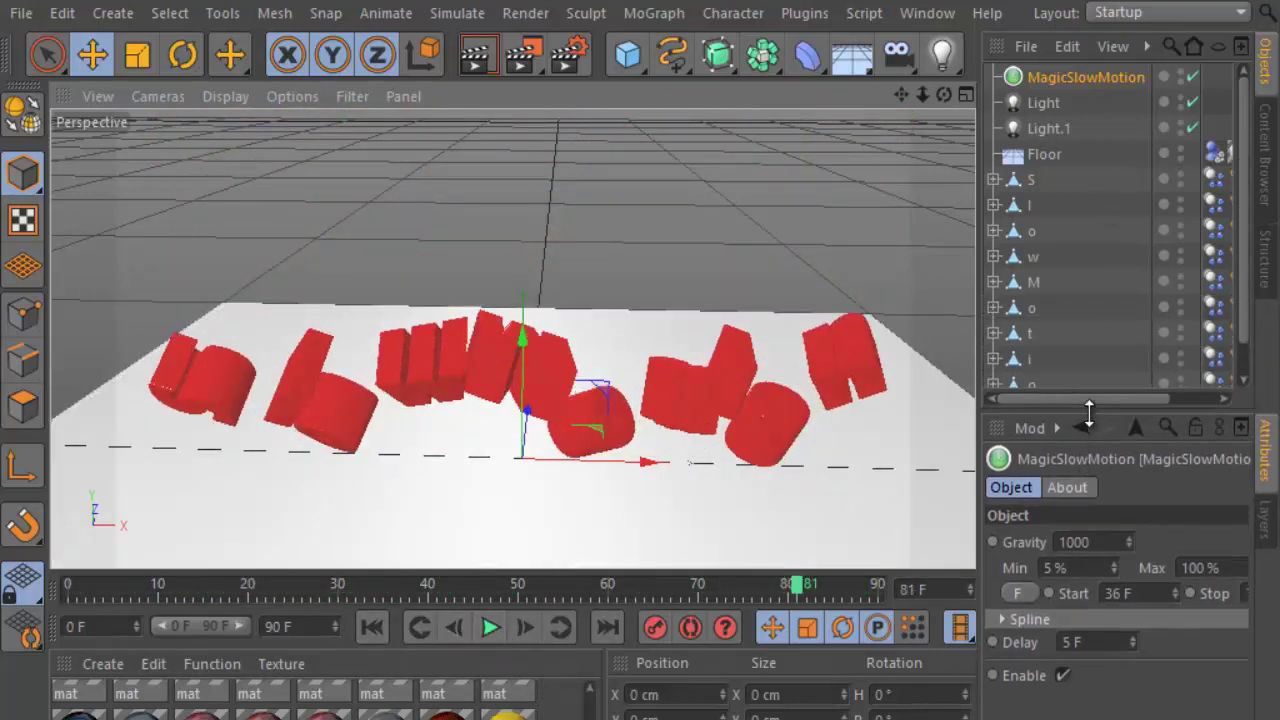
left_click_drag(978, 245, 866, 245)
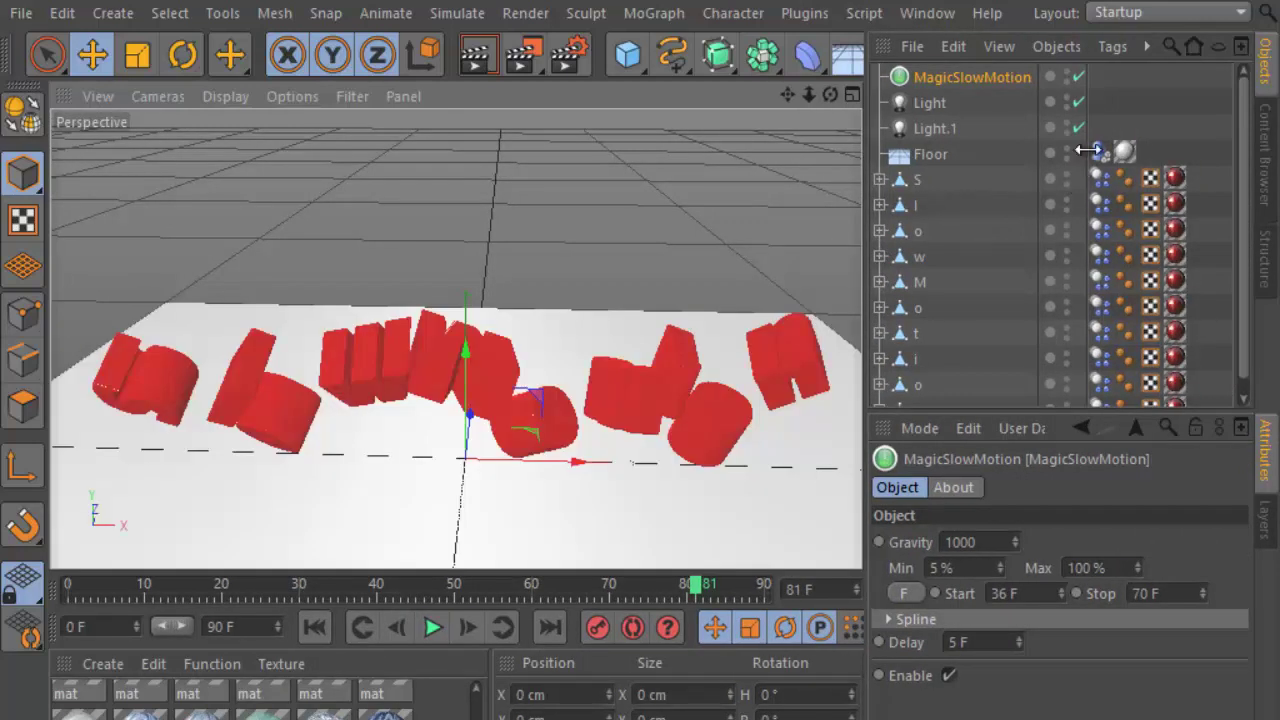
Give the Floor's Dynamics Body Bounce 100 %, Friction 50 %, Collision Noise 10 %, then replay.
left_click(1100, 152)
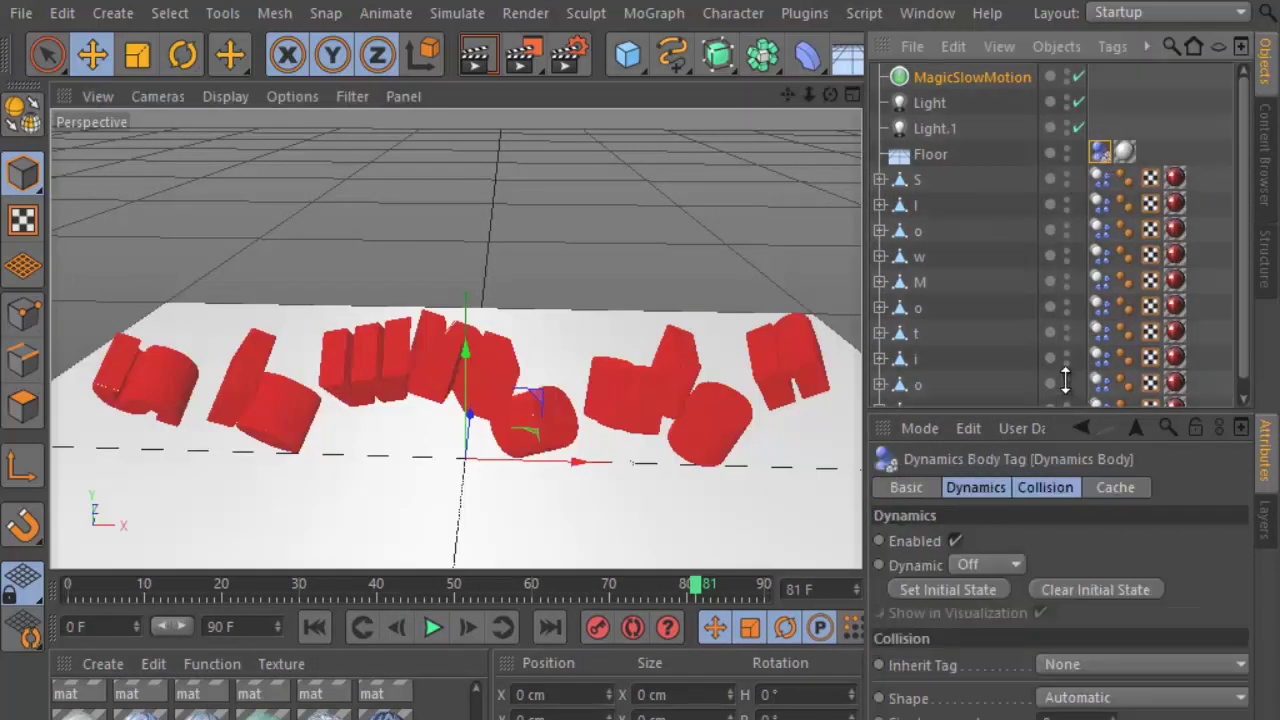
left_click_drag(1072, 412, 1072, 234)
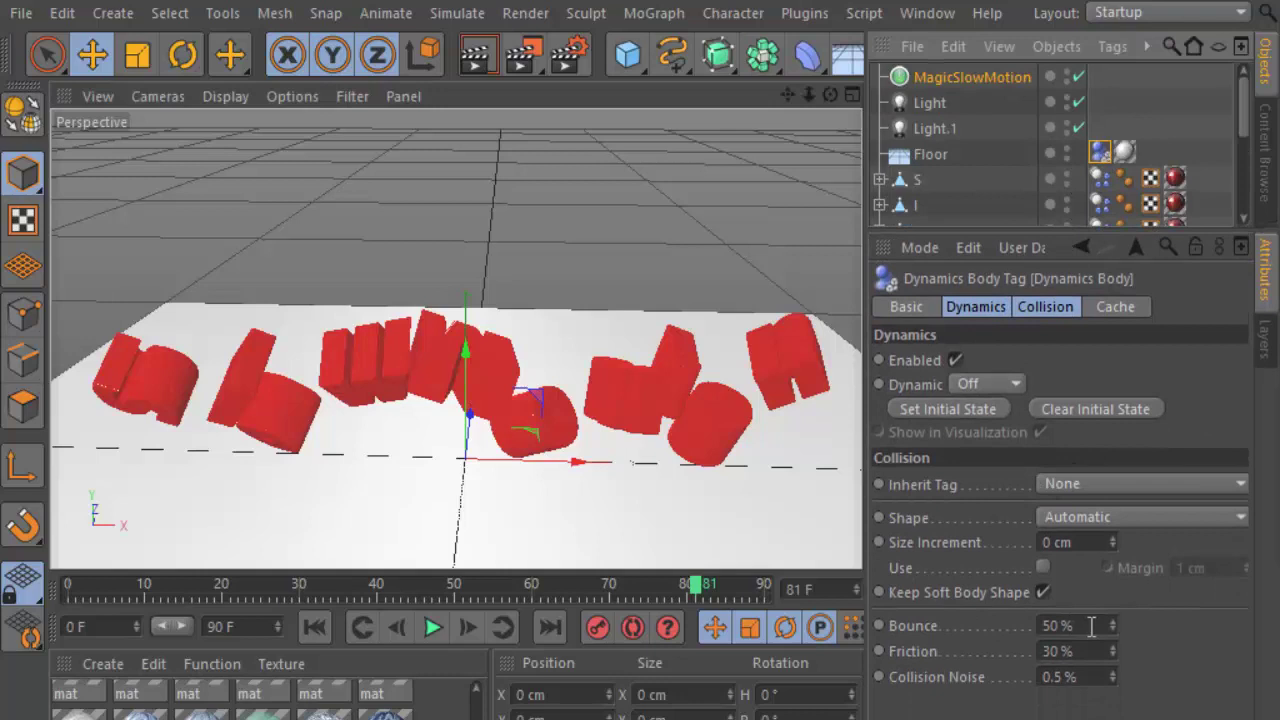
left_click(1092, 626)
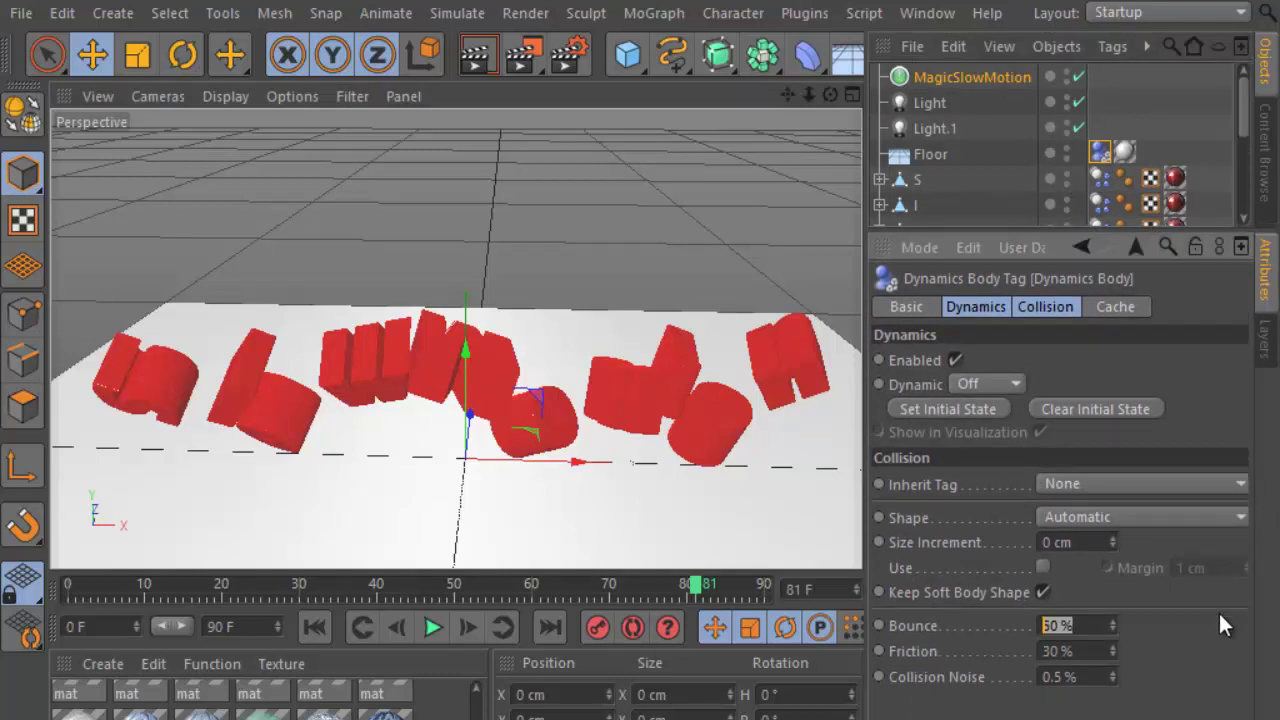
left_click(1100, 154)
left_click(1046, 625)
type("100")
key("Return")
left_click(1090, 651)
type("50")
left_click(1091, 677)
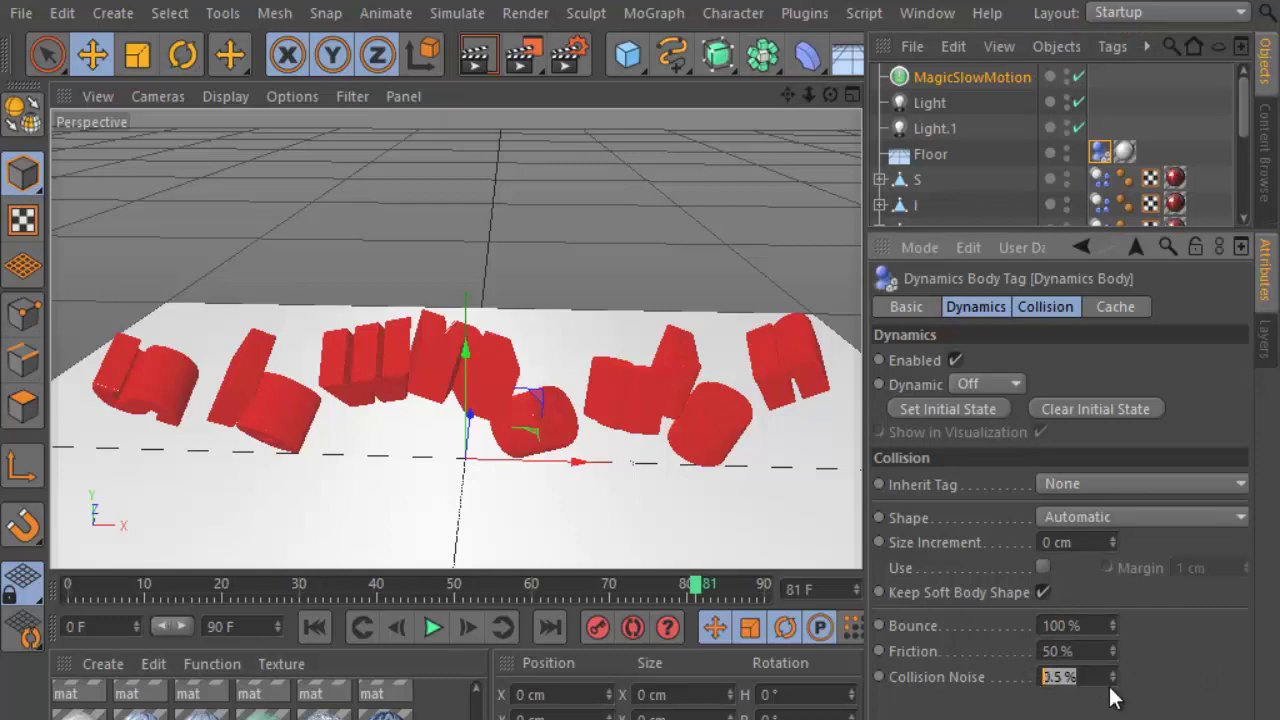
type("10")
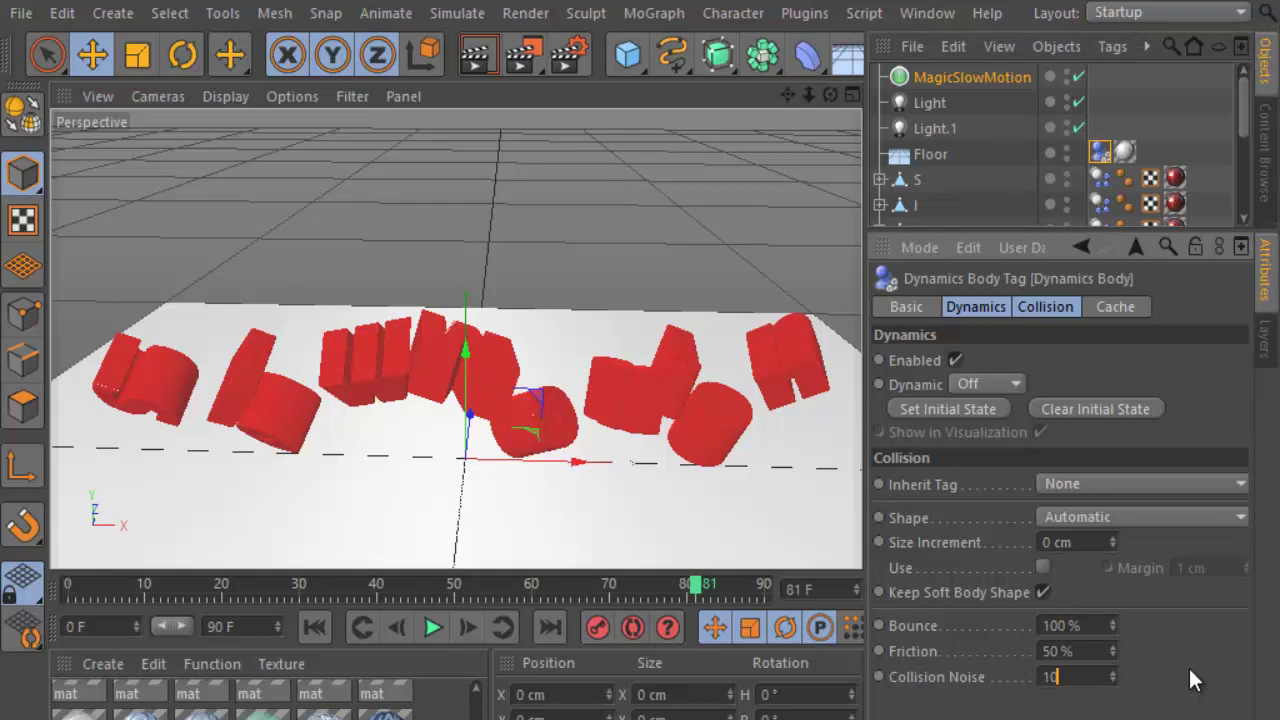
left_click(428, 627)
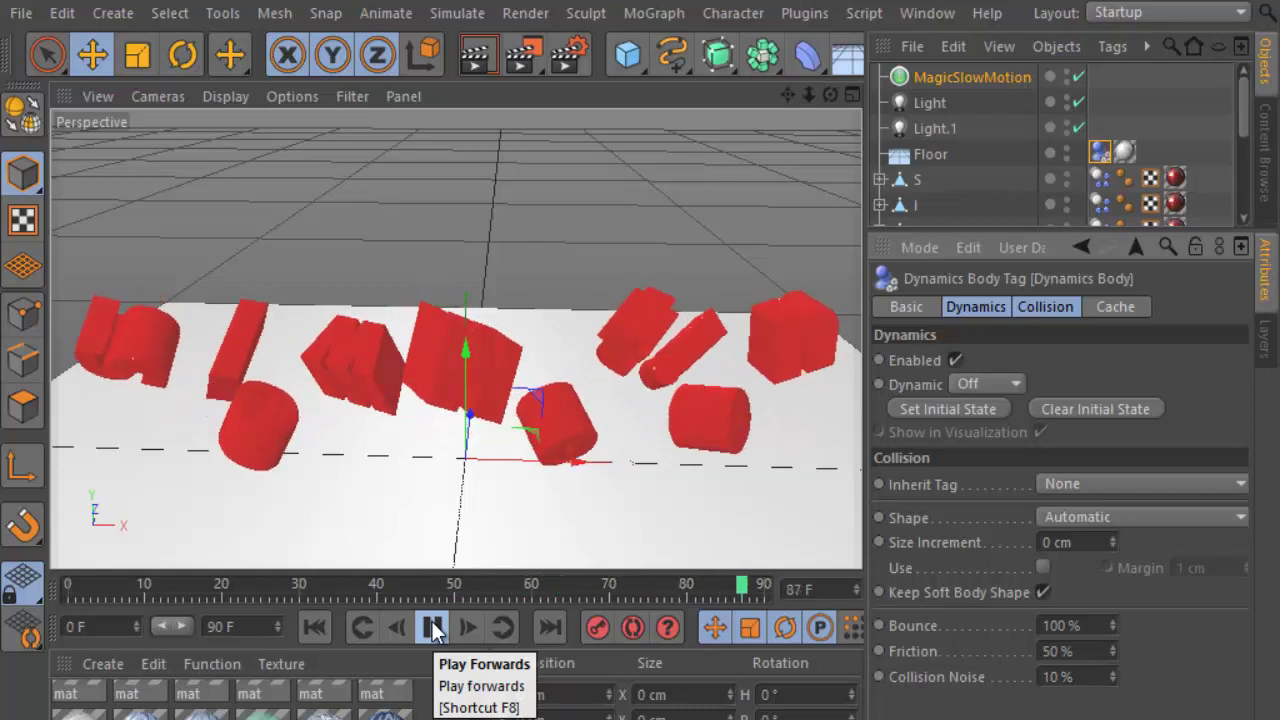
Stop playback, set the animation end frame to 130, and return to frame 0.
left_click(433, 627)
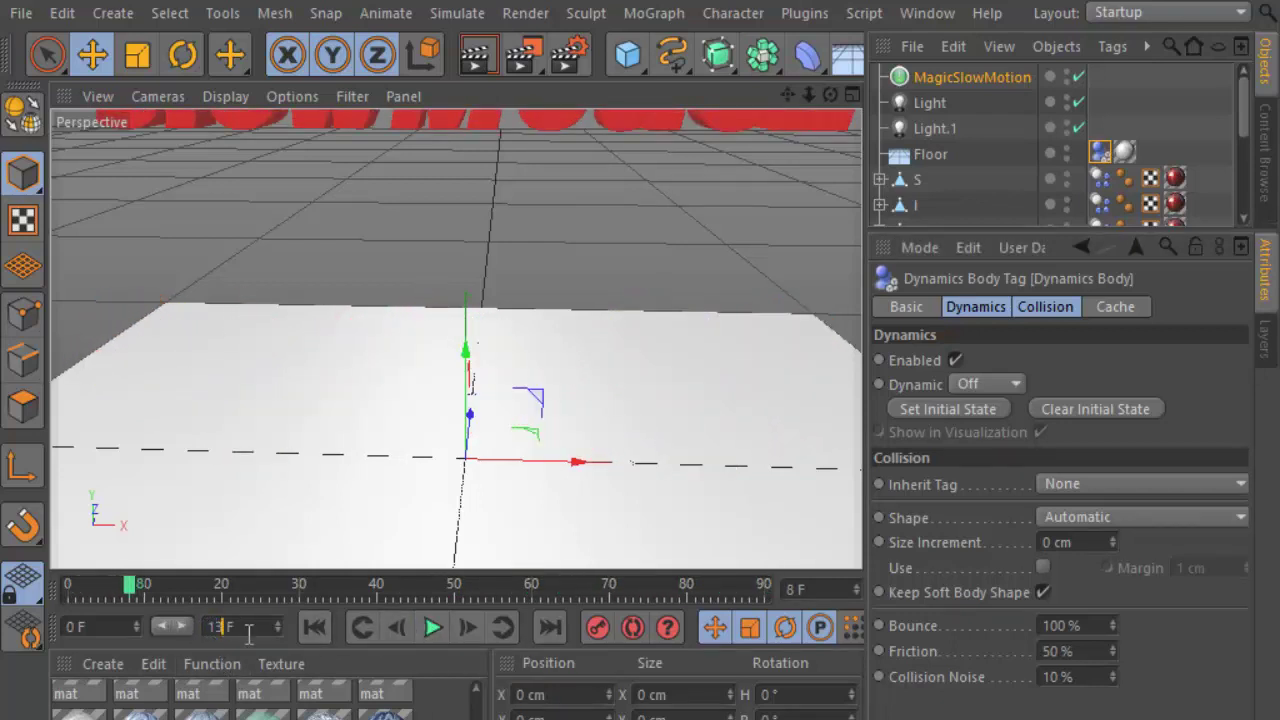
type("0")
key("Return")
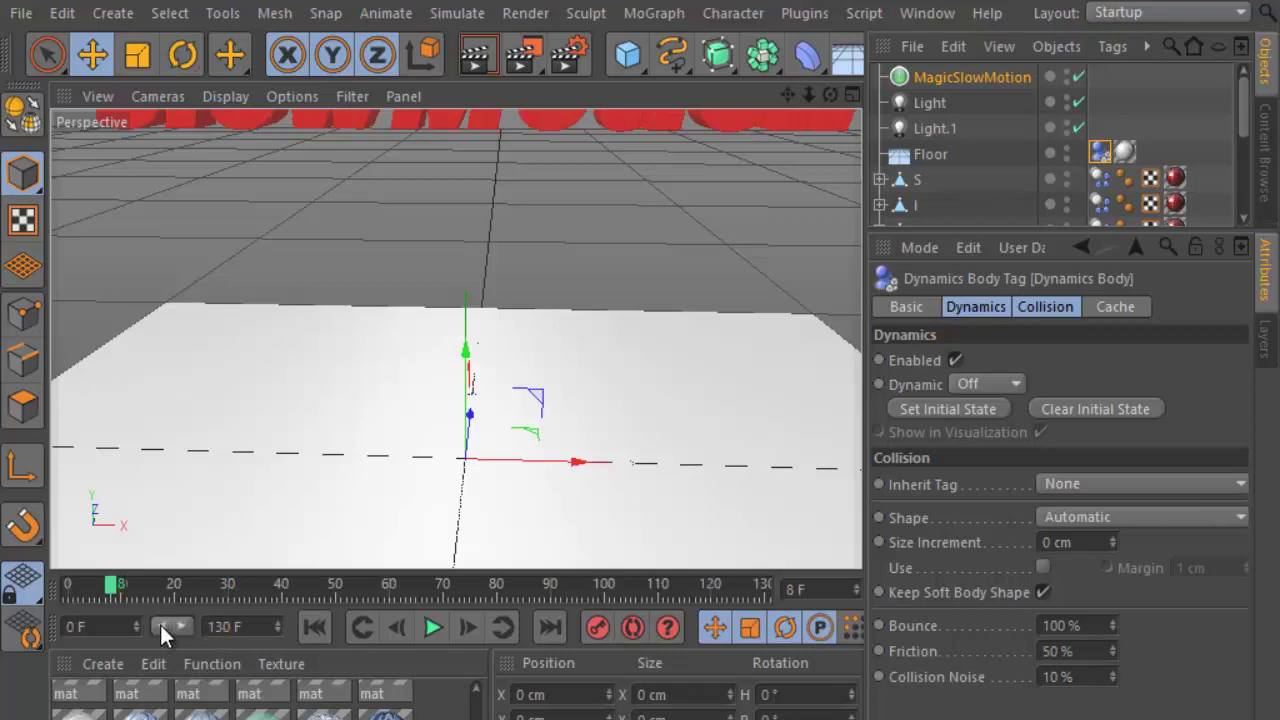
left_click(333, 624)
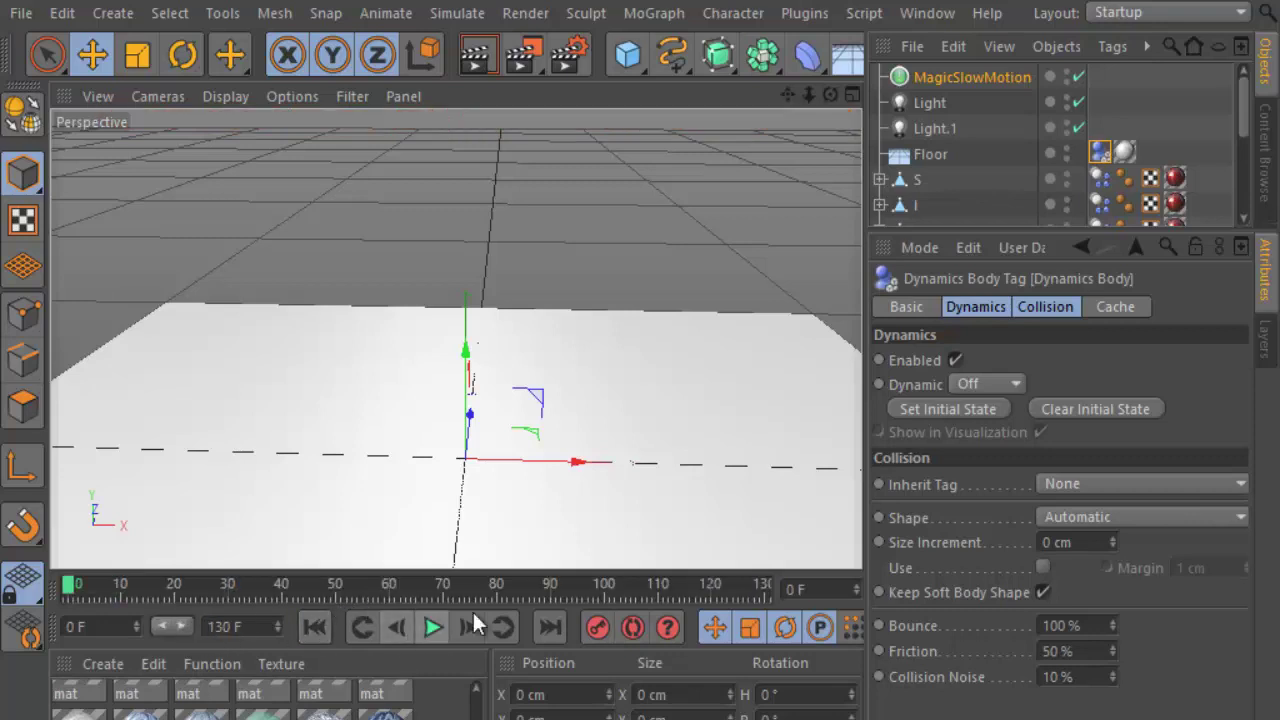
Enlarge the 3D view, play the 130-frame animation, then rewind to the start.
left_click_drag(868, 334, 980, 334)
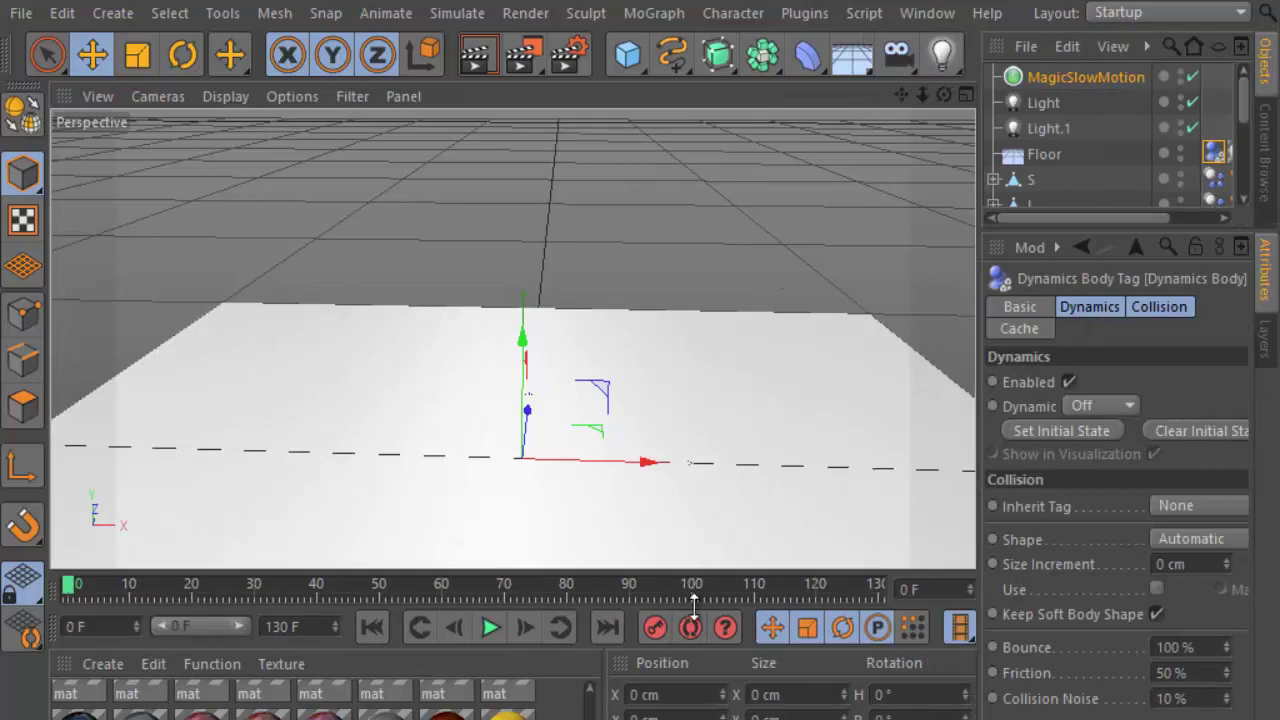
left_click_drag(693, 603, 605, 641)
left_click(489, 672)
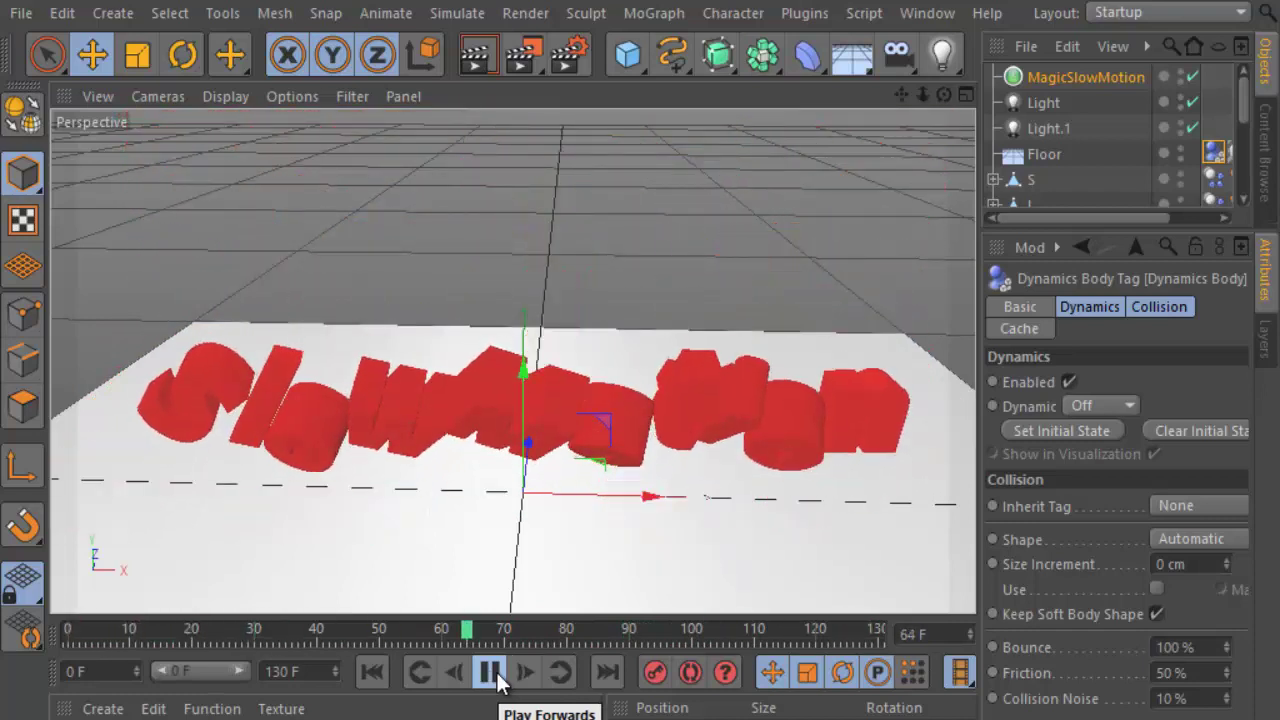
left_click(497, 673)
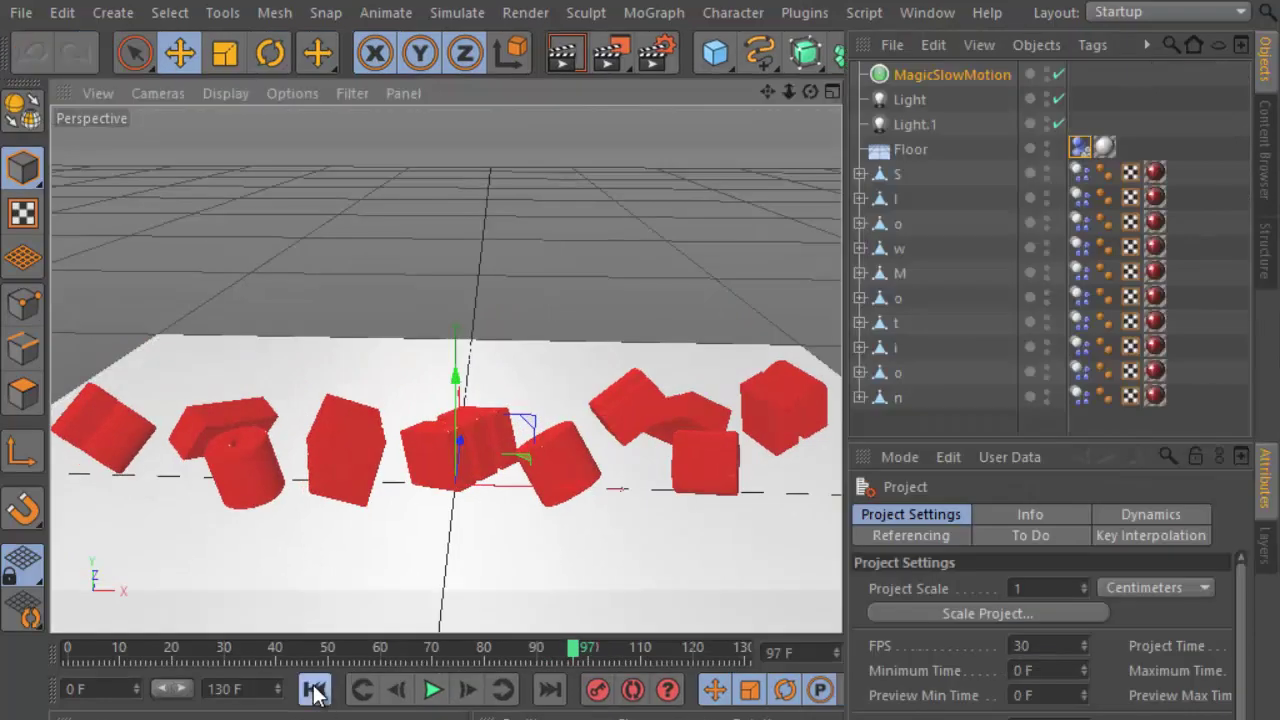
left_click(316, 689)
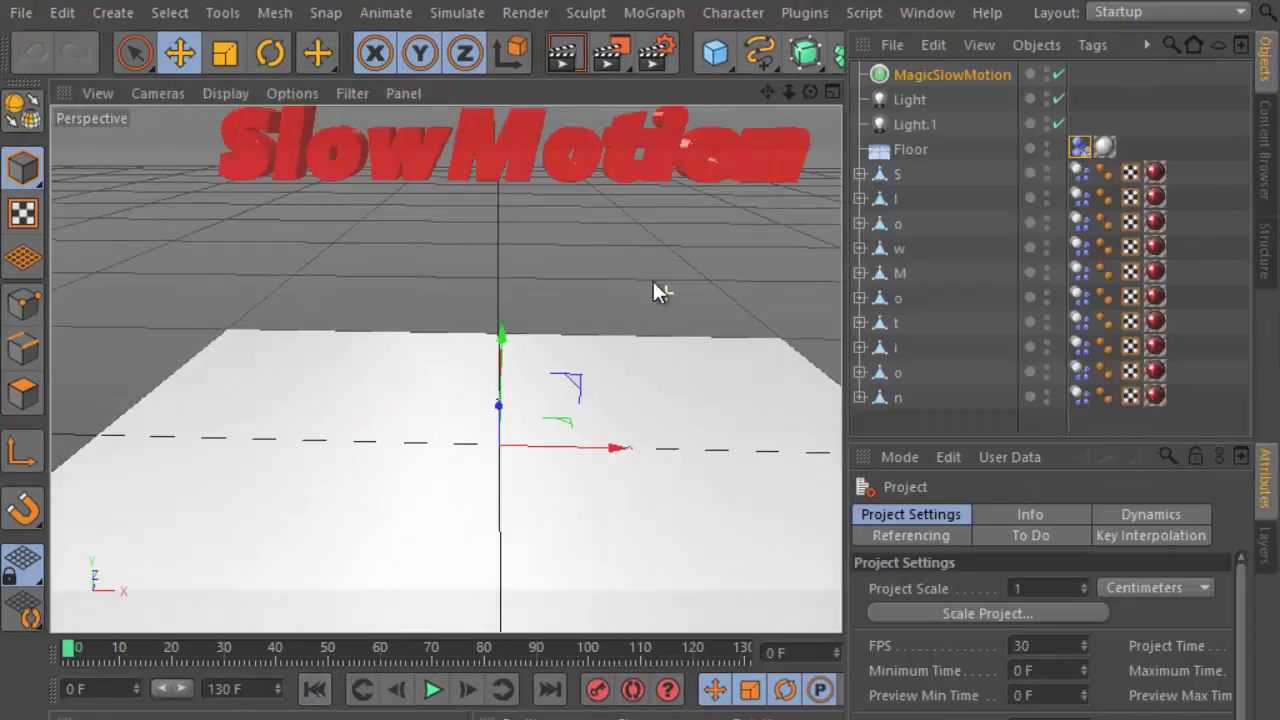
Reframe and widen the perspective view, then add a standard Camera object.
middle_click_drag(639, 424, 857, 266, "alt")
left_click_drag(1030, 240, 979, 300)
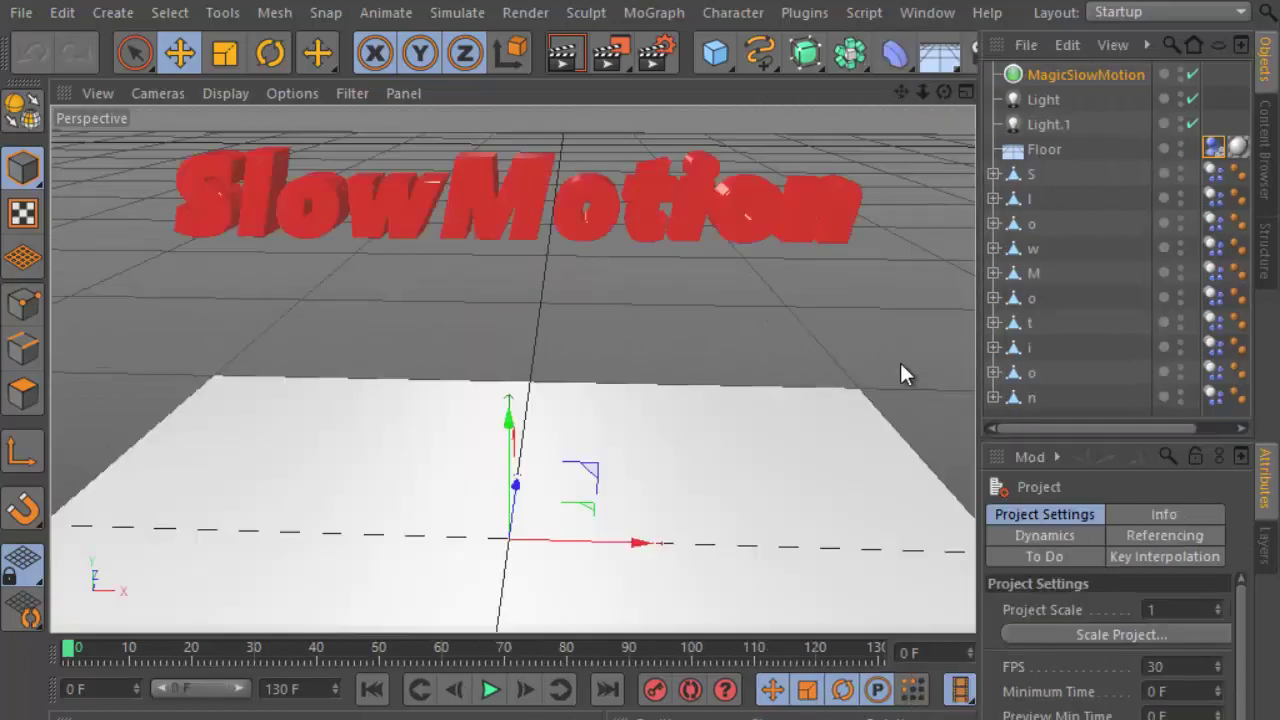
mouse_move(640, 425)
middle_mouse_down("alt")
mouse_move(640, 438)
mouse_move(638, 424)
middle_mouse_up("alt")
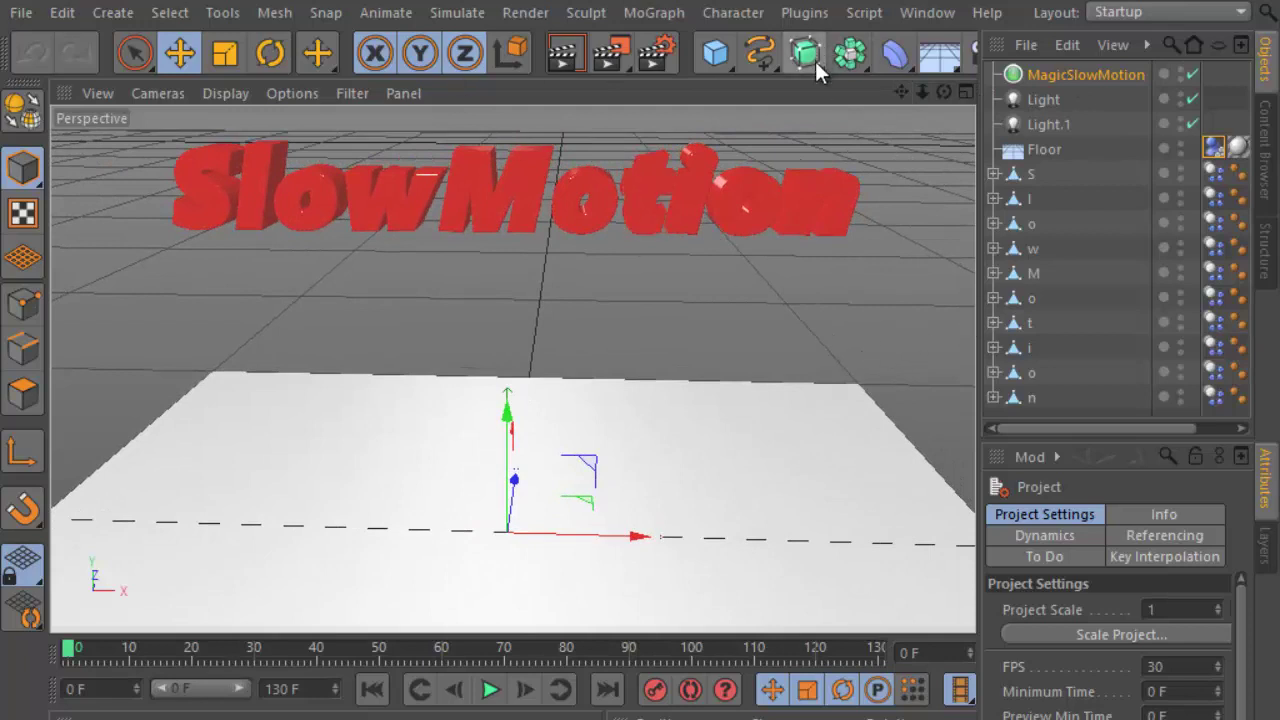
left_click(974, 50)
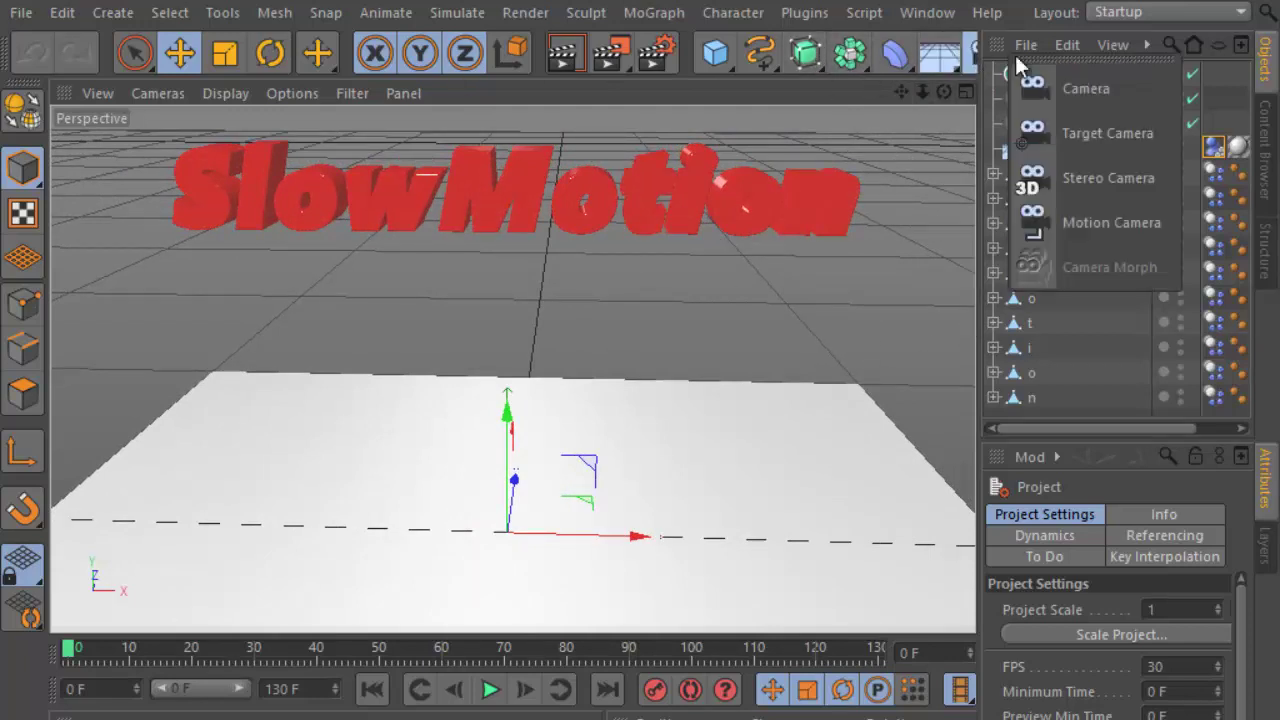
left_click(1045, 84)
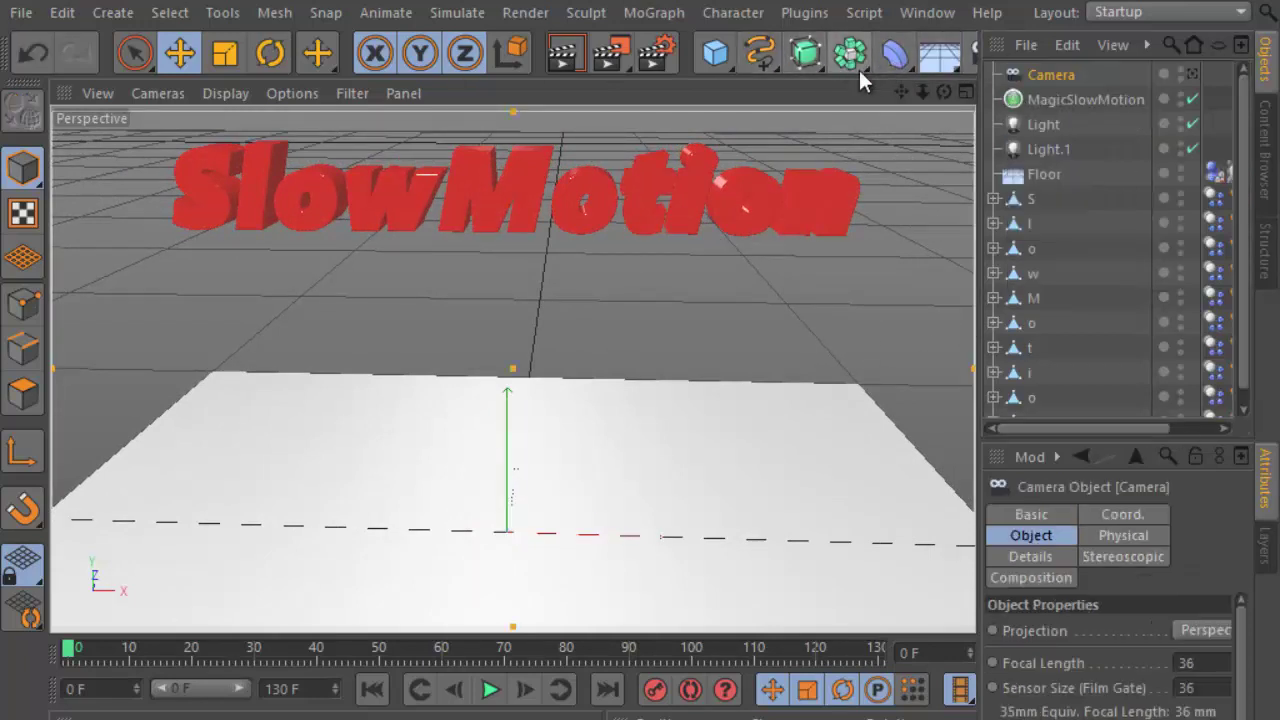
left_click(760, 52)
Add a Circle spline and raise it behind the SlowMotion text in the front view.
left_click(1006, 183)
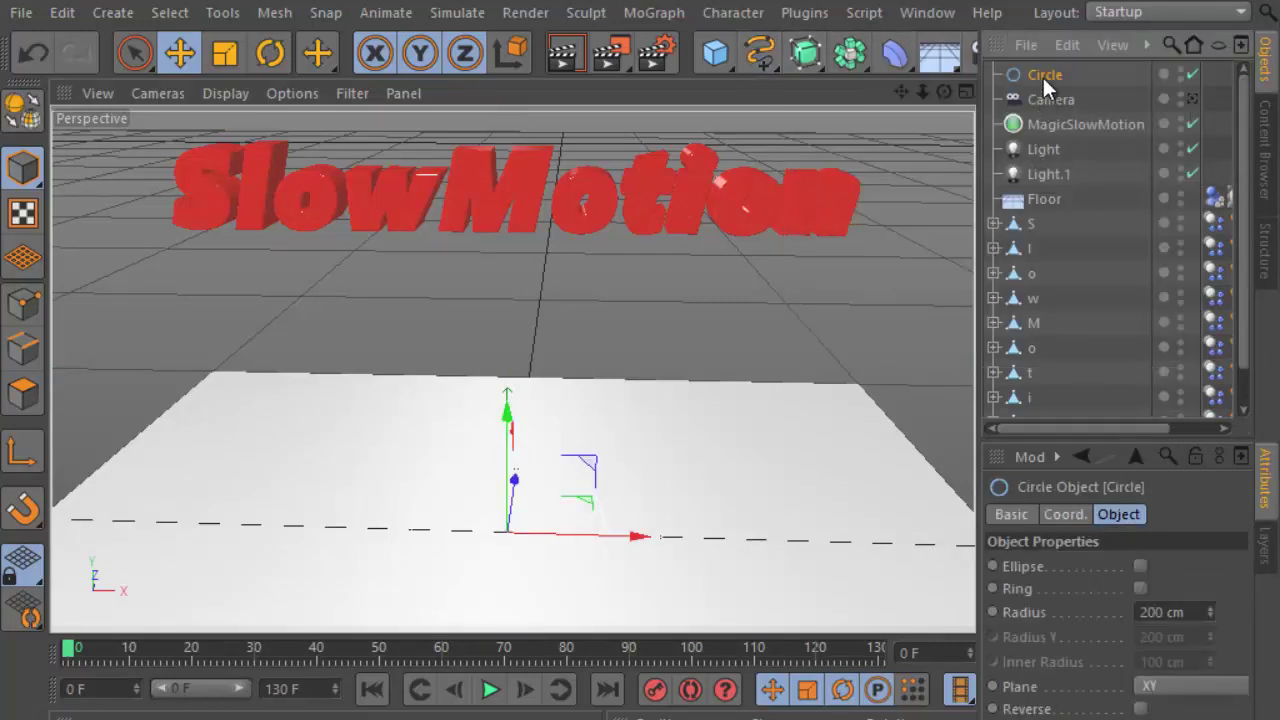
key("F5")
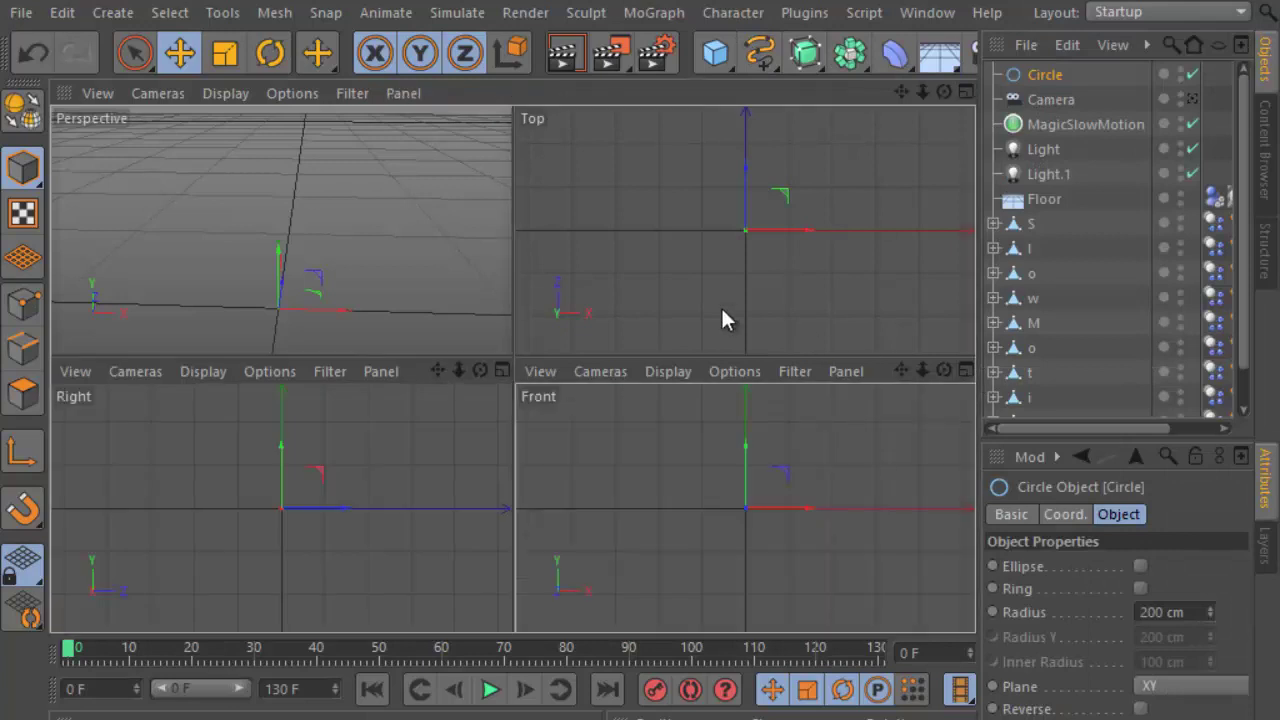
key("F4")
scroll(697, 325, "down", 3)
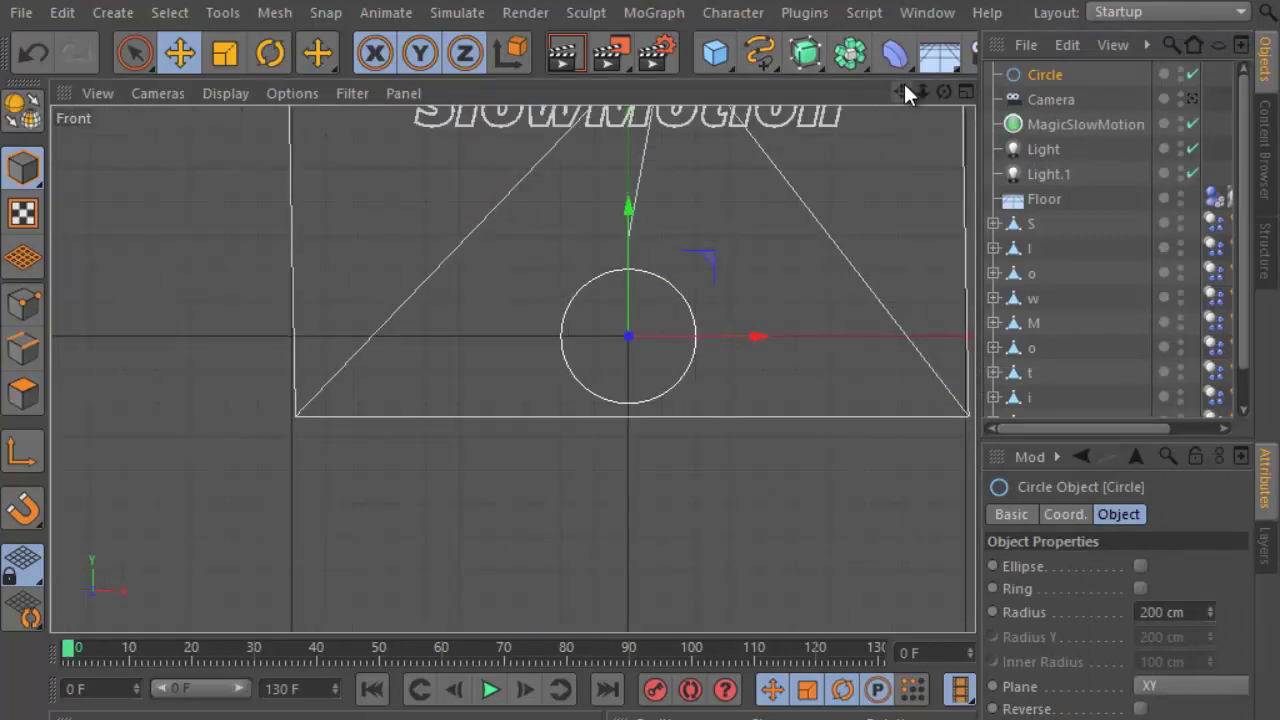
left_click_drag(903, 86, 902, 88)
mouse_move(551, 297)
left_mouse_down()
mouse_move(641, 423)
mouse_move(693, 302)
left_mouse_up()
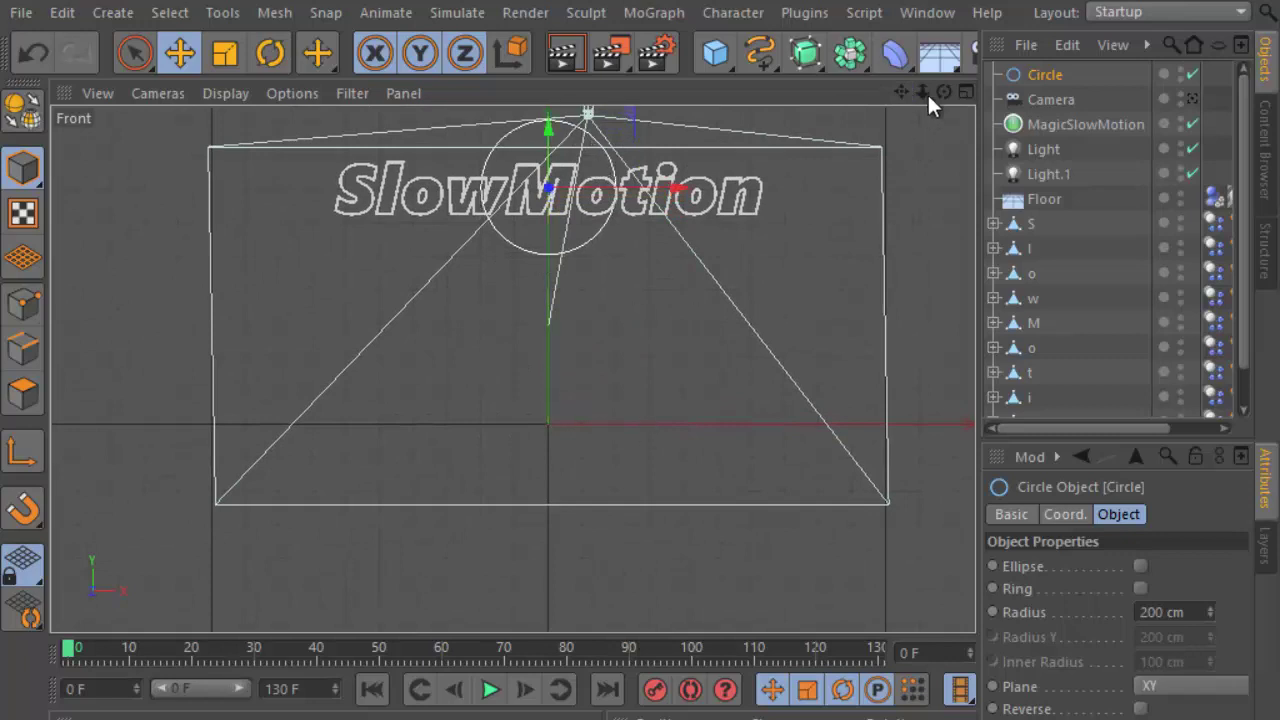
Slide the circle along Z in the Right view to align with the text, then return to Perspective.
middle_click(926, 104)
middle_click(505, 372)
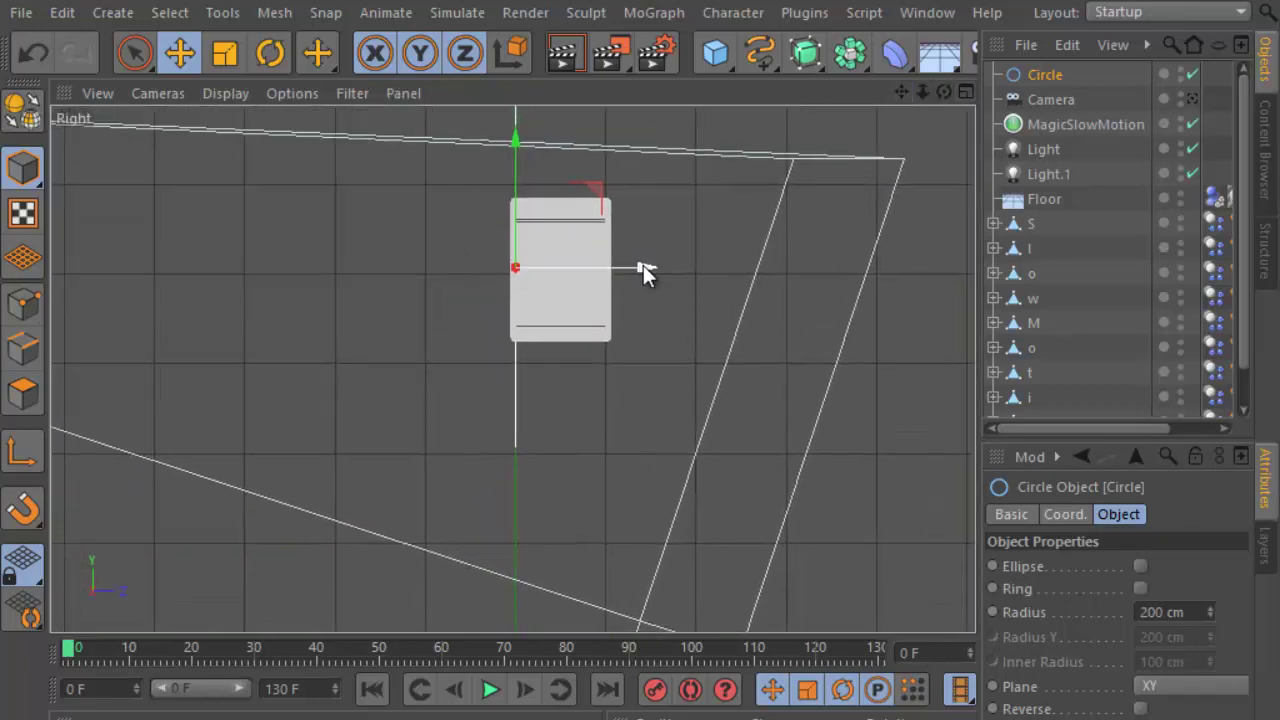
left_click_drag(643, 265, 688, 268)
middle_click(887, 96)
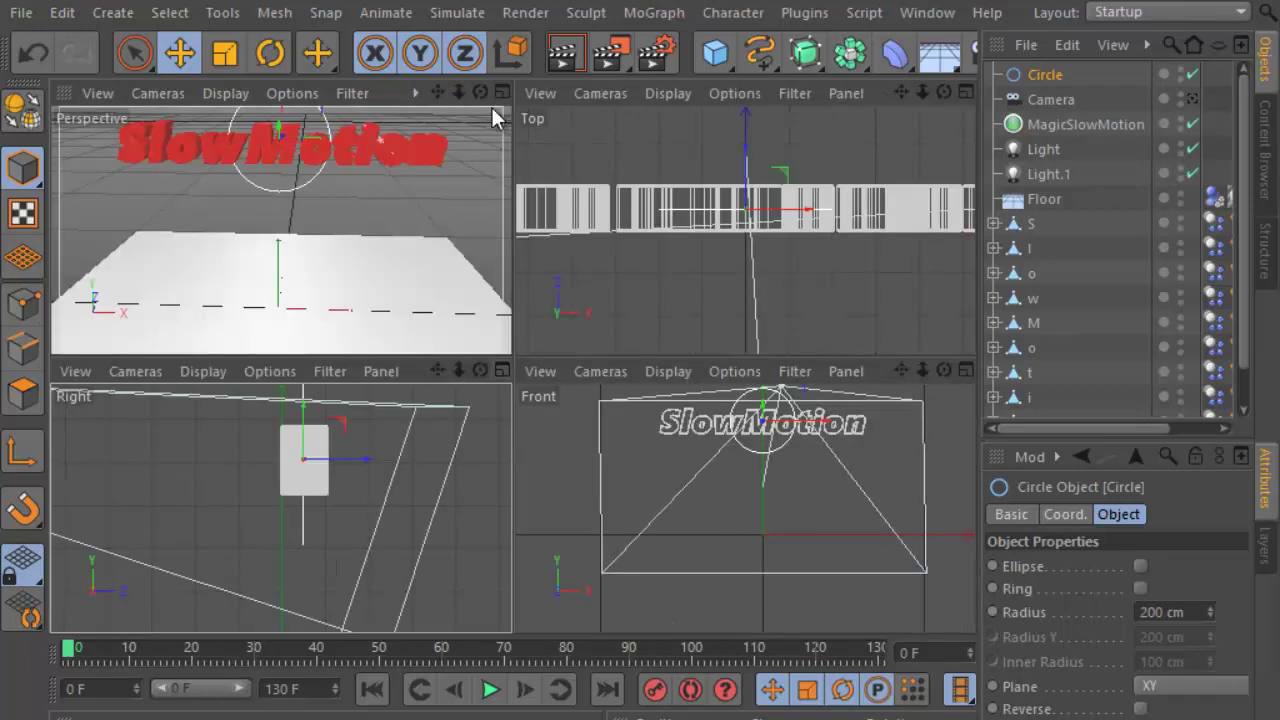
left_click(503, 92)
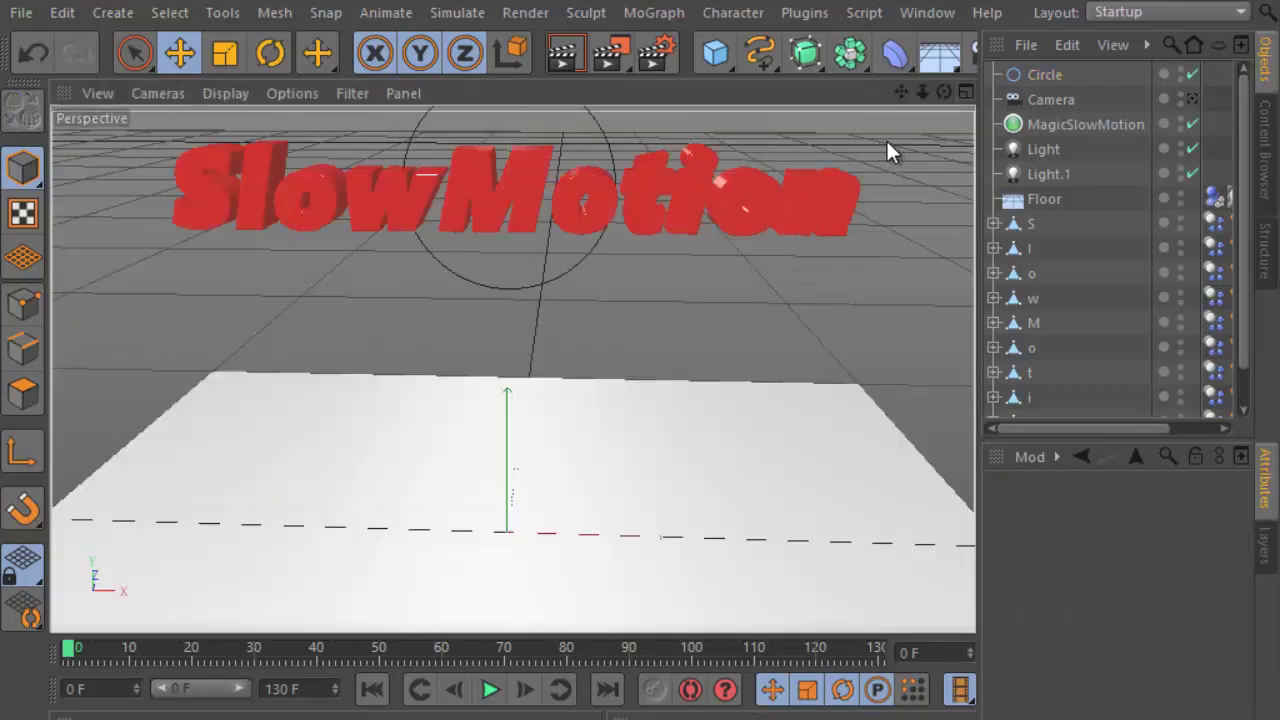
Parent the Camera under the Circle in the Object Manager, then select the Circle.
left_click(1048, 103)
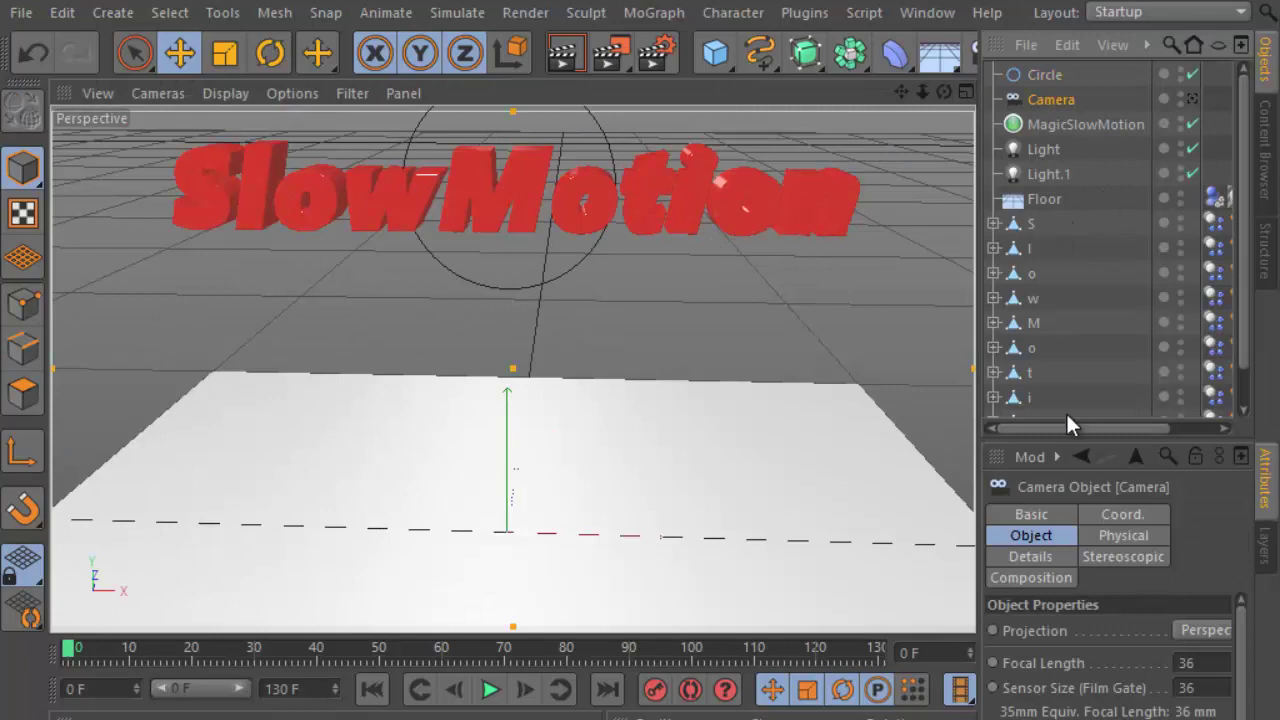
left_click(1145, 522)
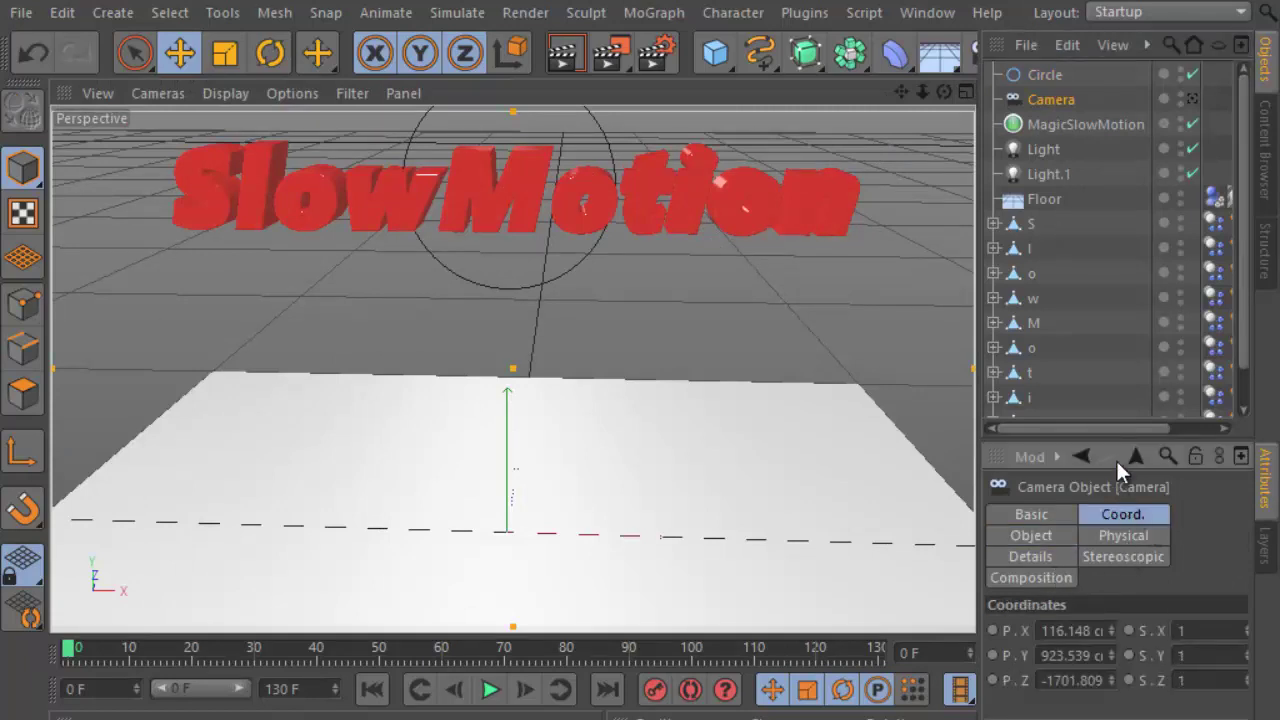
left_click_drag(1116, 441, 1116, 309)
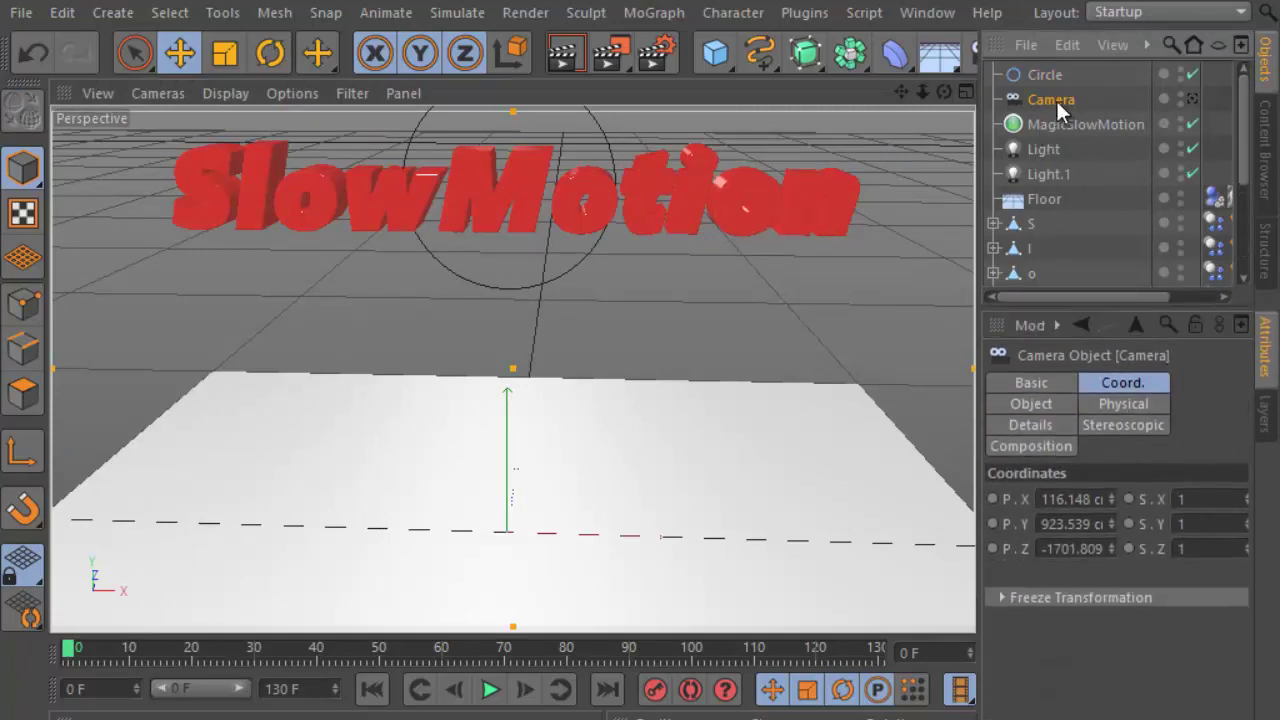
left_click_drag(1056, 100, 1050, 78)
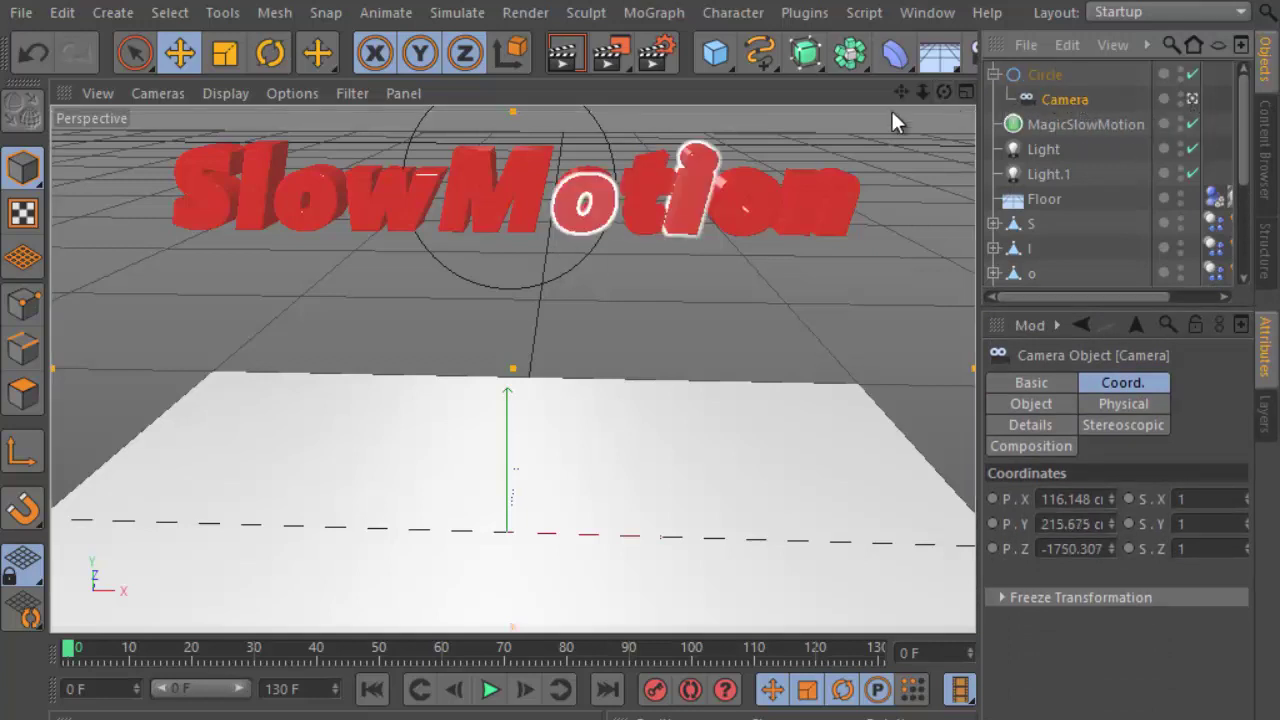
left_click(1030, 74)
Try rotating the circle to swing the camera, then undo the rotation.
left_click(270, 52)
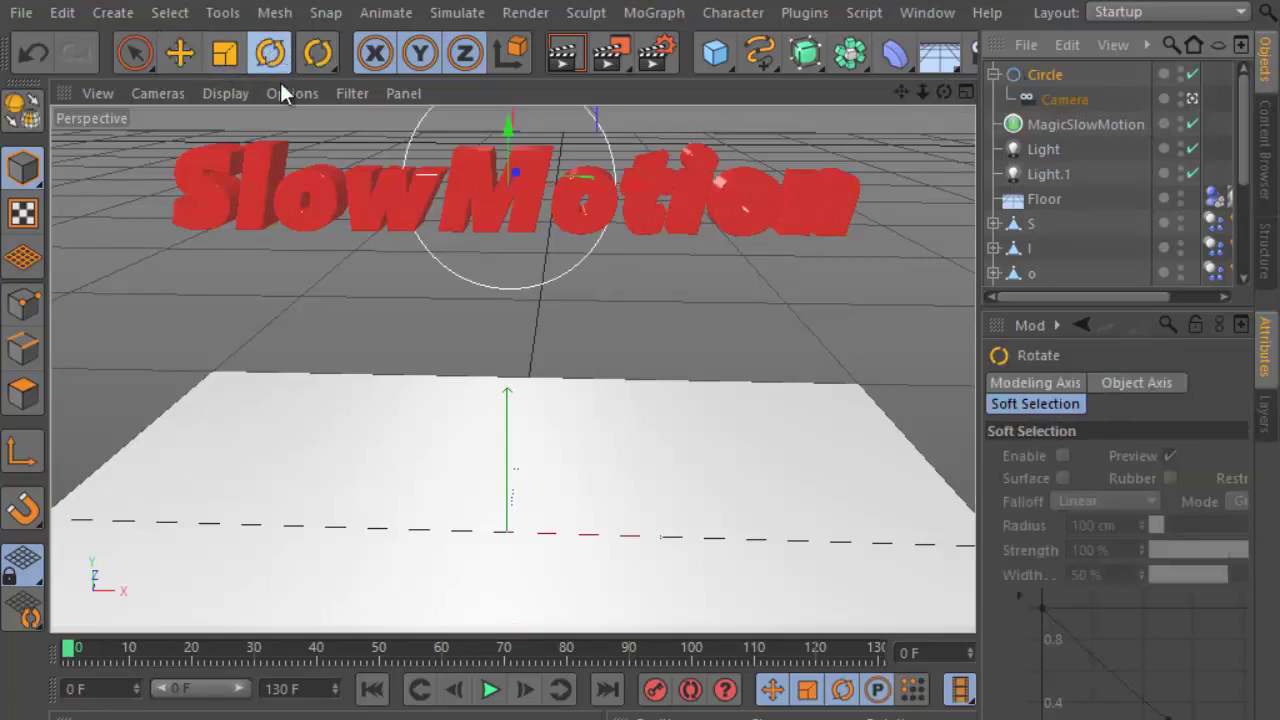
mouse_move(514, 195)
left_mouse_down()
mouse_move(500, 192)
mouse_move(532, 178)
left_mouse_up()
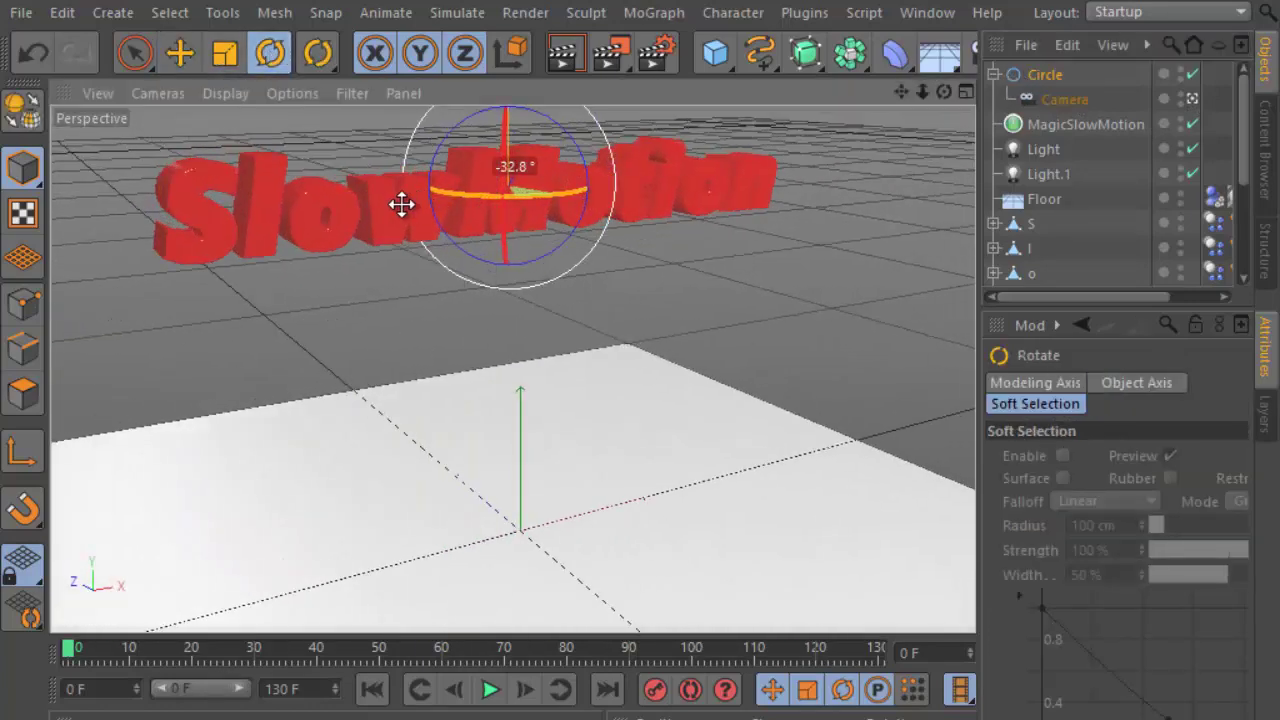
left_click(62, 12)
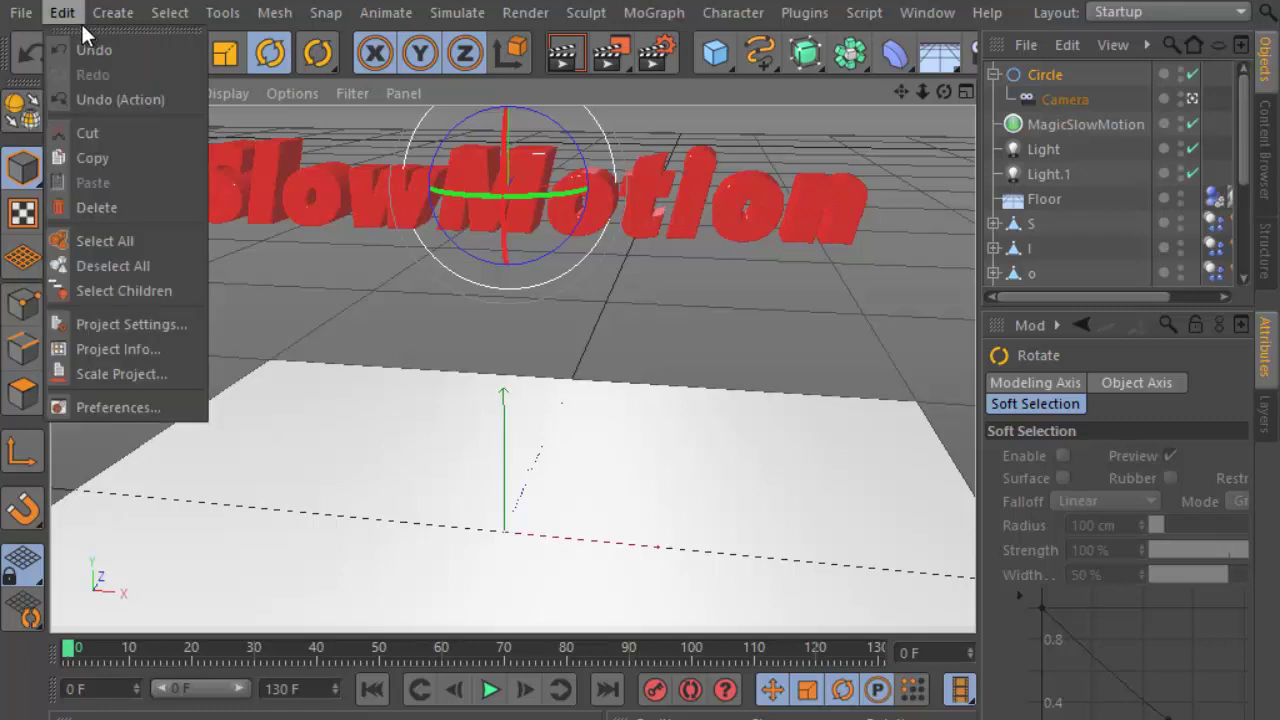
left_click(86, 29)
Record a keyframe for the circle at frame 0.
left_click_drag(460, 632, 457, 537)
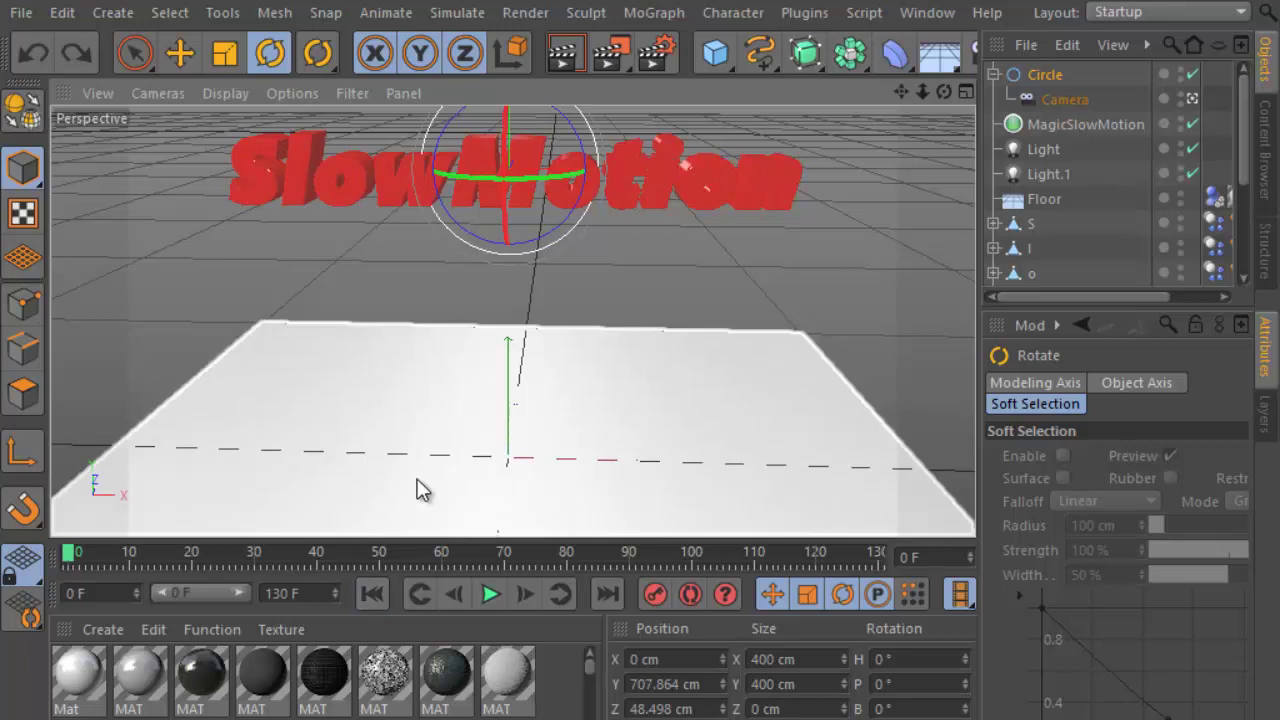
left_click(1043, 82)
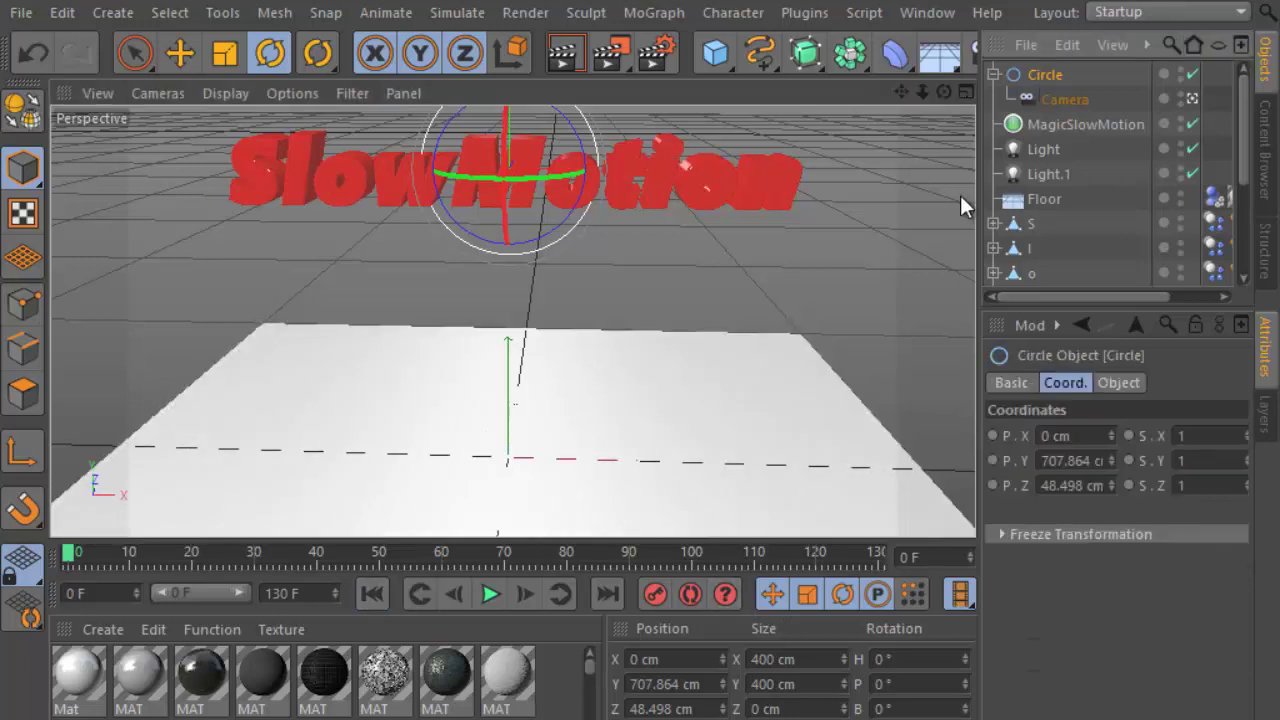
left_click(655, 594)
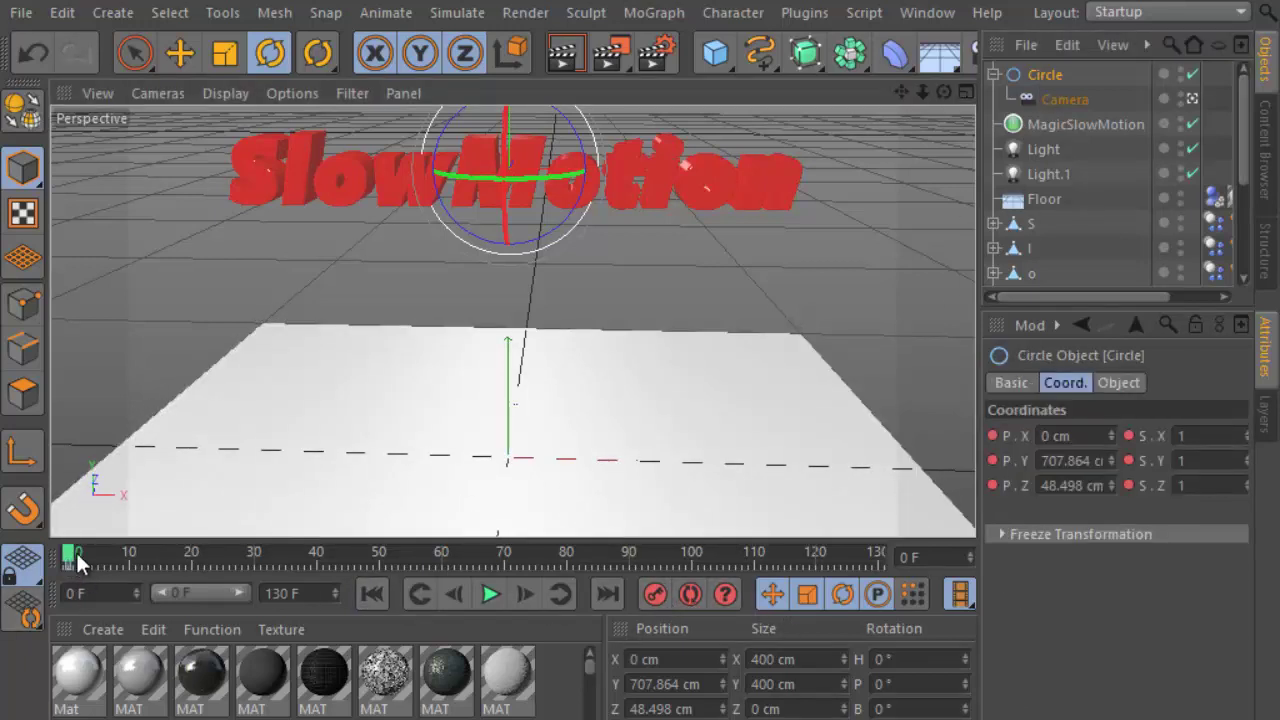
Preview the letters falling by scrubbing and playing the animation from the start.
left_click_drag(80, 558, 289, 559)
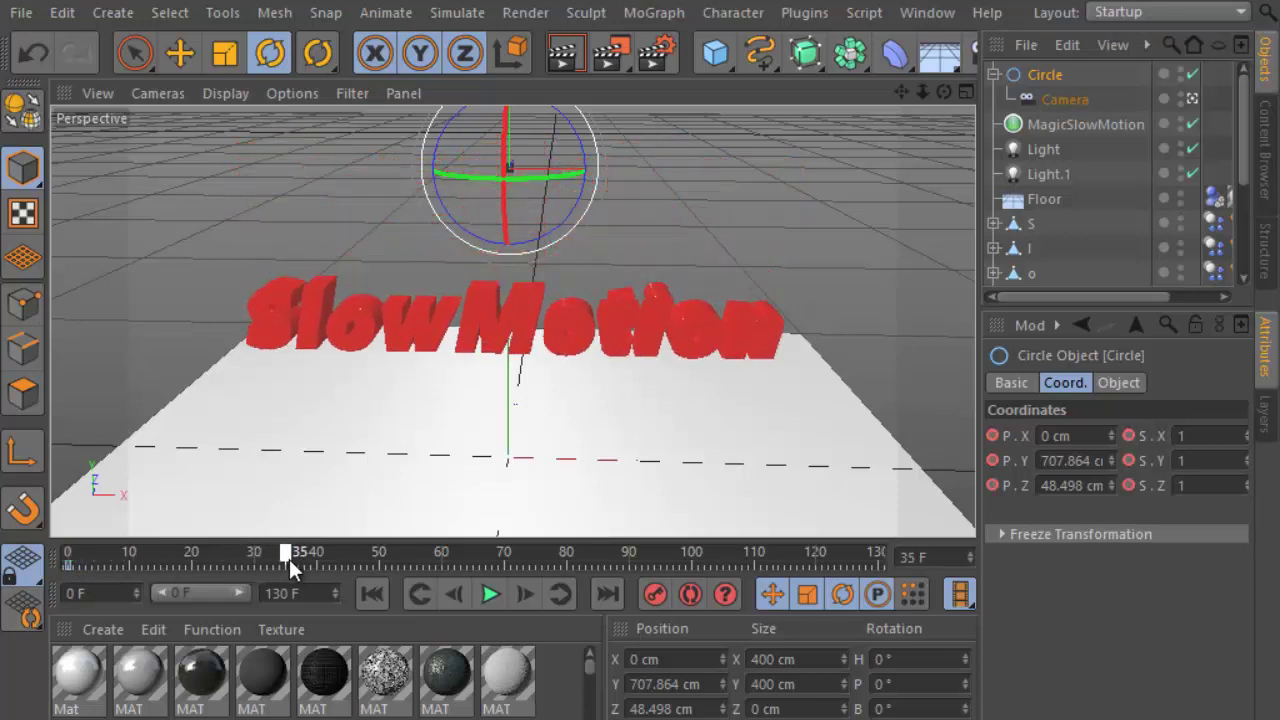
left_click(371, 594)
left_click(490, 594)
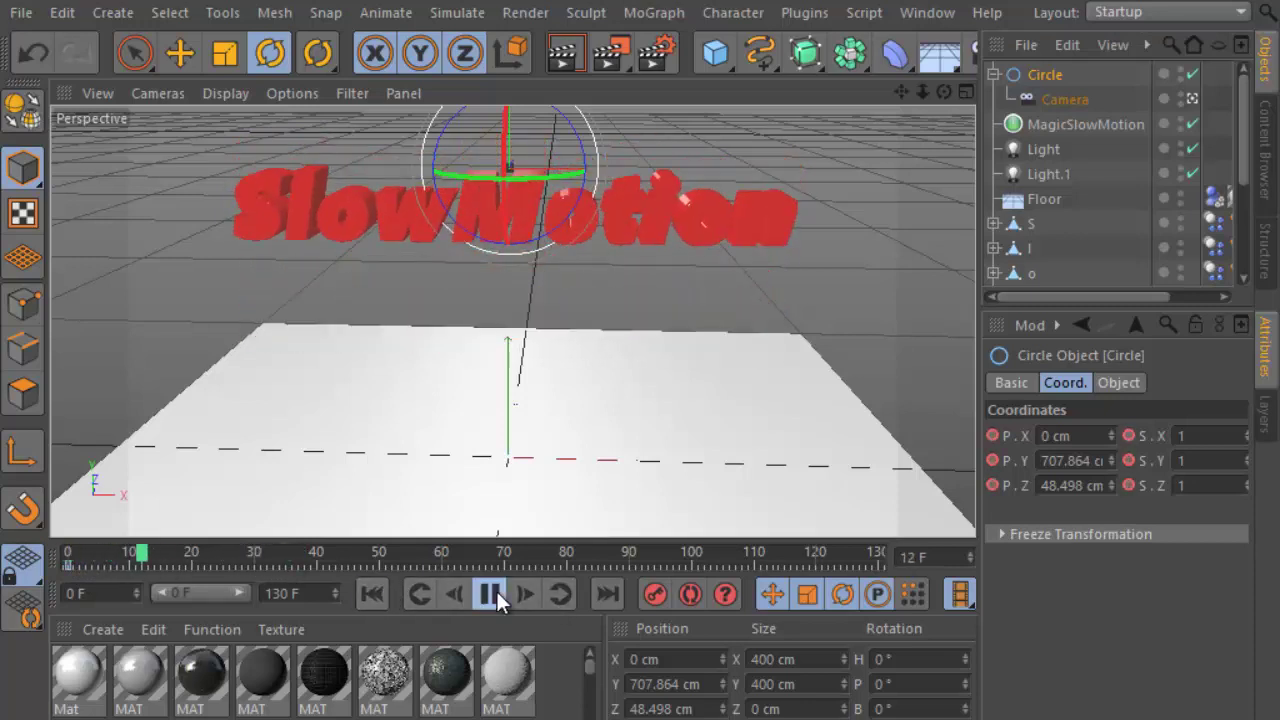
left_click(493, 594)
left_click(378, 594)
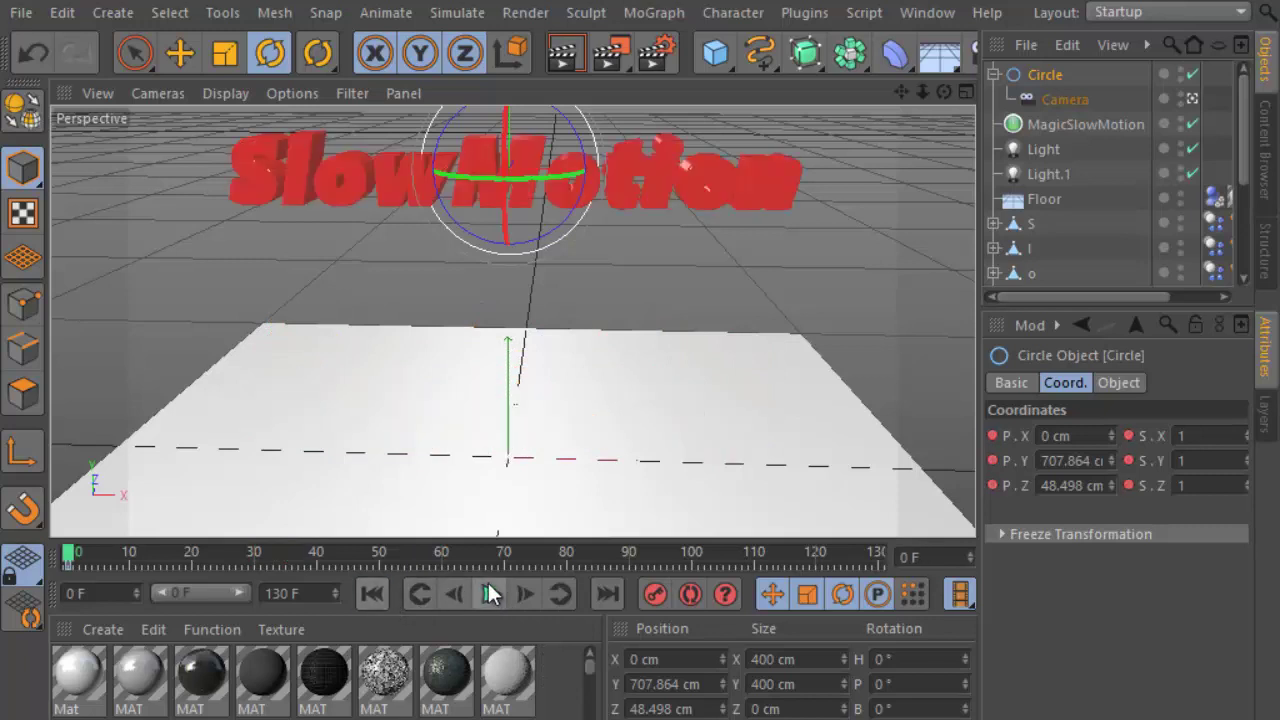
left_click(490, 594)
left_click(491, 594)
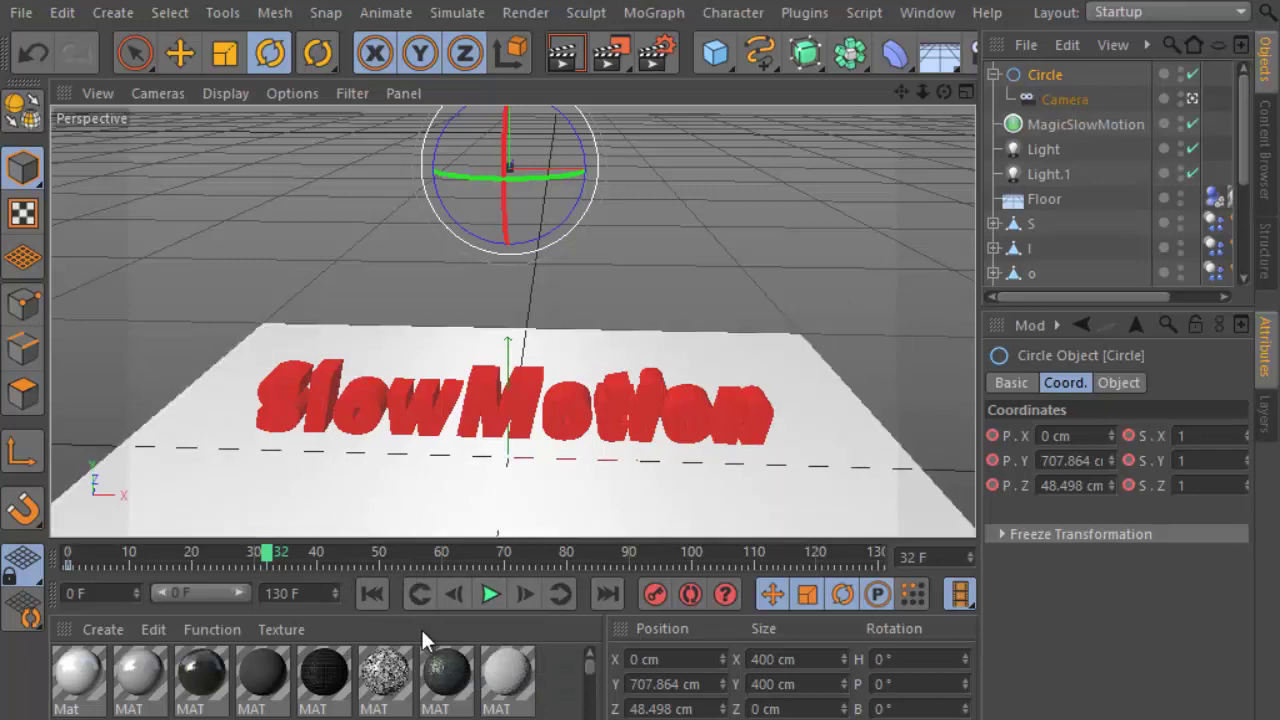
Key the circle again, move to frame 70, and turn its heading toward -12°.
left_click(655, 595)
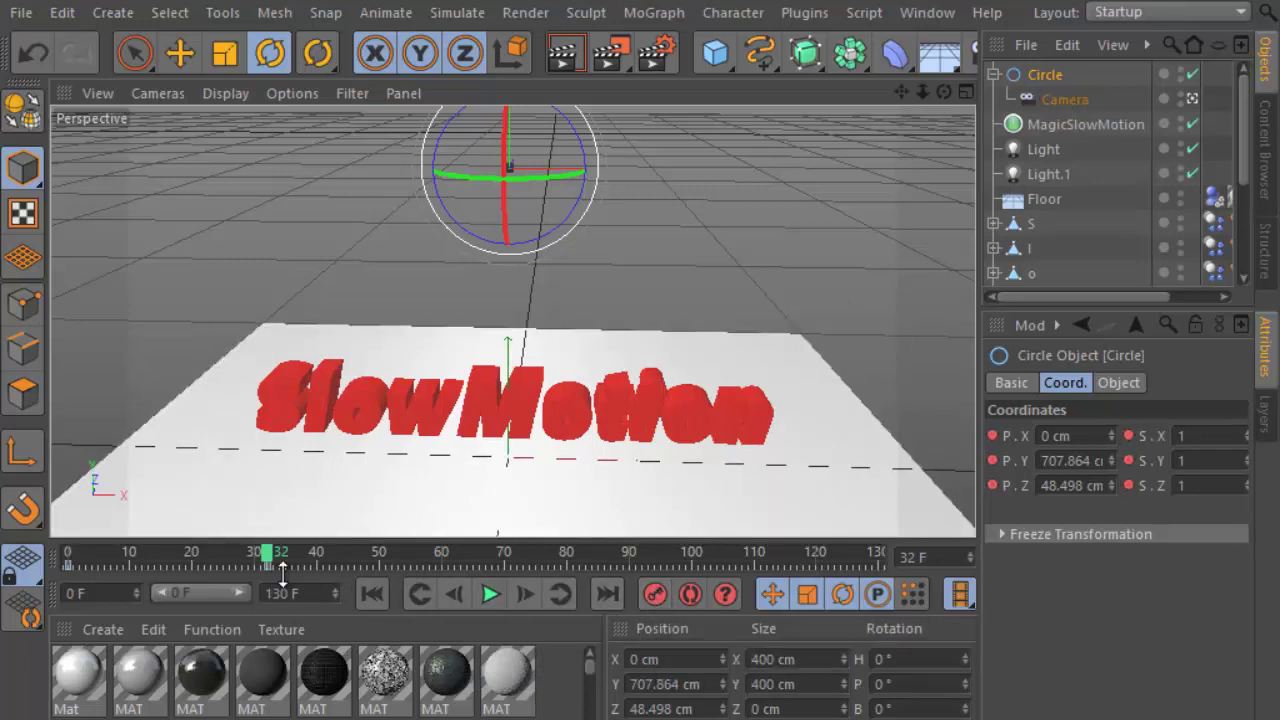
left_click_drag(317, 565, 507, 560)
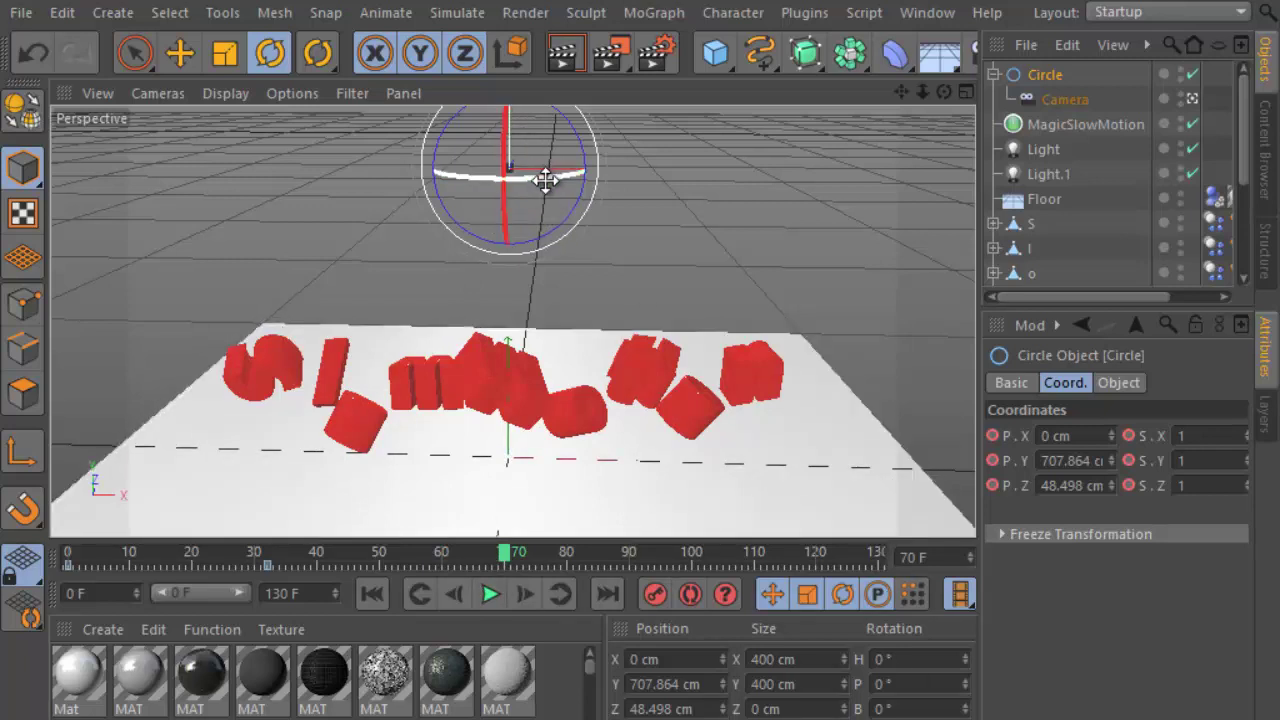
left_click_drag(543, 179, 502, 180)
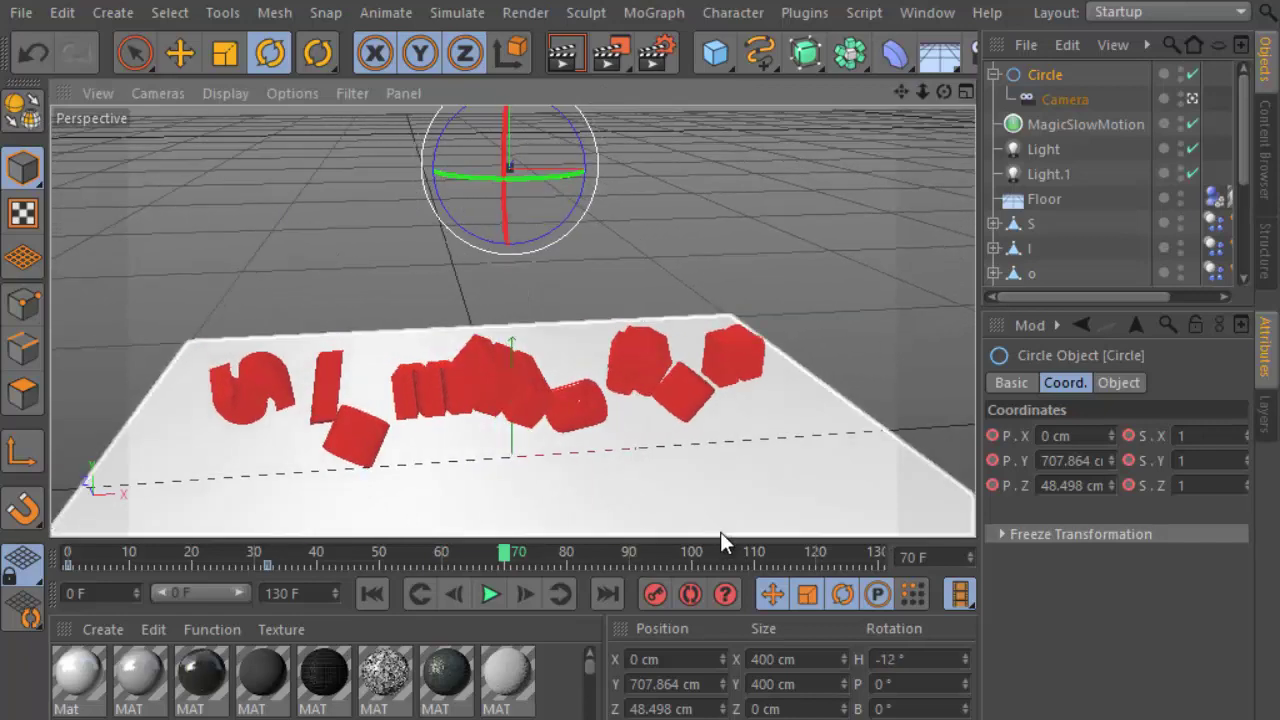
Set the circle's heading rotation to -360° in the Coordinates manager.
left_click_drag(720, 536, 717, 384)
double_click(892, 552)
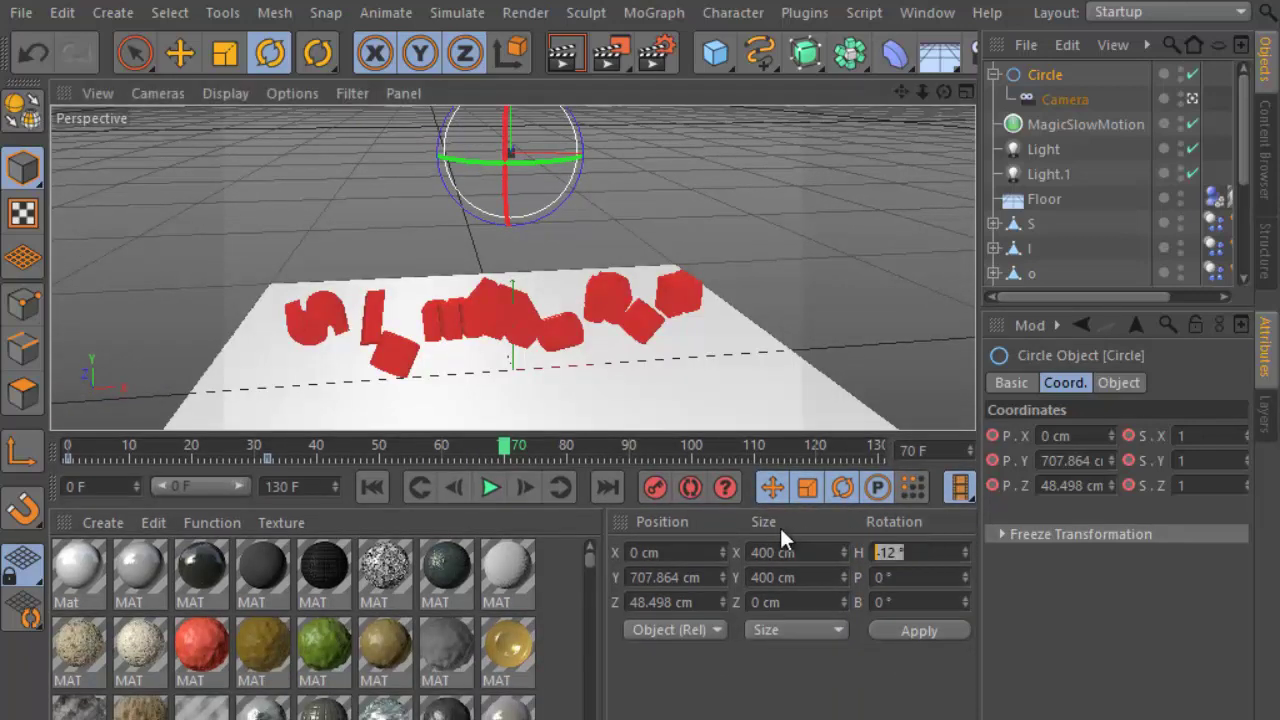
key("BackSpace")
type("-360")
left_click(934, 628)
left_click(942, 620)
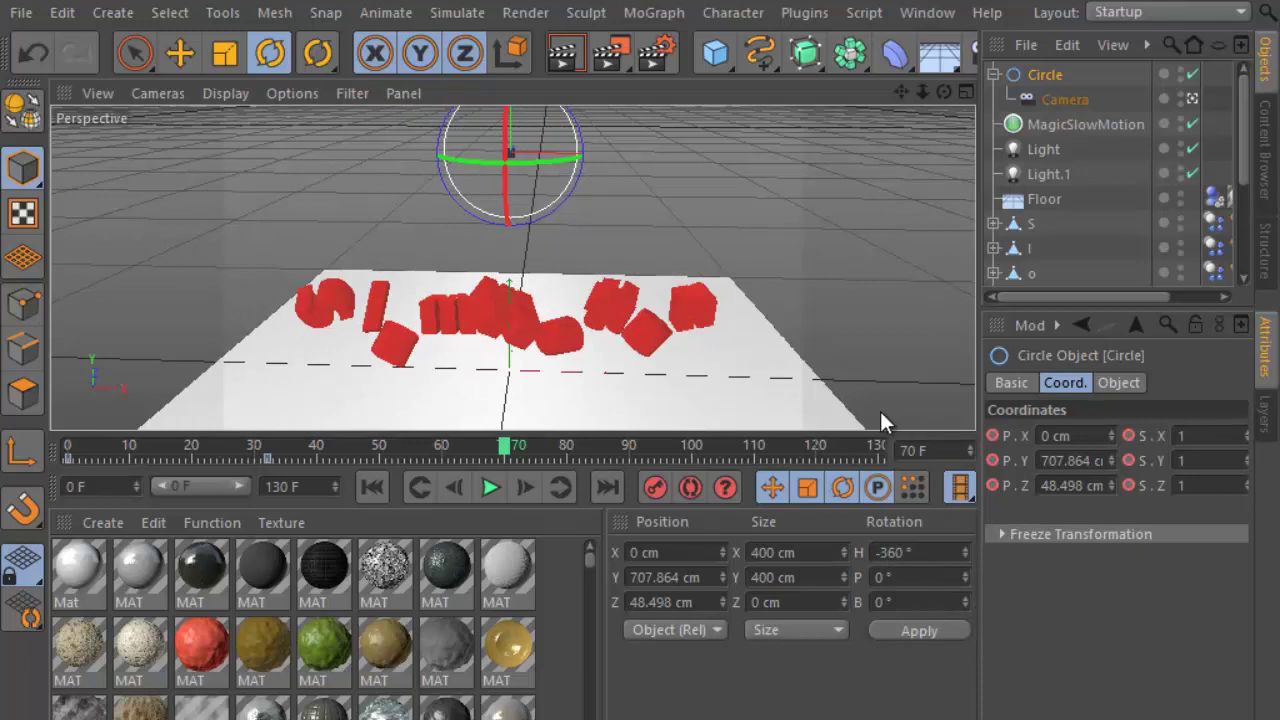
Key the circle at frame 70 and play the animation from frame 0.
left_click(652, 488)
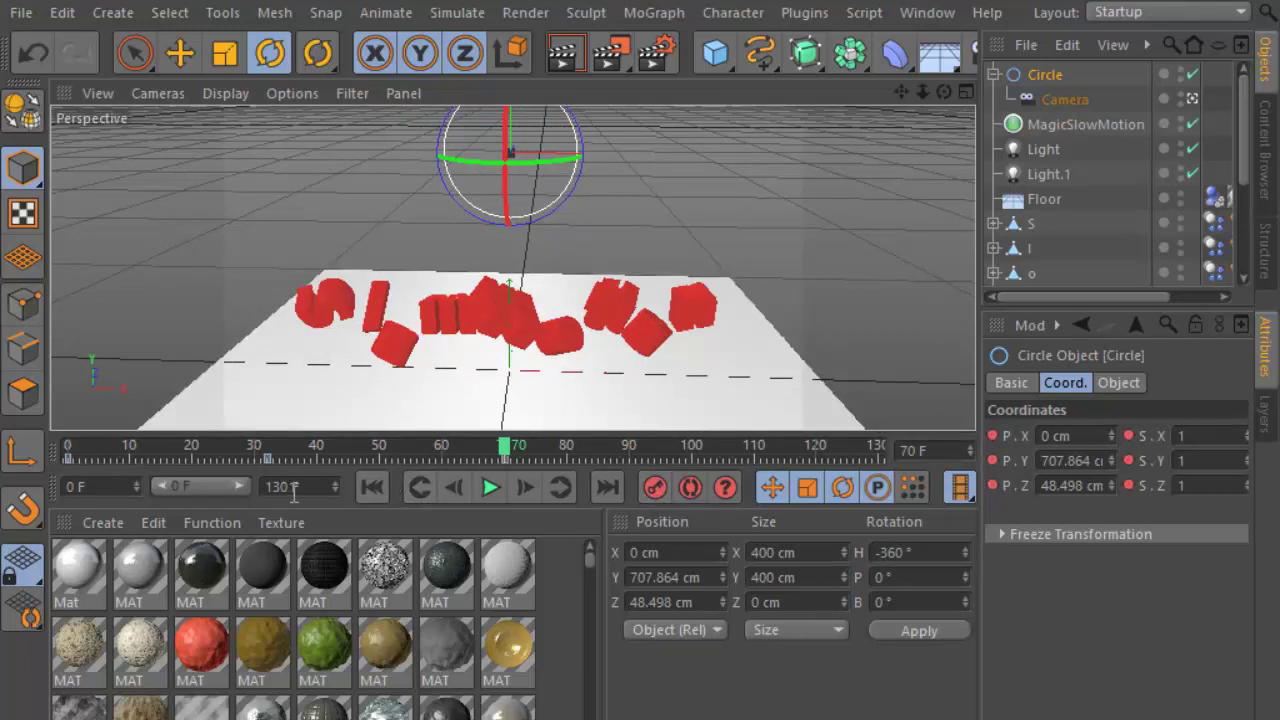
left_click(372, 487)
left_click(490, 487)
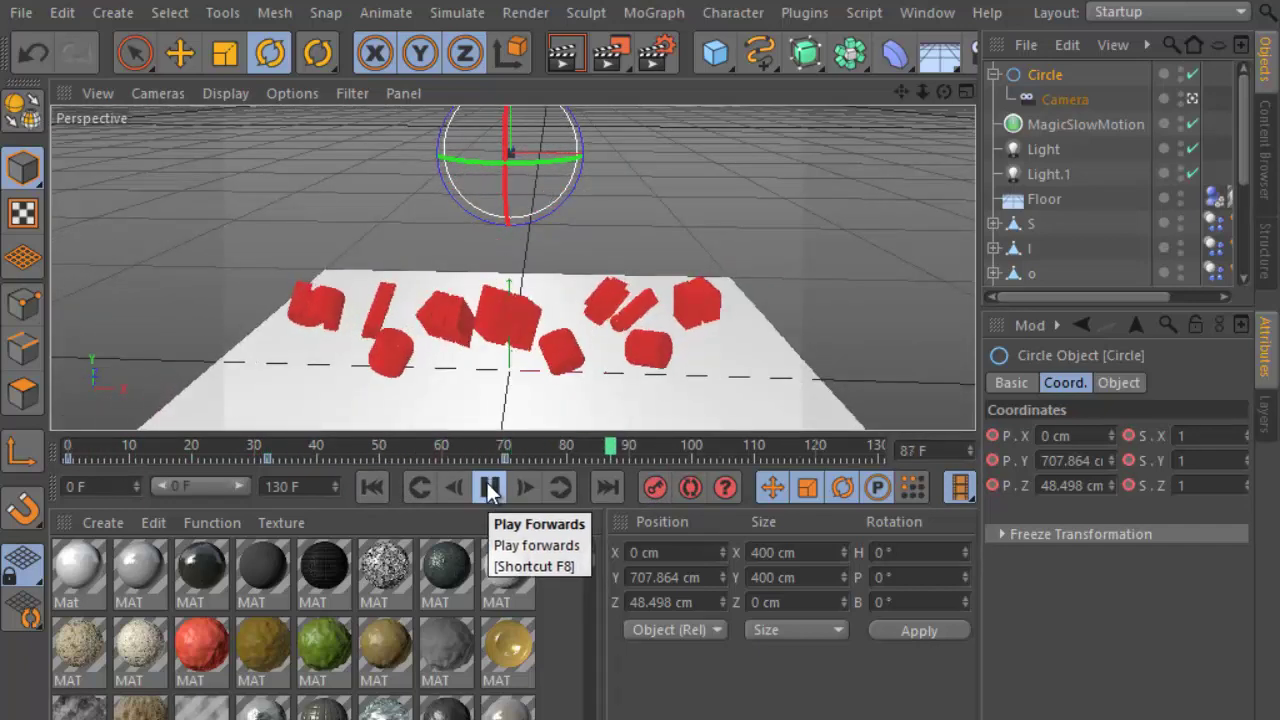
Stop playback, return to frame 0, and enlarge the 3D view.
left_click(492, 486)
left_click(378, 487)
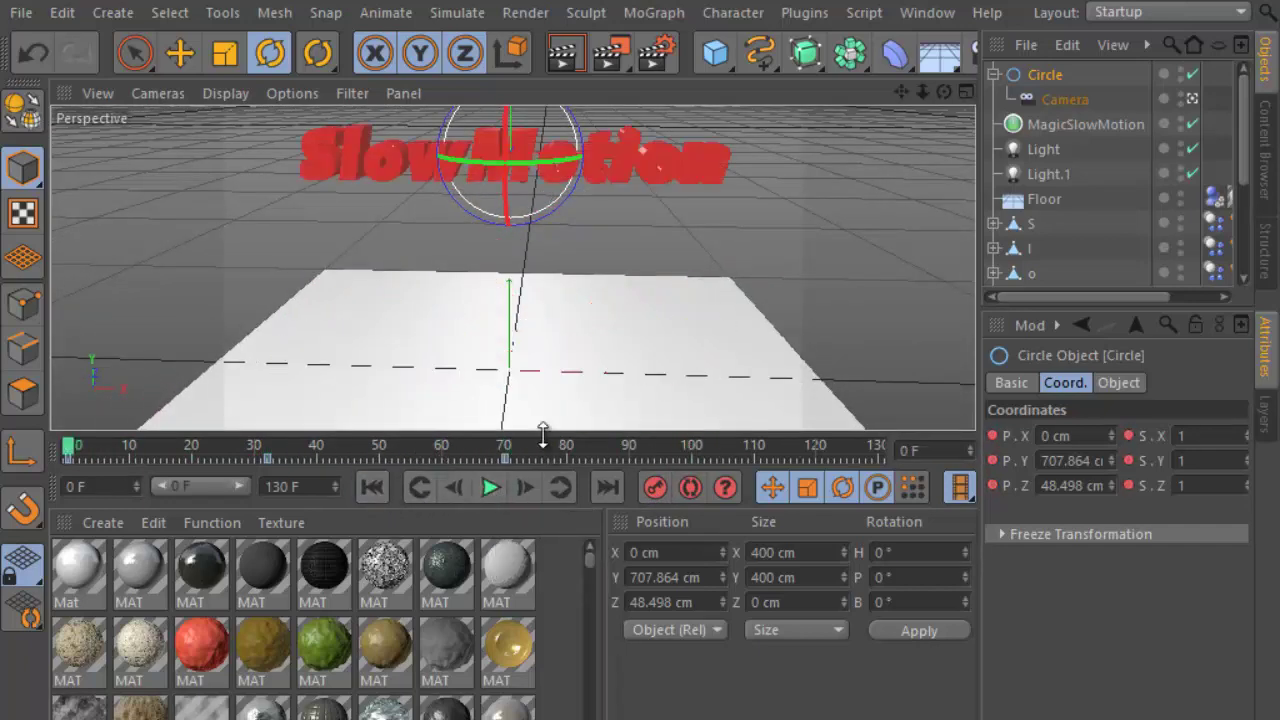
left_click_drag(543, 432, 543, 583)
Select the Camera and record a keyframe for it at the start.
left_click(176, 56)
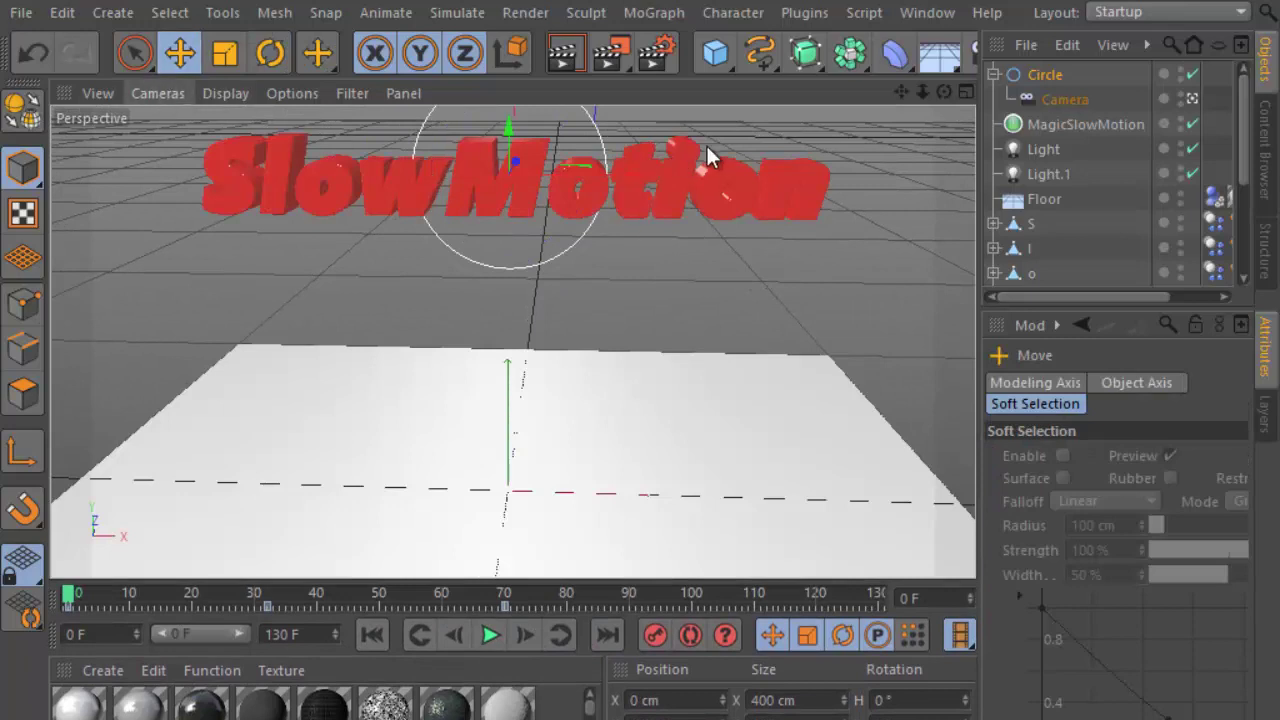
left_click(1047, 98)
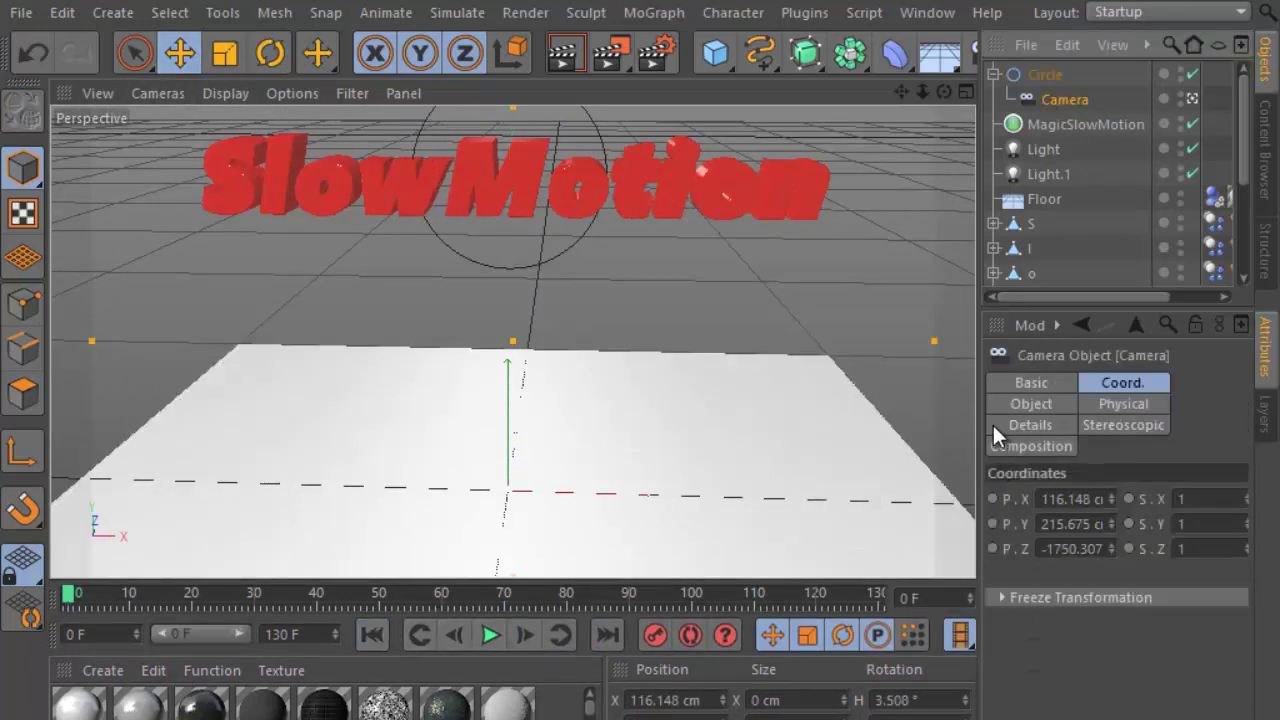
left_click_drag(1100, 306, 1100, 248)
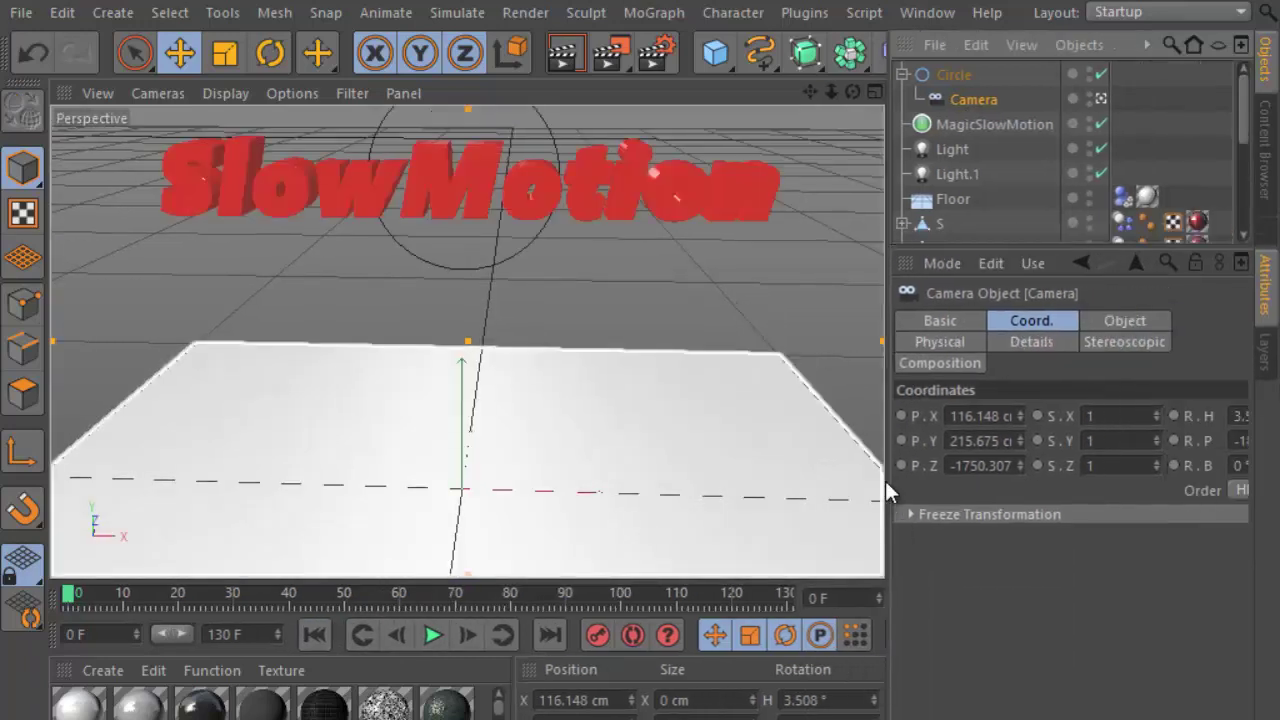
left_click_drag(897, 323, 816, 480)
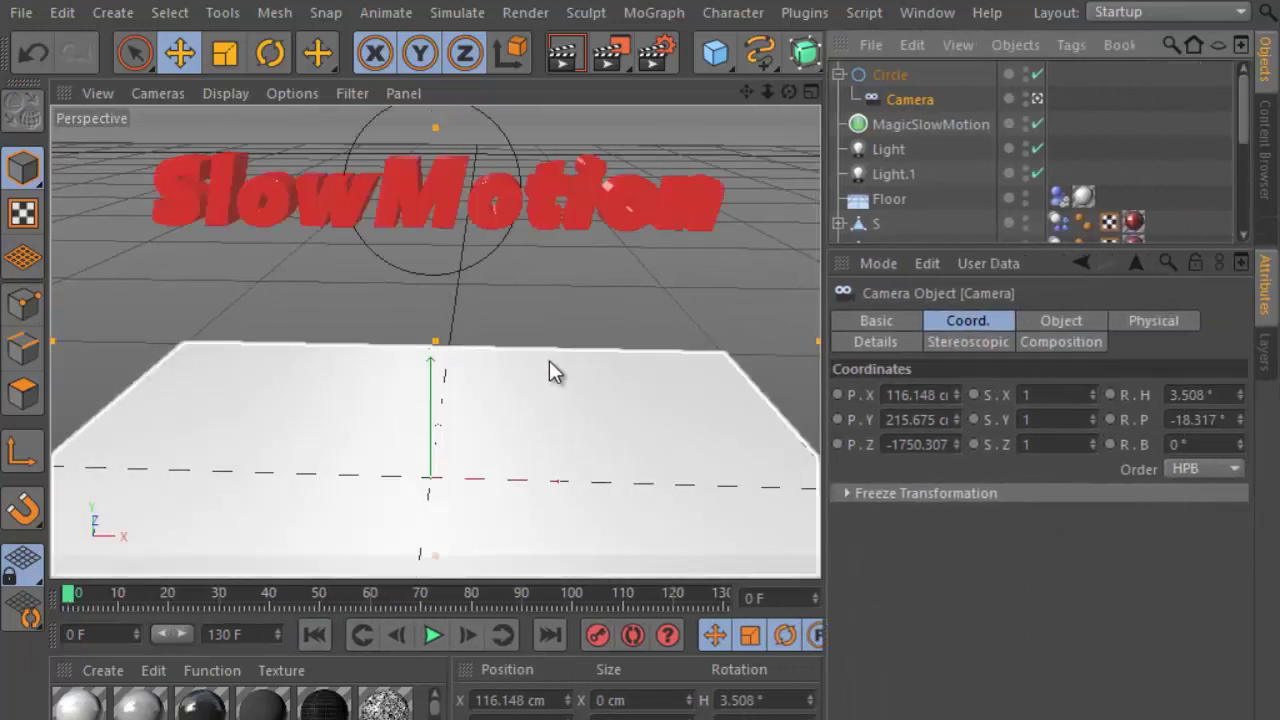
left_click(599, 637)
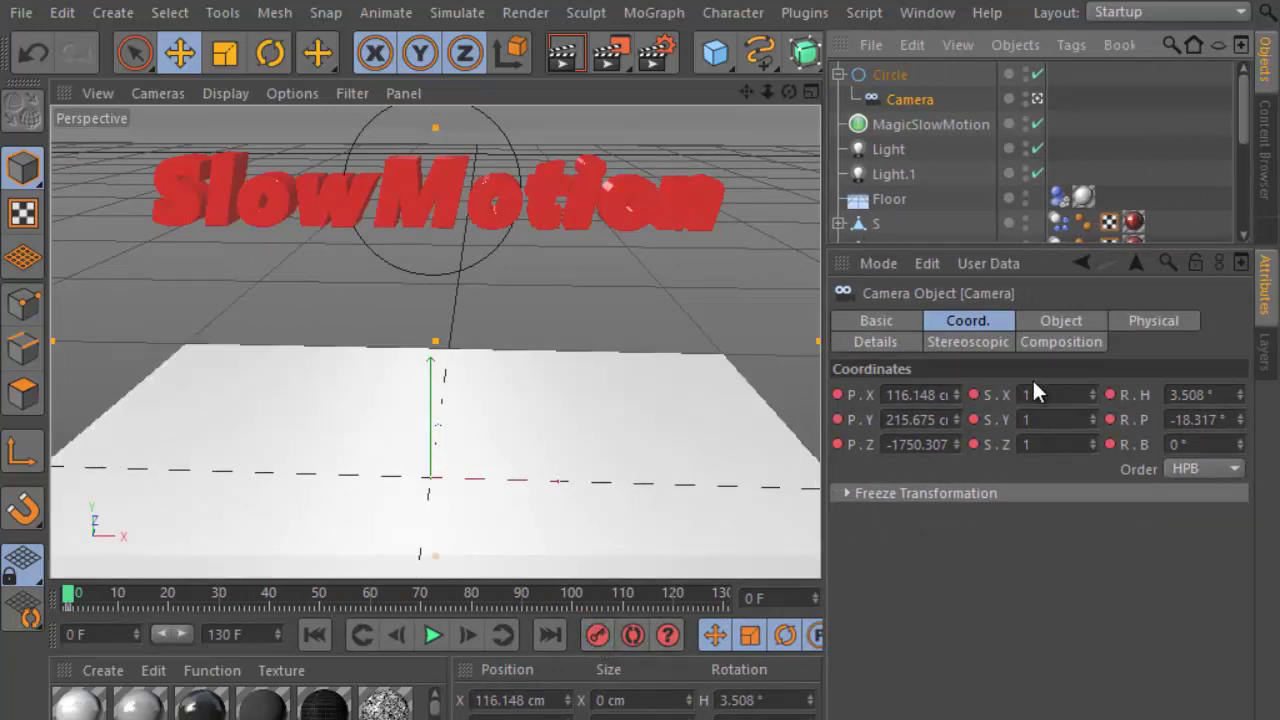
Preview the opening frames, pausing around frame 33.
left_click_drag(67, 596, 97, 595)
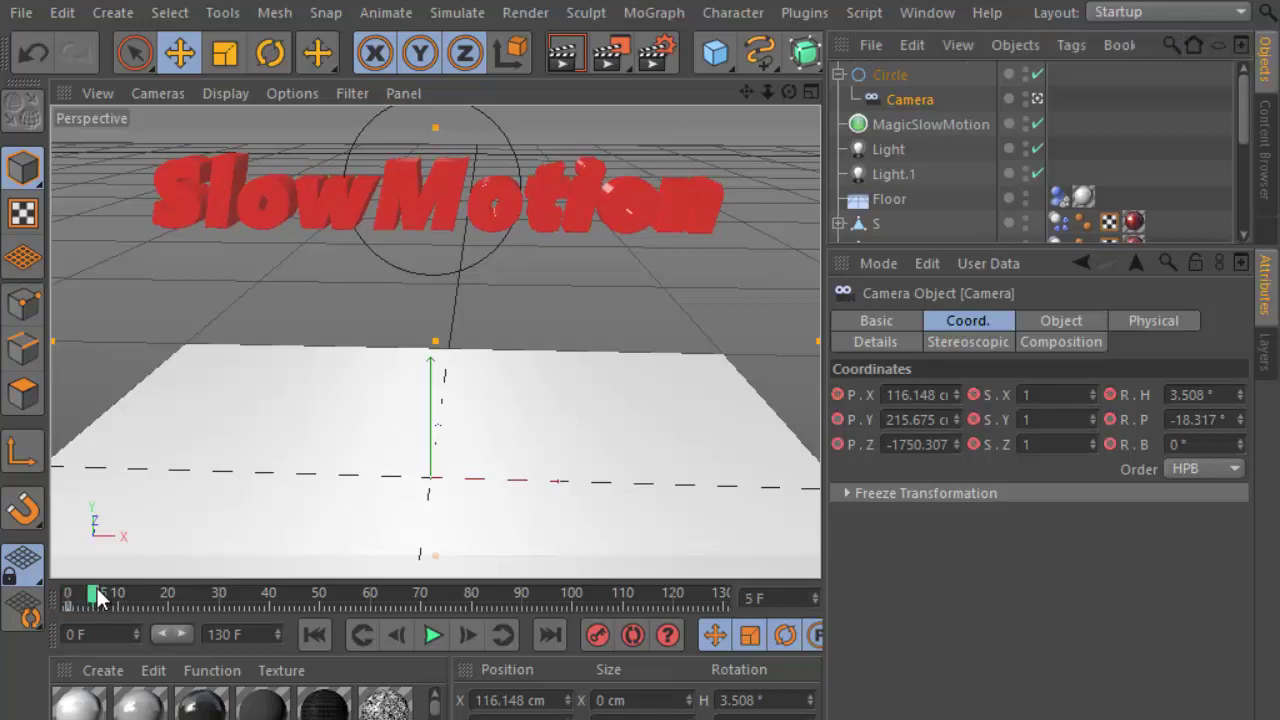
left_click(313, 637)
left_click(430, 635)
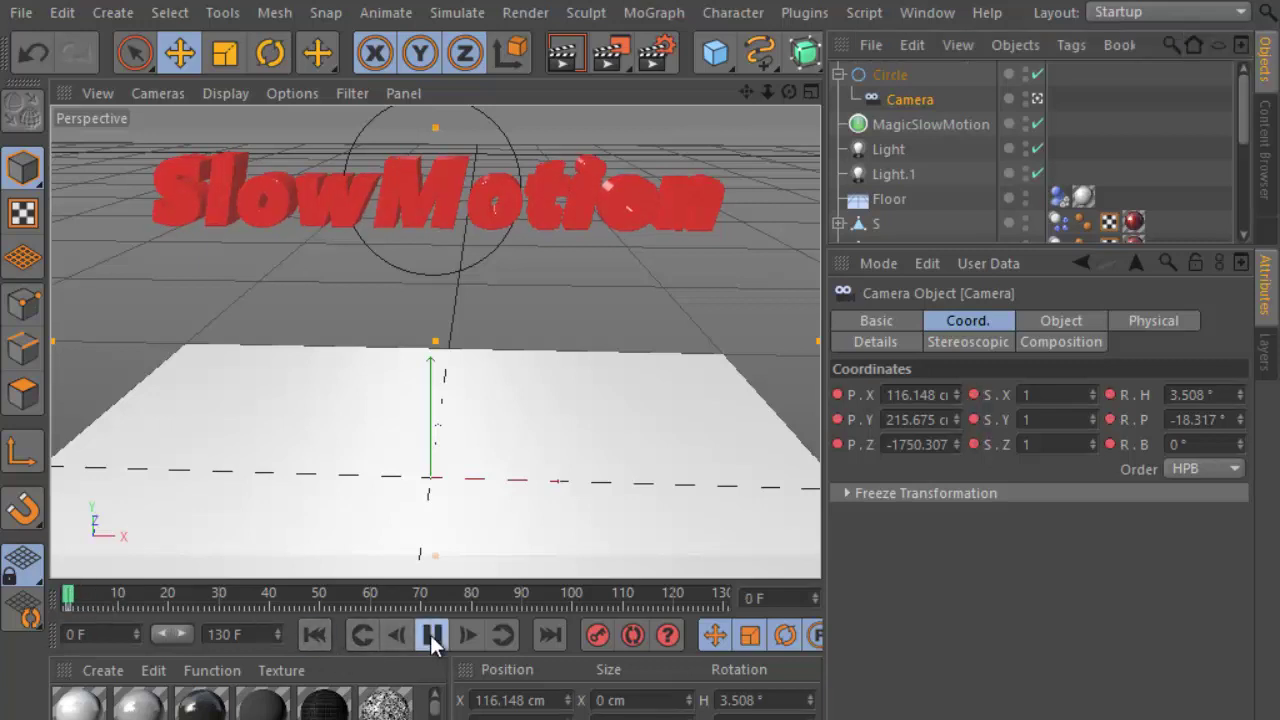
left_click(430, 635)
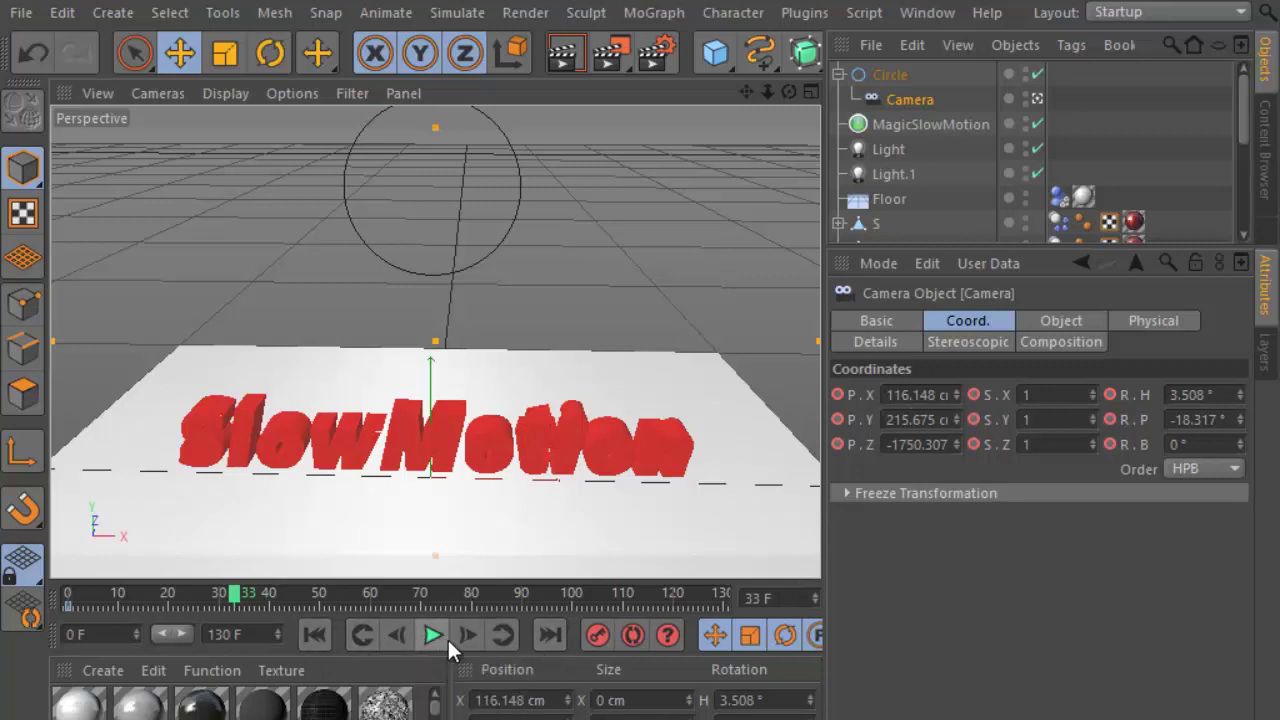
left_click(438, 637)
left_click(439, 638)
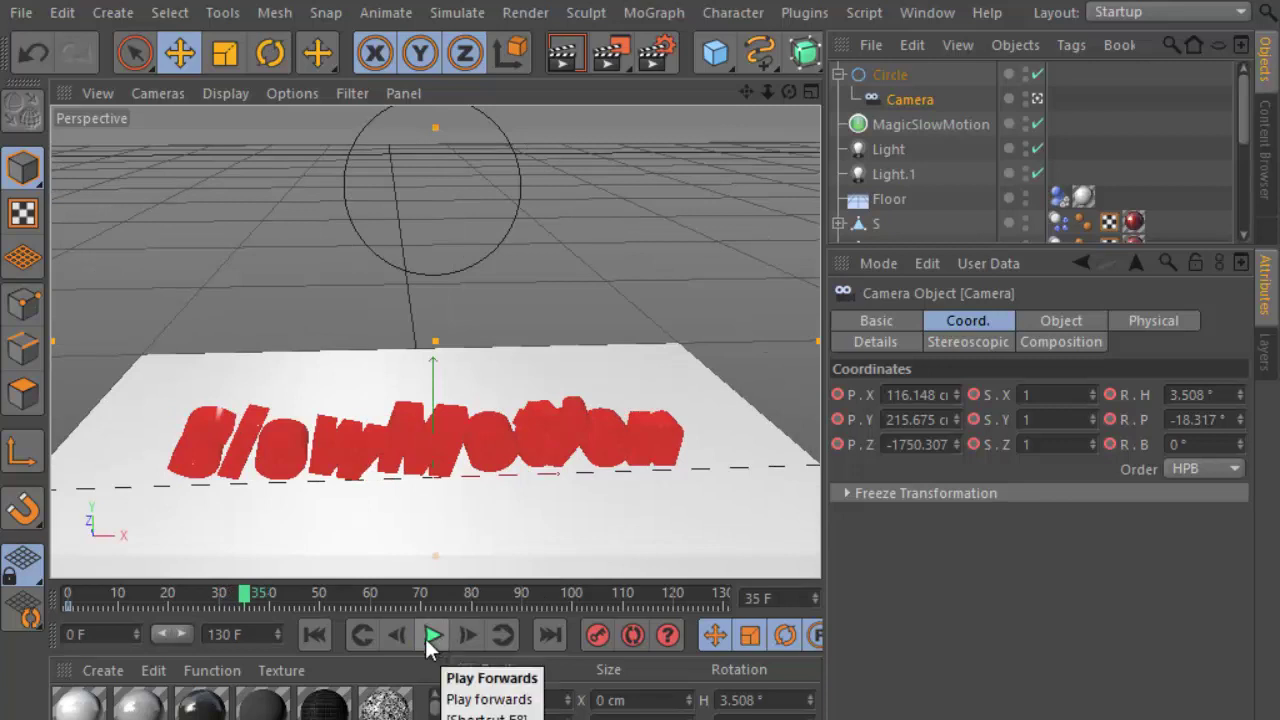
Replay the fall and stop at frame 36 with the letters on the floor.
left_click(360, 636)
left_click(429, 635)
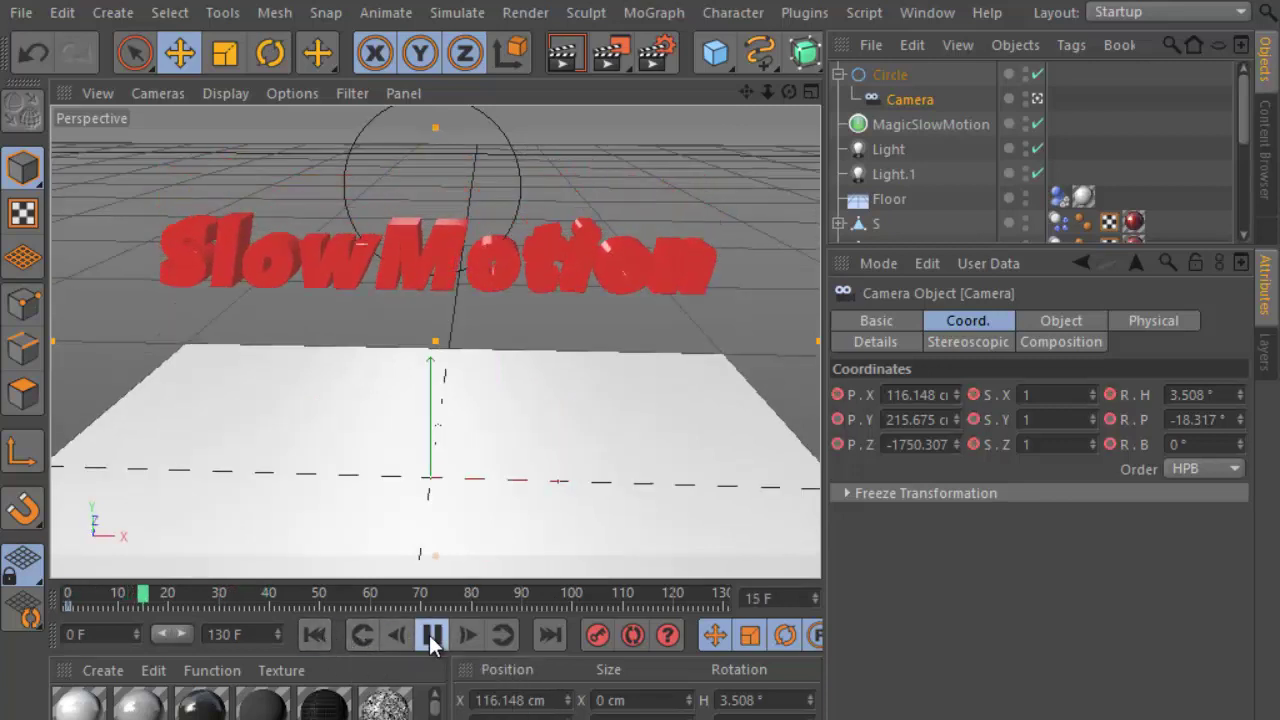
left_click(429, 635)
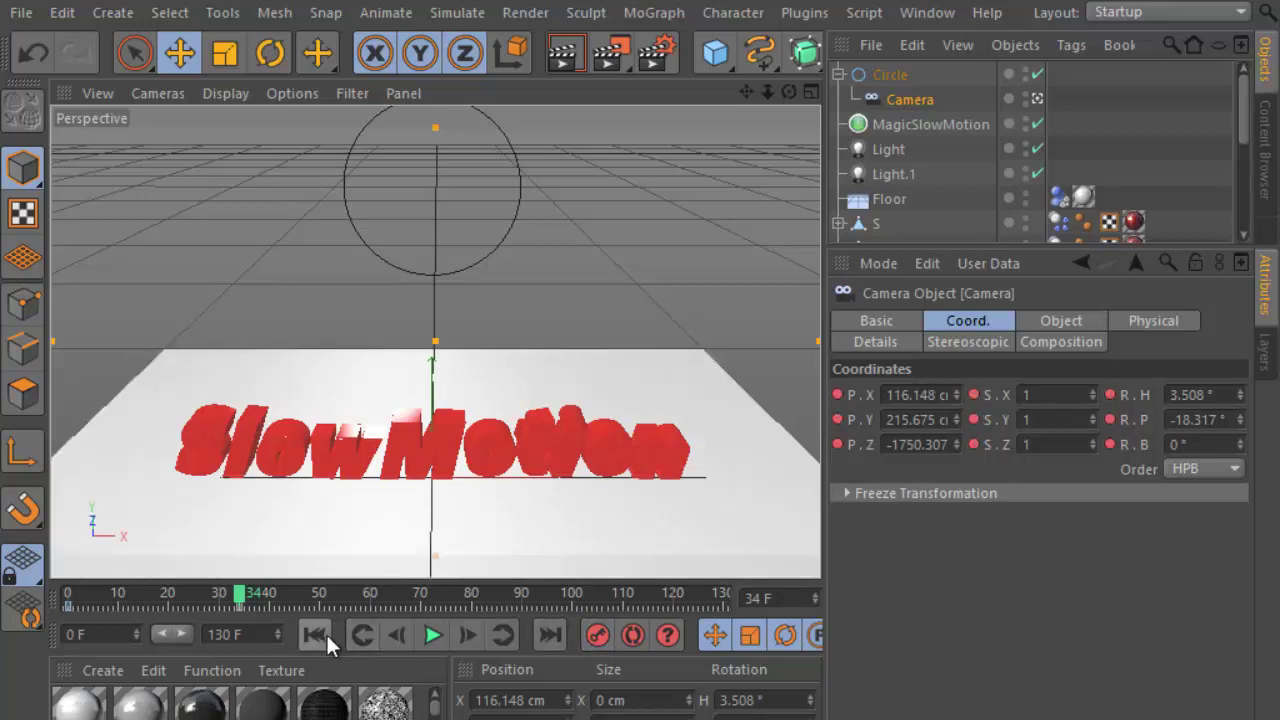
left_click(440, 637)
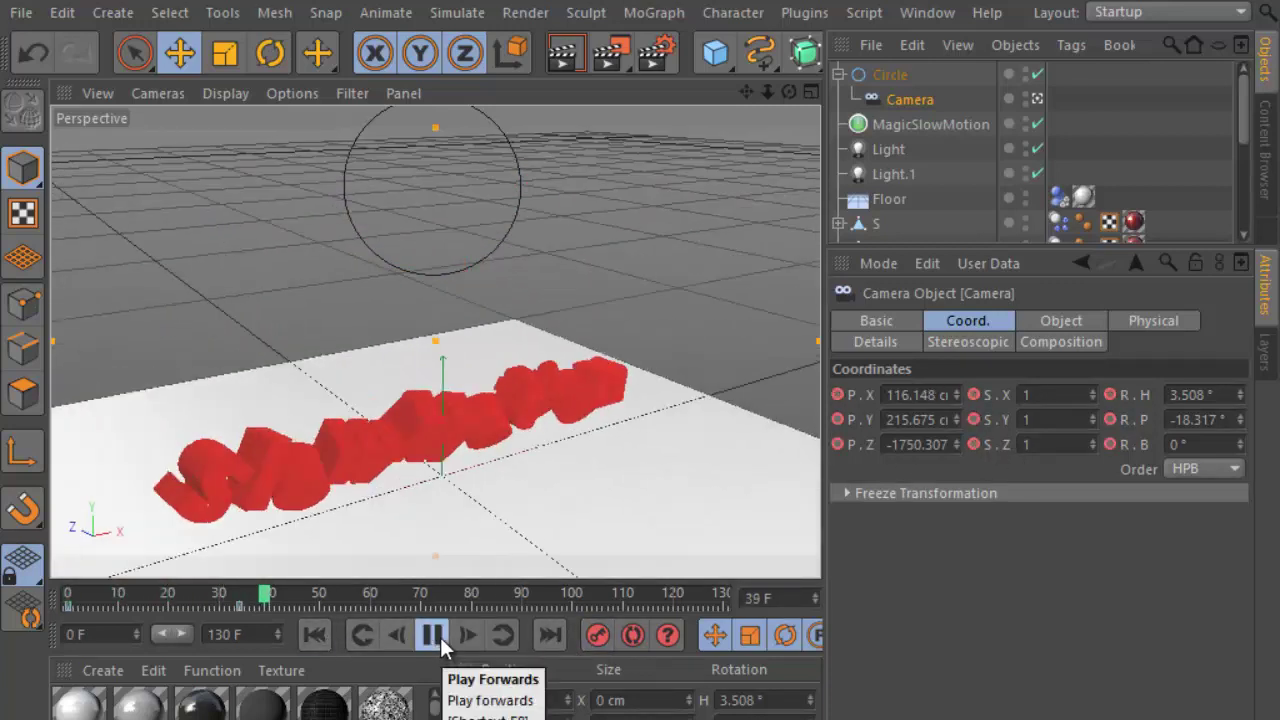
left_click(440, 637)
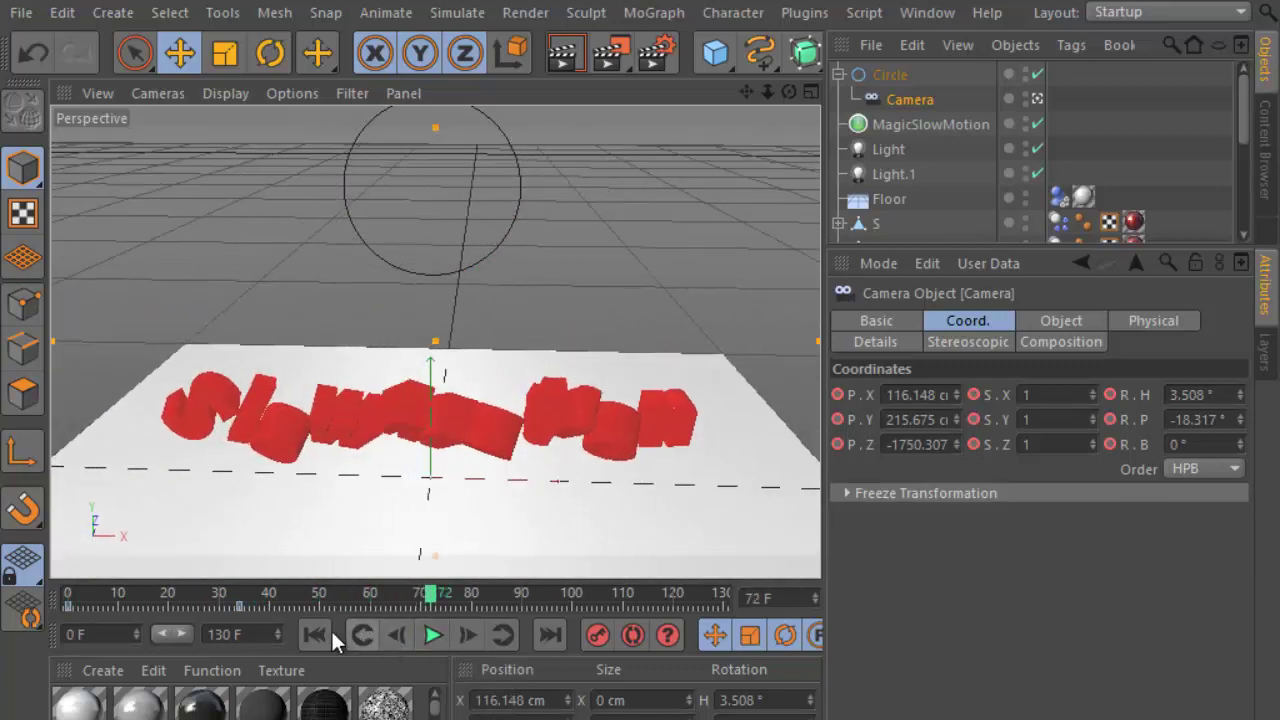
left_click(331, 634)
left_click(432, 637)
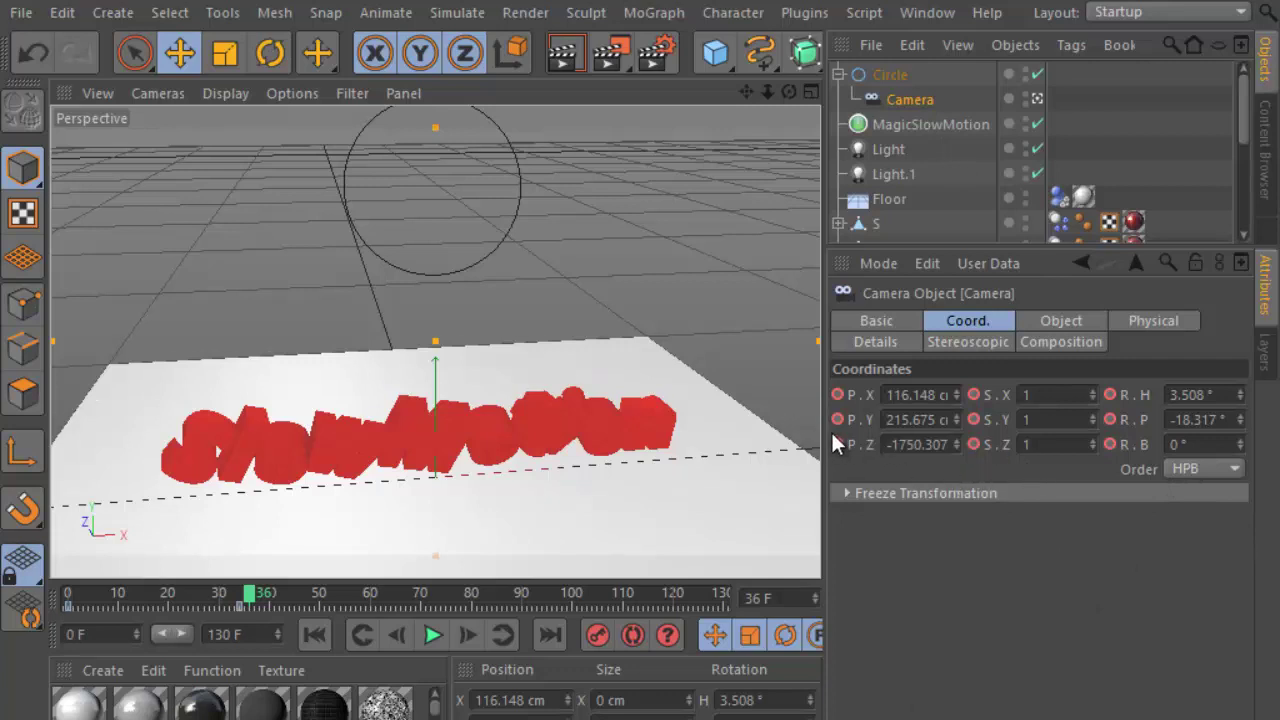
Set the camera to P.Z -1375.307, pitch -28.317°, heading 6.508°, and key it at frame 36.
left_click_drag(806, 425, 790, 428)
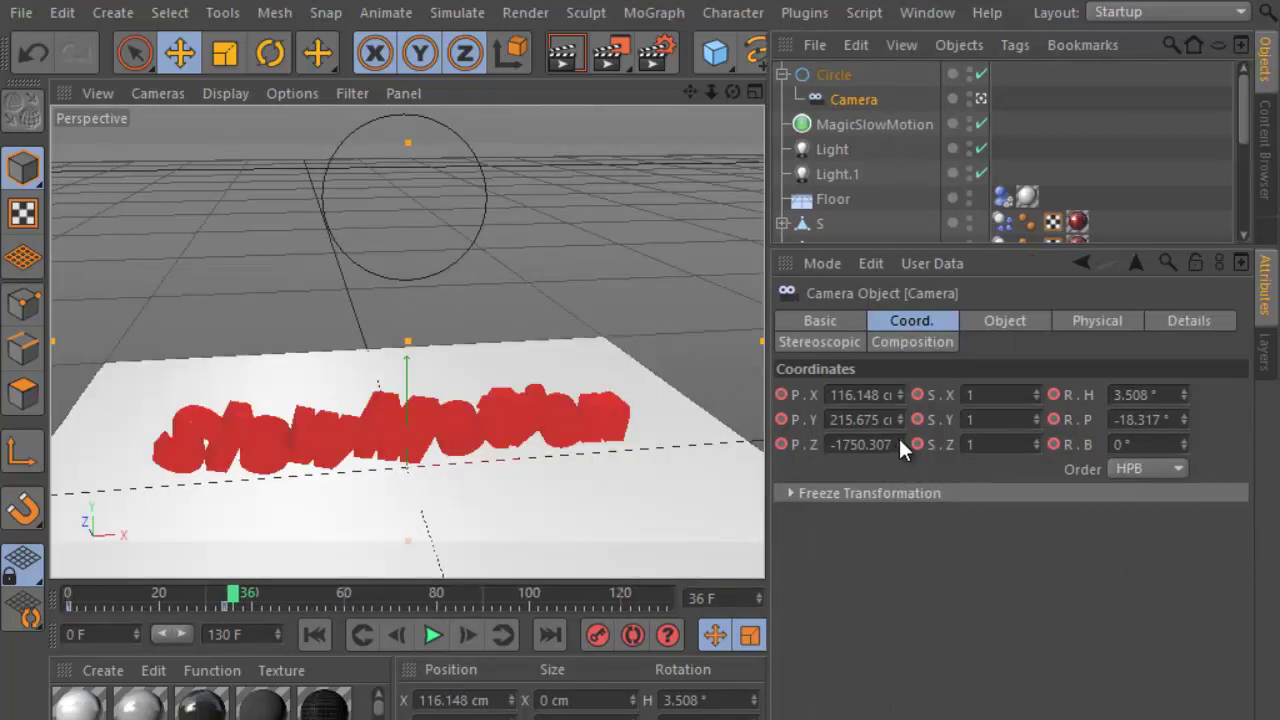
mouse_move(900, 442)
left_mouse_down()
mouse_move(902, 420)
mouse_move(899, 432)
left_mouse_up()
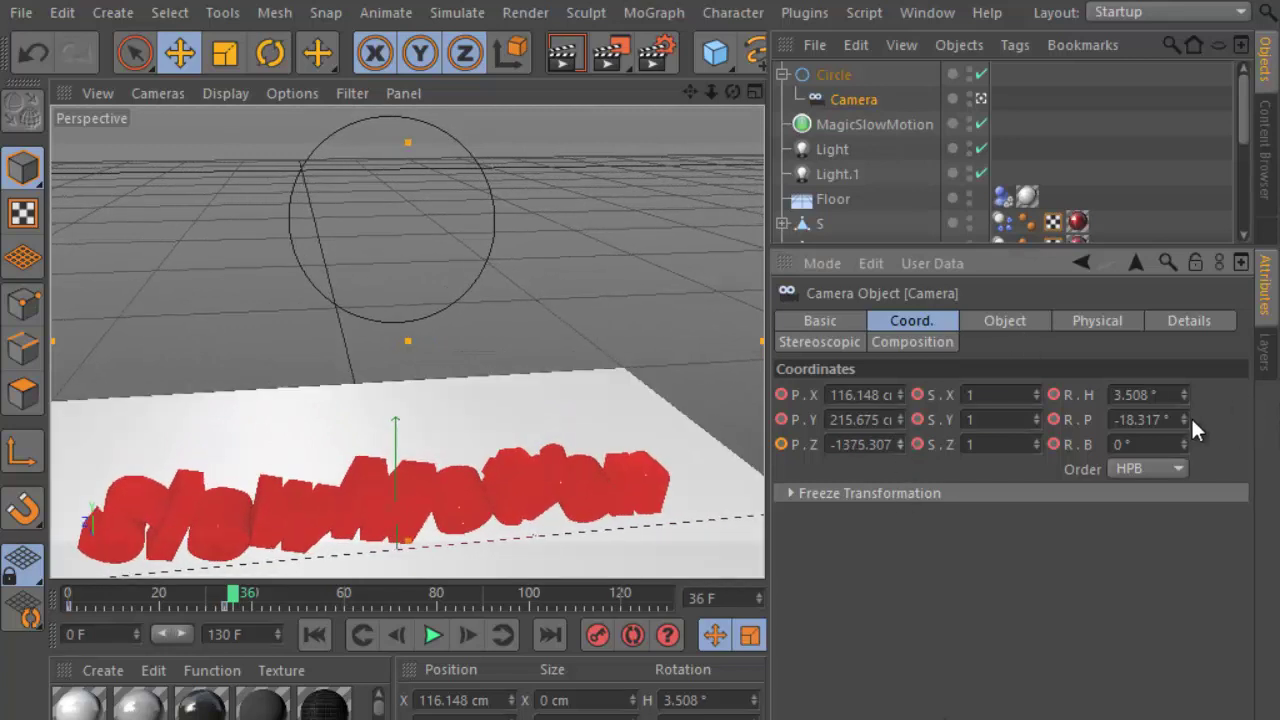
left_click_drag(1184, 418, 1184, 414)
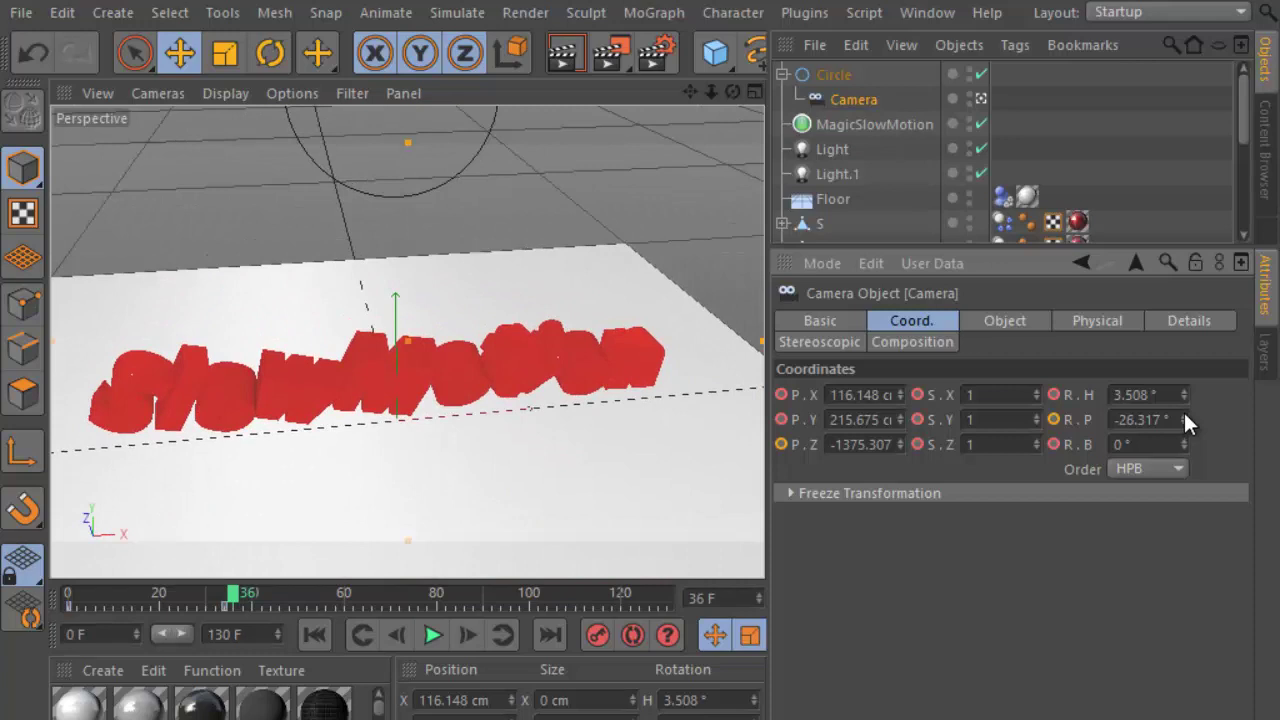
left_click(1184, 414)
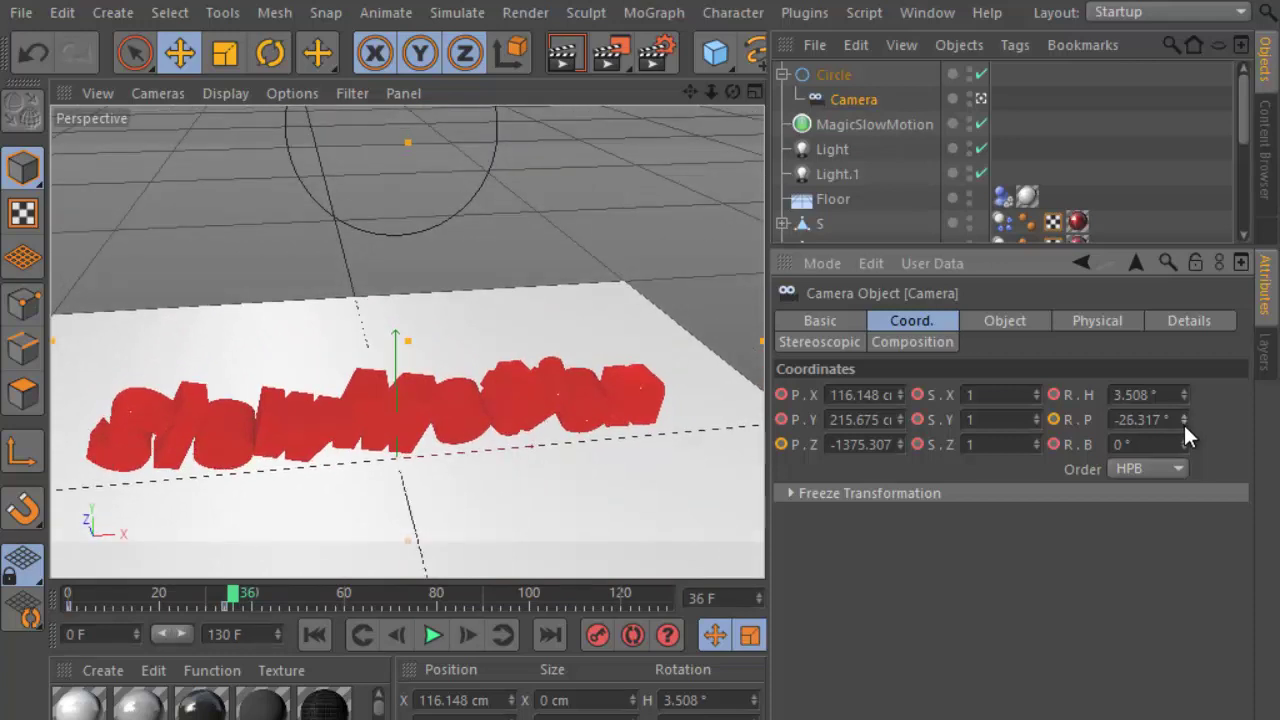
left_click(1184, 424)
left_click(1184, 424)
left_click(1187, 392)
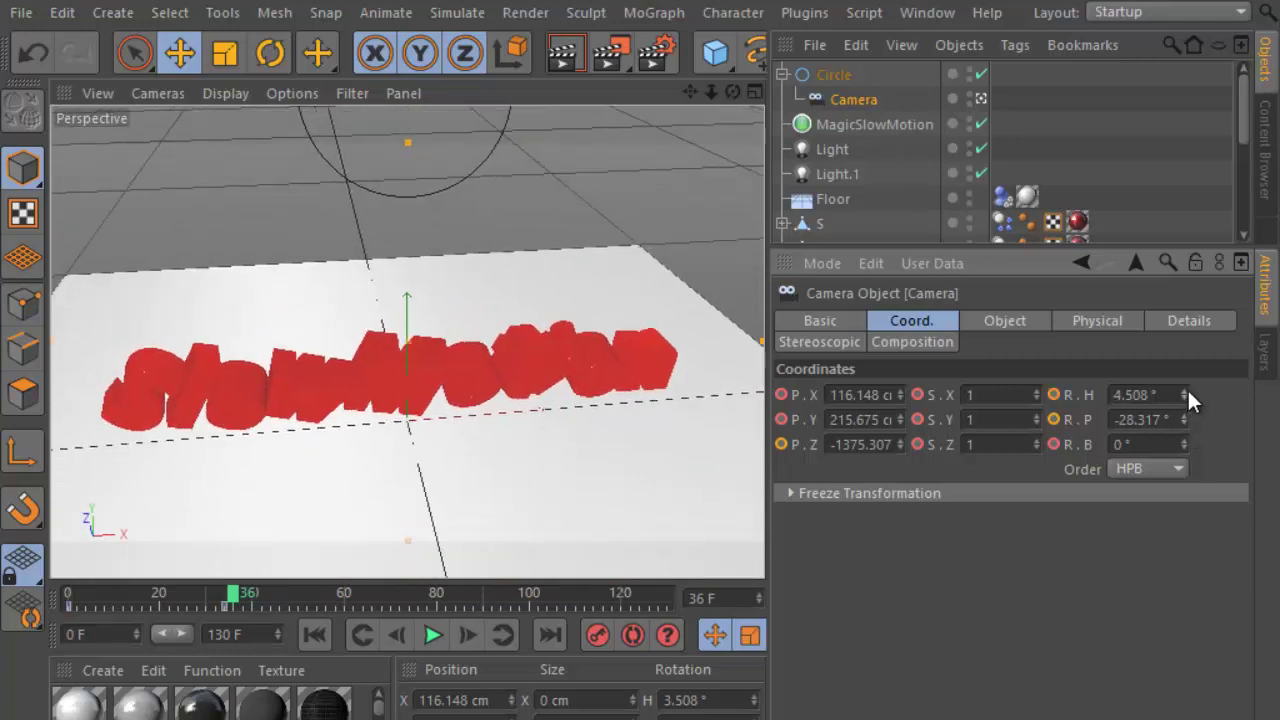
left_click(1187, 392)
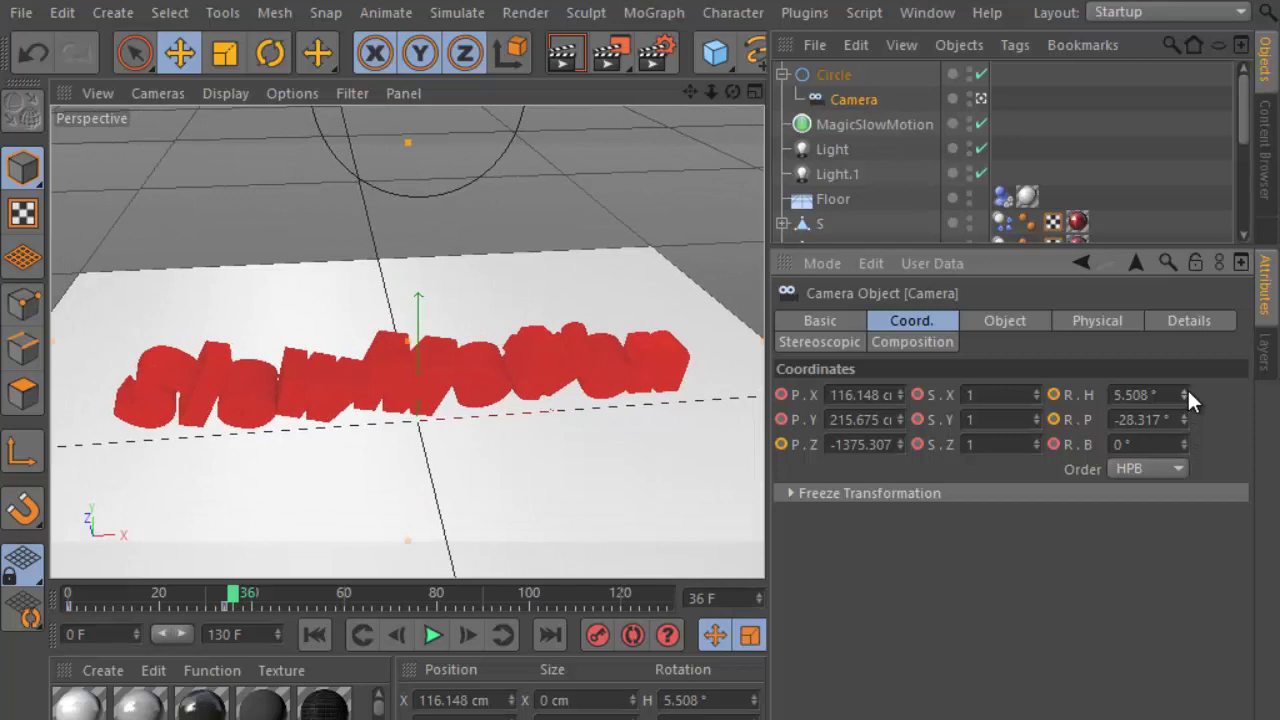
left_click(1187, 392)
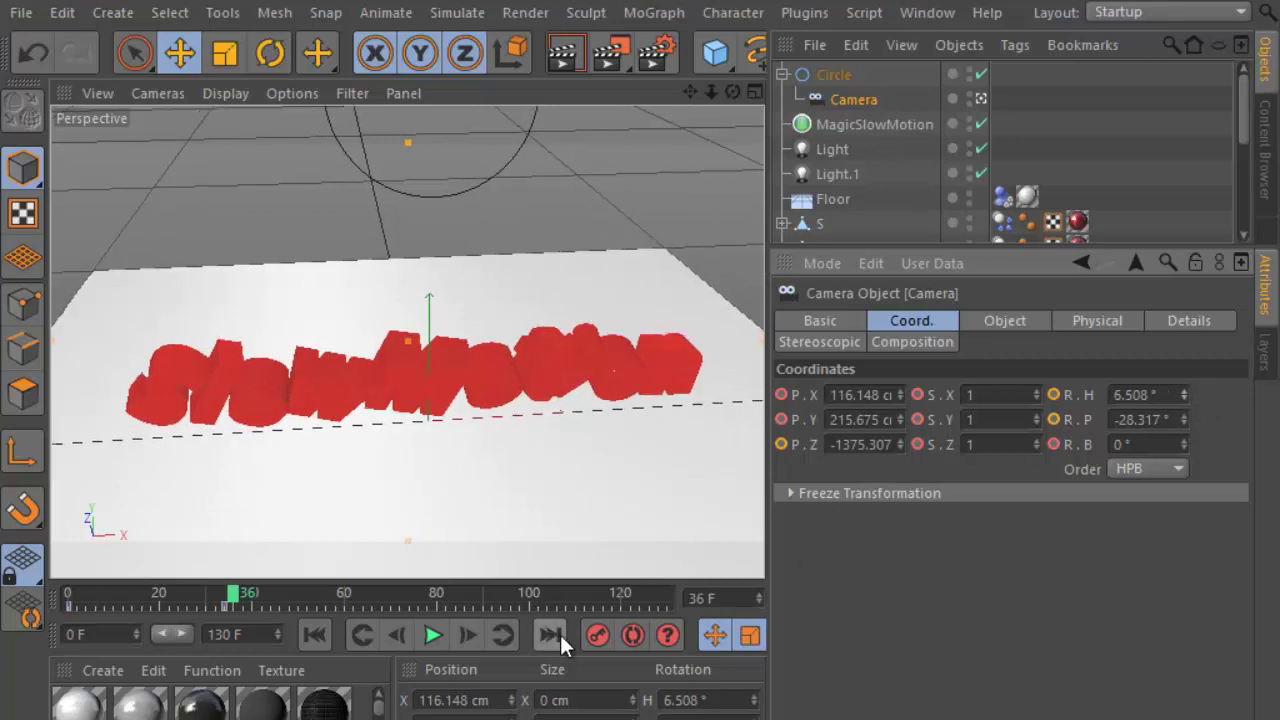
left_click(597, 636)
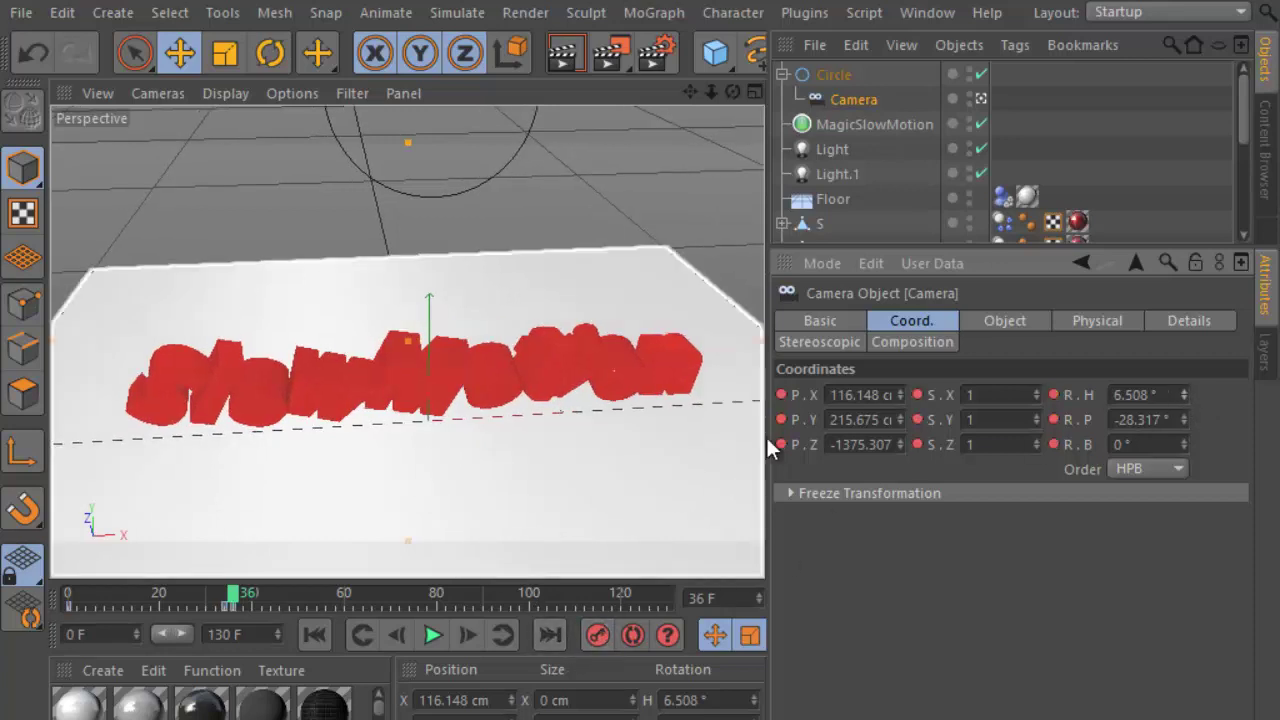
left_click_drag(767, 402, 979, 402)
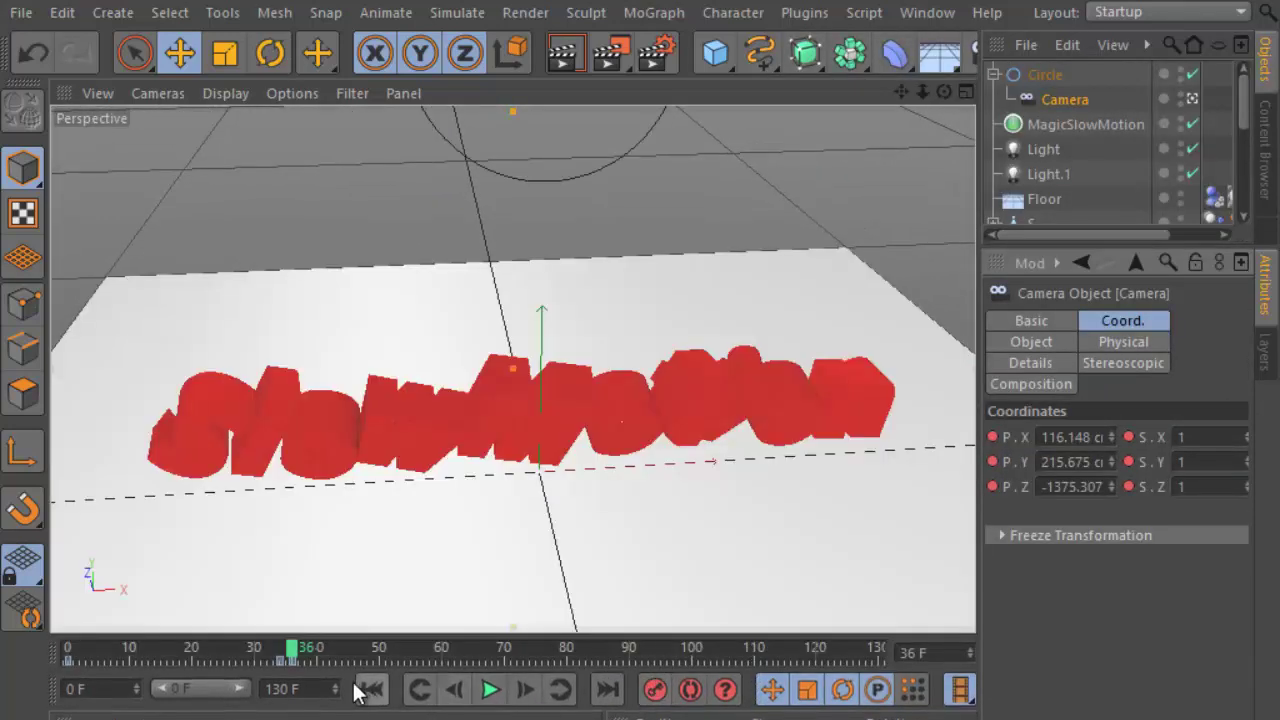
Play the animation with the new camera move from frame 0.
left_click(378, 689)
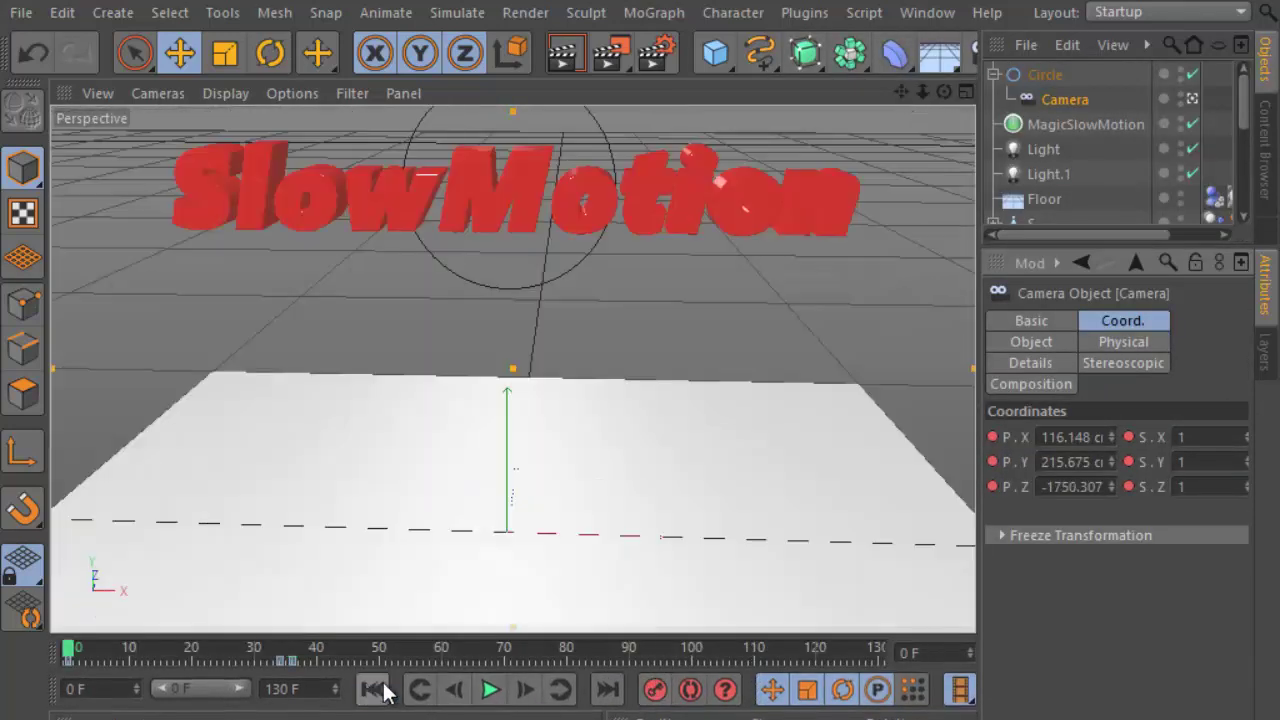
left_click(490, 689)
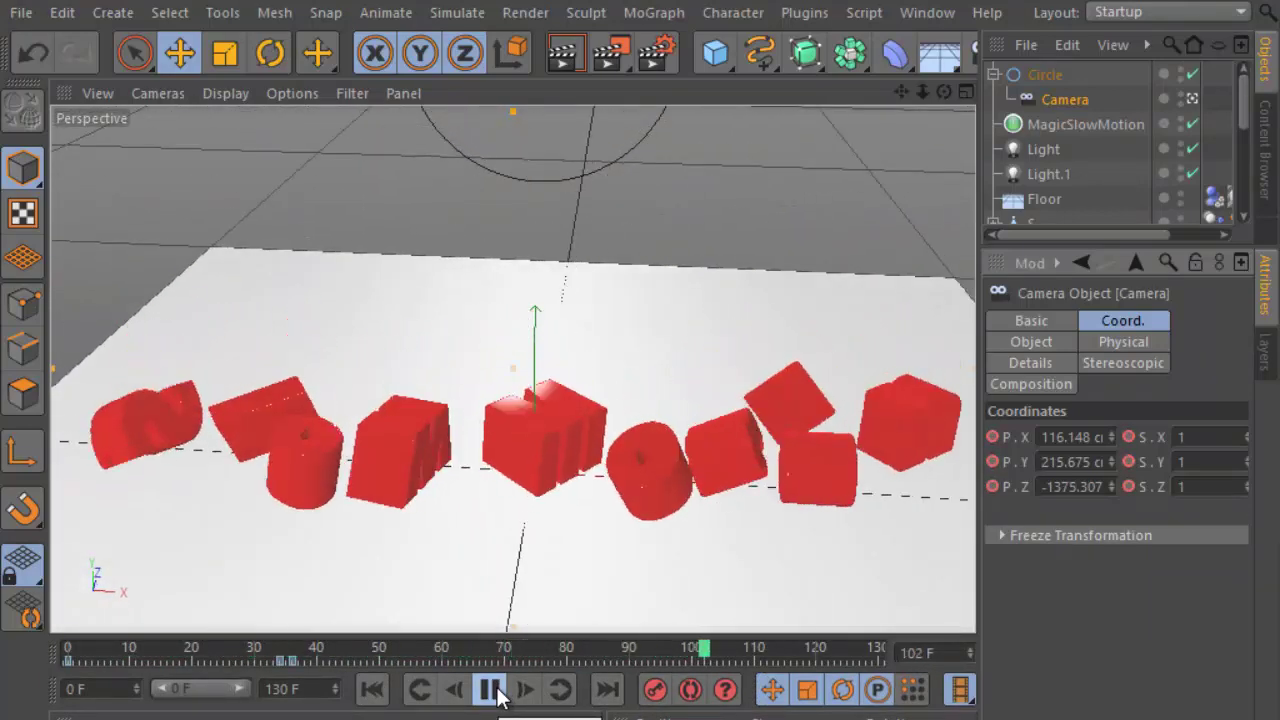
left_click(490, 689)
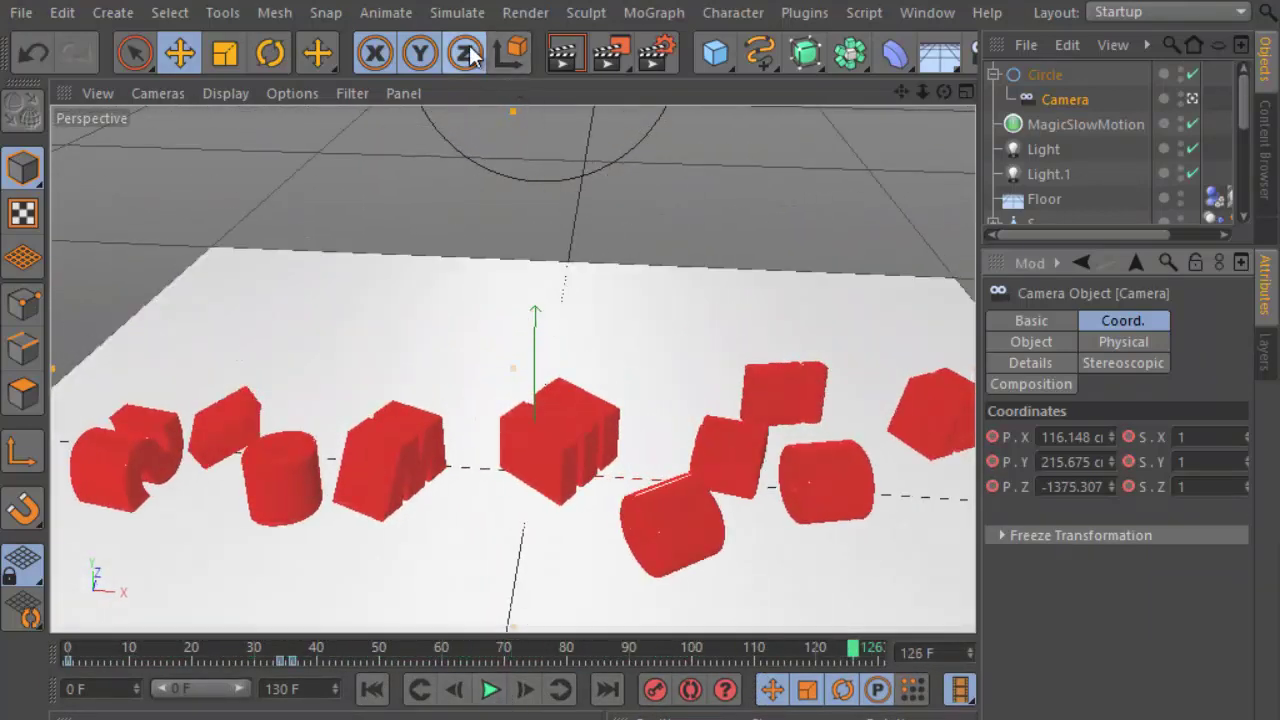
Test-render the glossy letters in the viewport, replay, and return to frame 0.
left_click(594, 57)
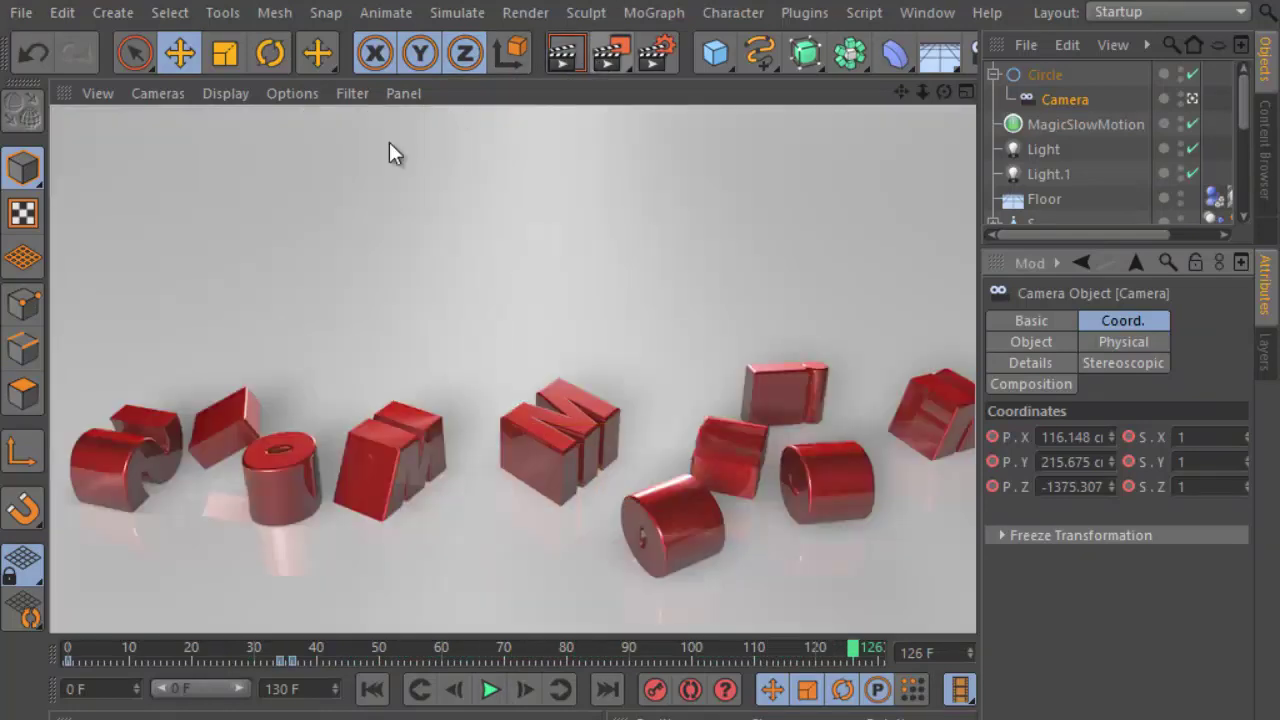
left_click(372, 689)
left_click(486, 690)
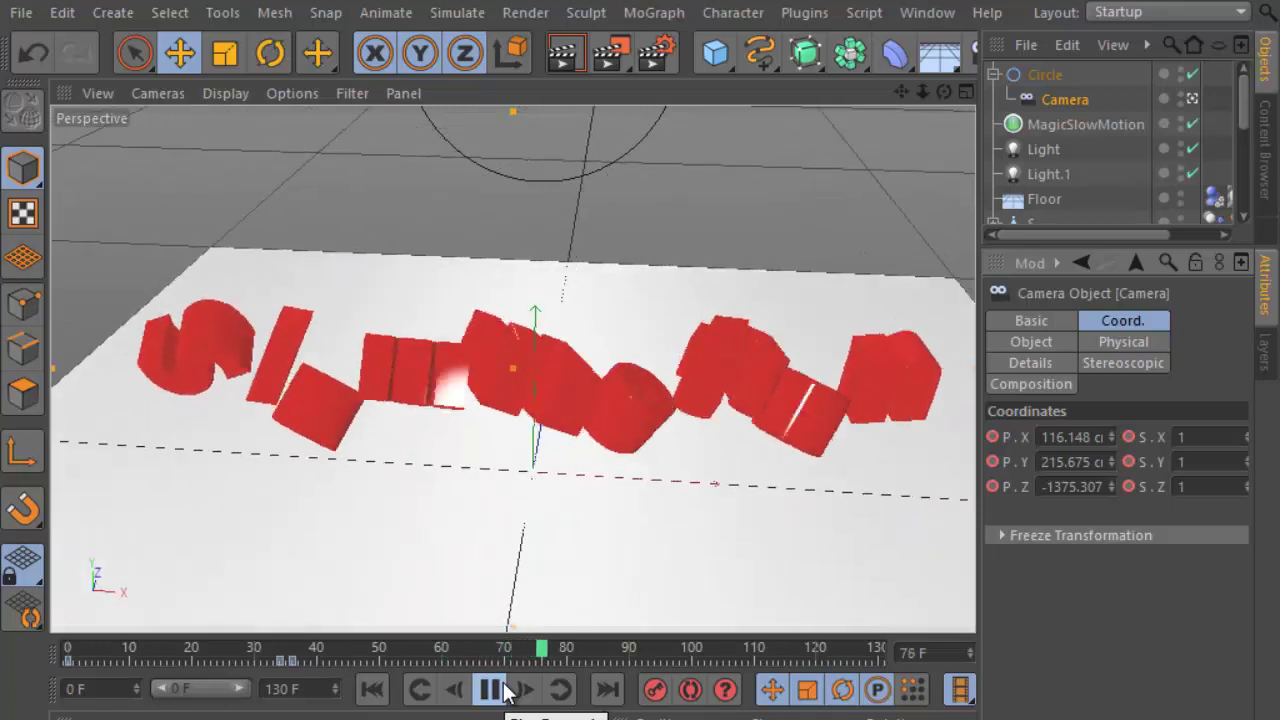
left_click(490, 690)
left_click(372, 689)
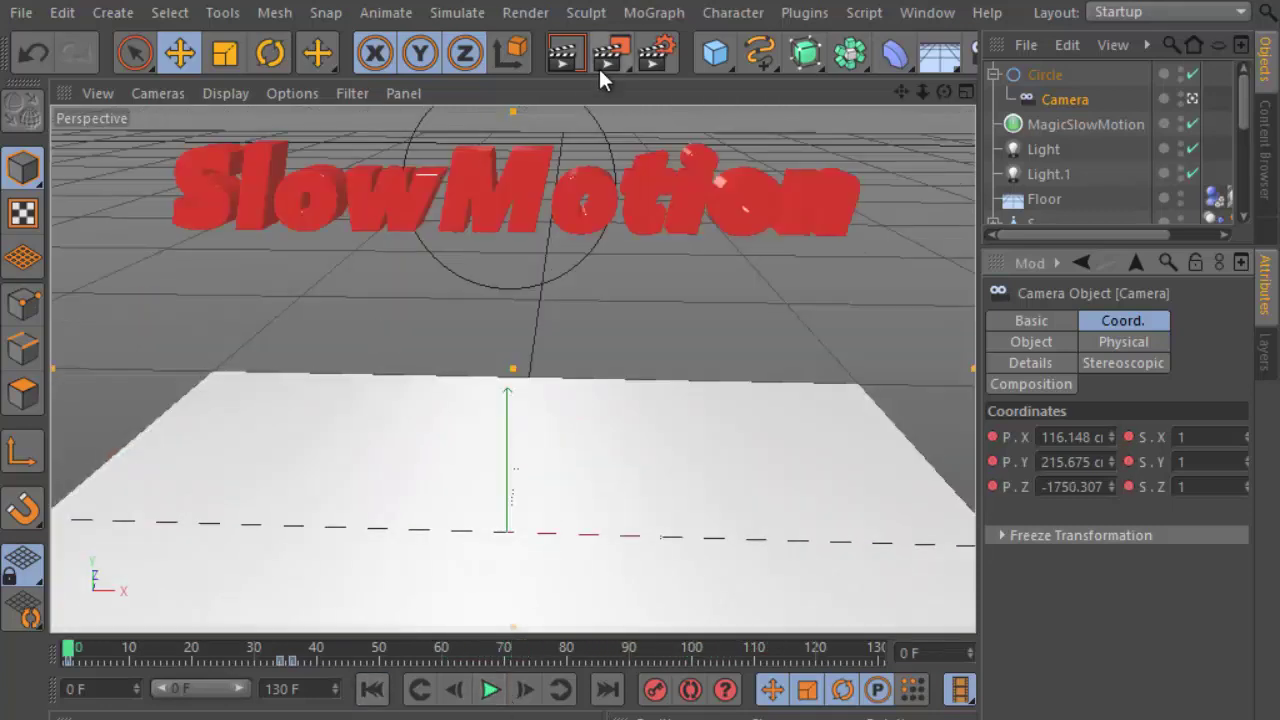
left_click(608, 55)
Save the QuickTime movie to a Desktop 3d folder, 1280×720, frames 0–130.
left_click(77, 98)
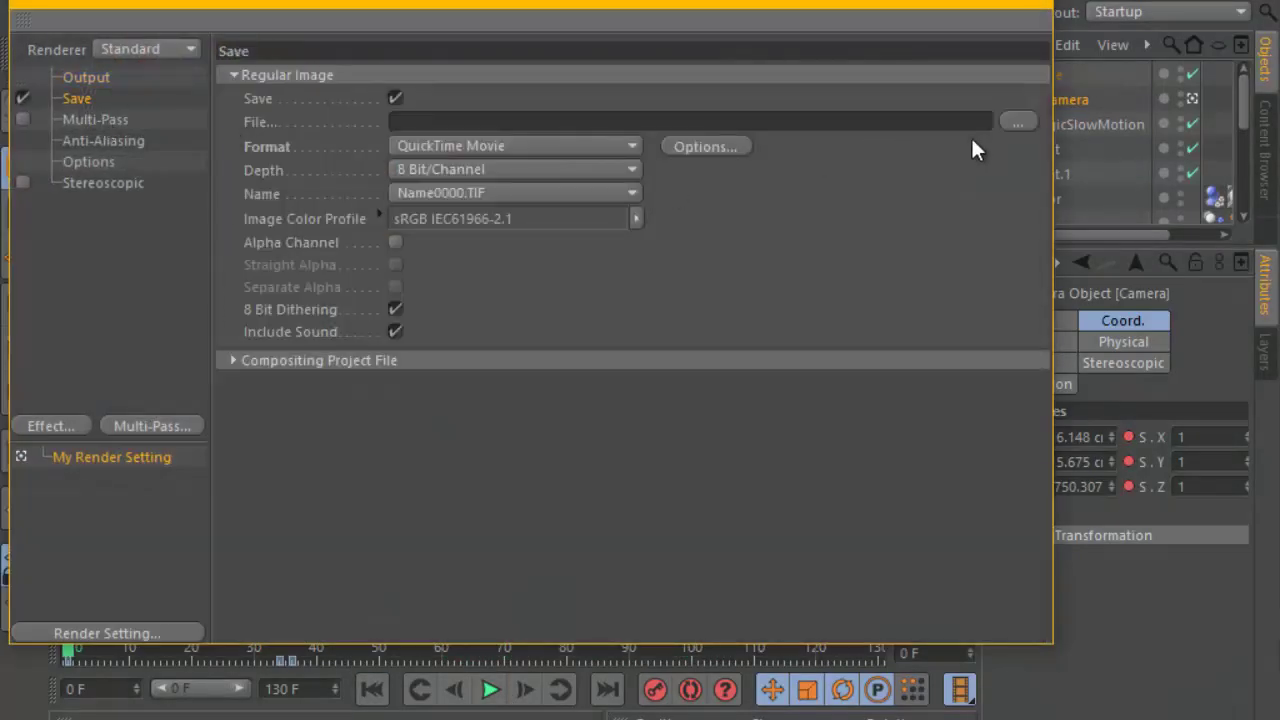
left_click(1016, 122)
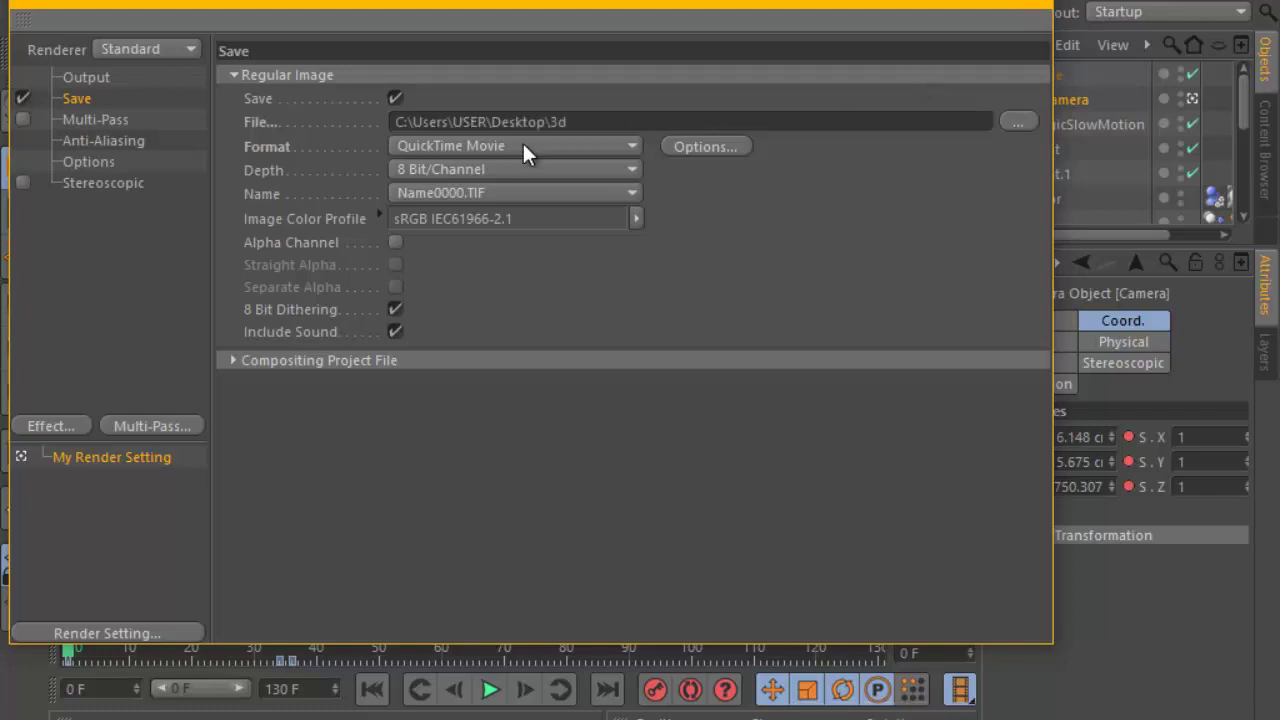
left_click(88, 77)
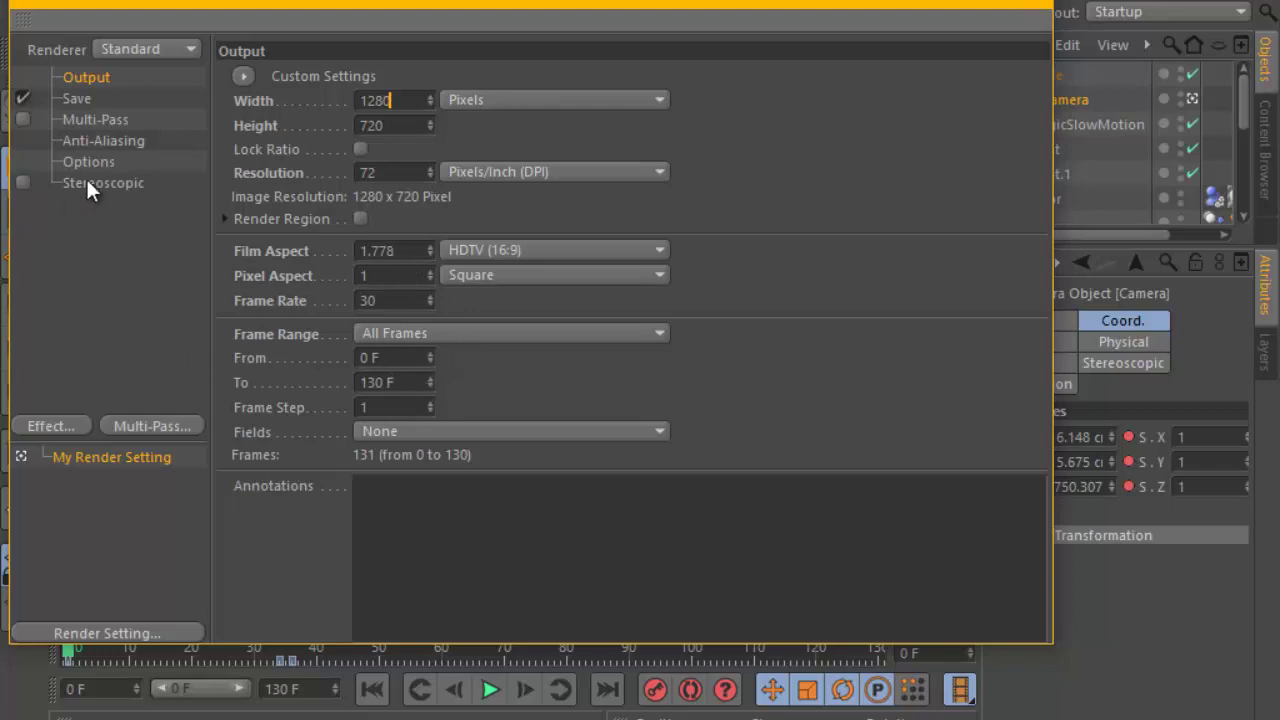
left_click(91, 143)
left_click(1043, 6)
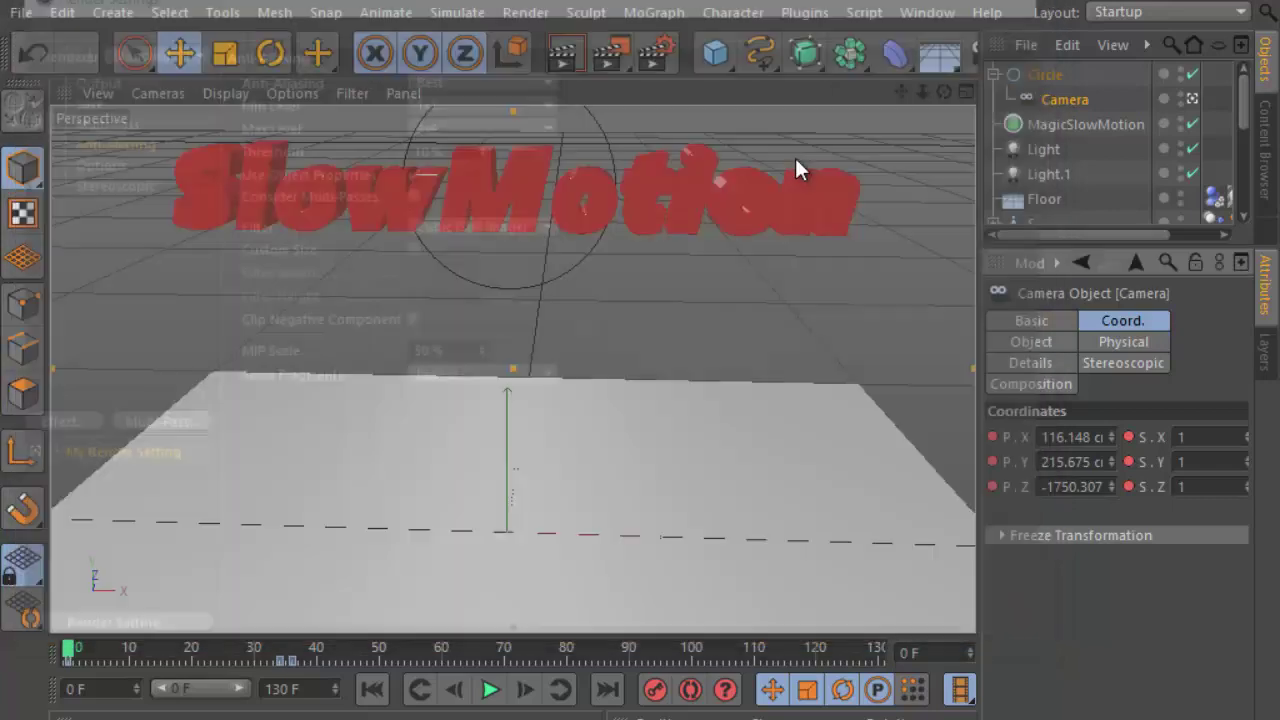